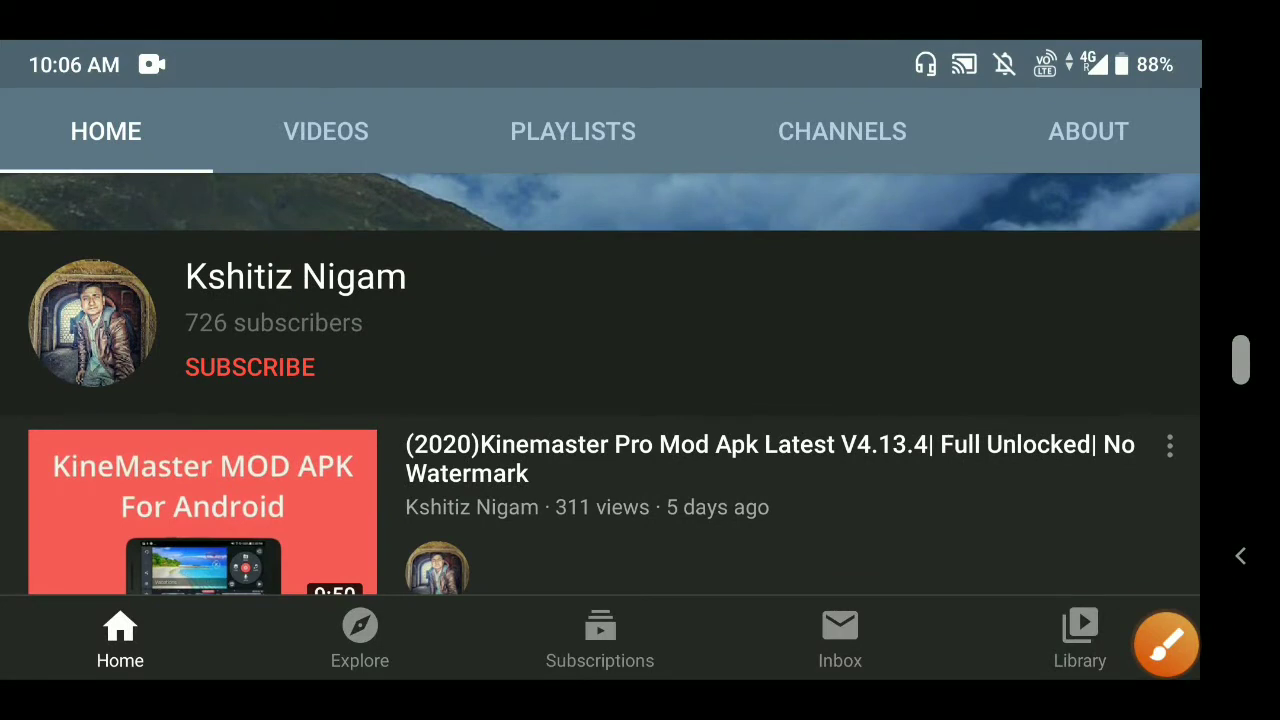
- Subscribe to the channel after highlighting the Subscribe button with an annotation mark
{"action": "left_click", "coordinate": [1166, 645]}
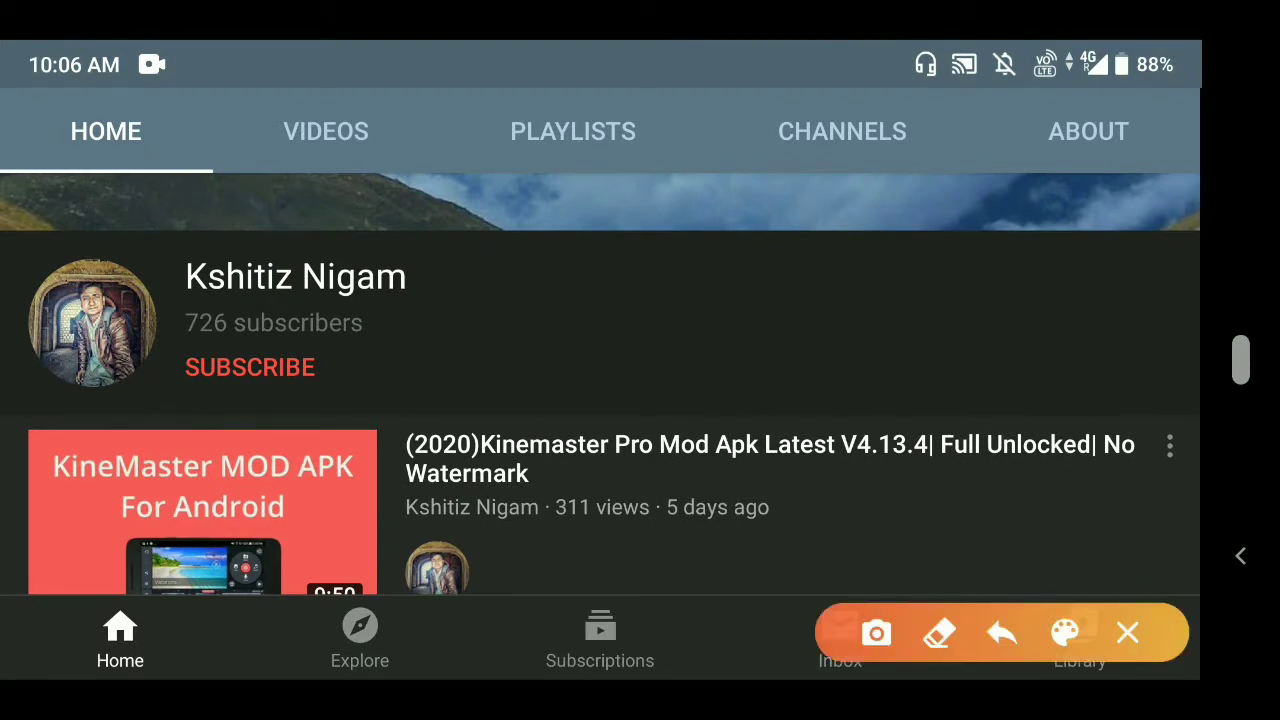
{"action": "mouse_move", "coordinate": [190, 372]}
{"action": "left_mouse_down"}
{"action": "mouse_move", "coordinate": [366, 355]}
{"action": "mouse_move", "coordinate": [230, 405]}
{"action": "mouse_move", "coordinate": [360, 350]}
{"action": "left_mouse_up"}
{"action": "left_click", "coordinate": [1127, 632]}
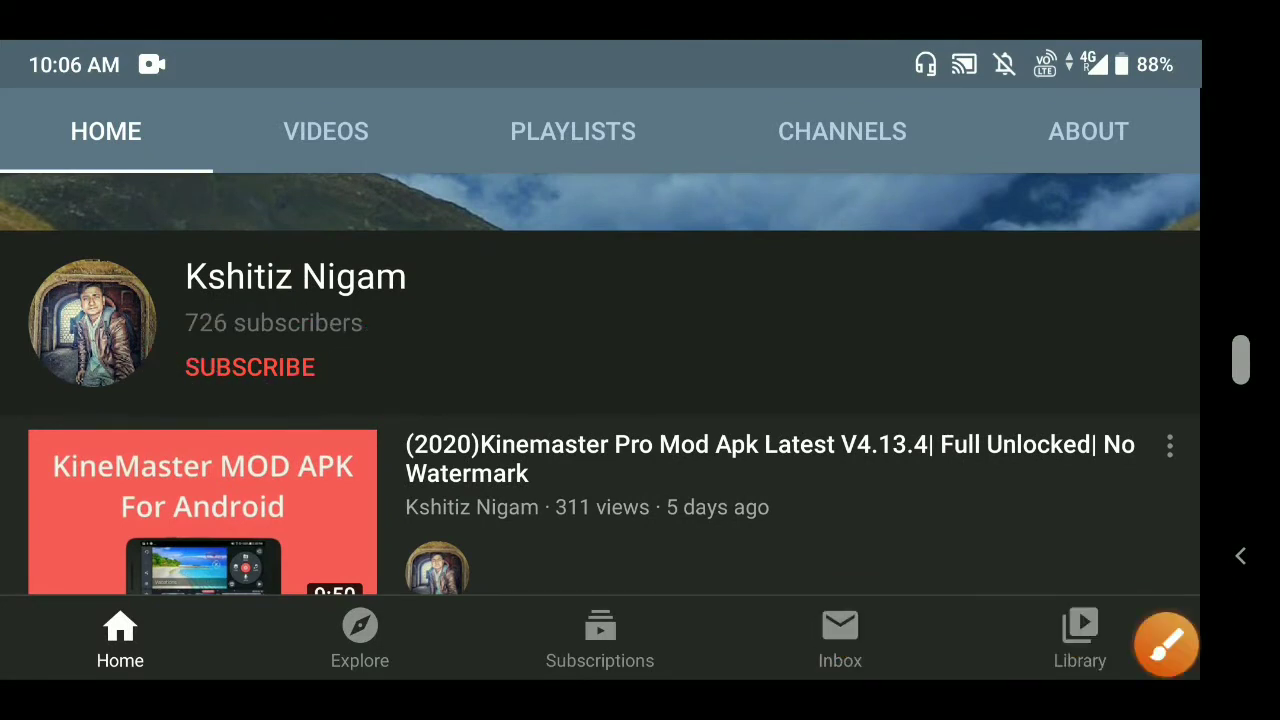
{"action": "left_click", "coordinate": [250, 367]}
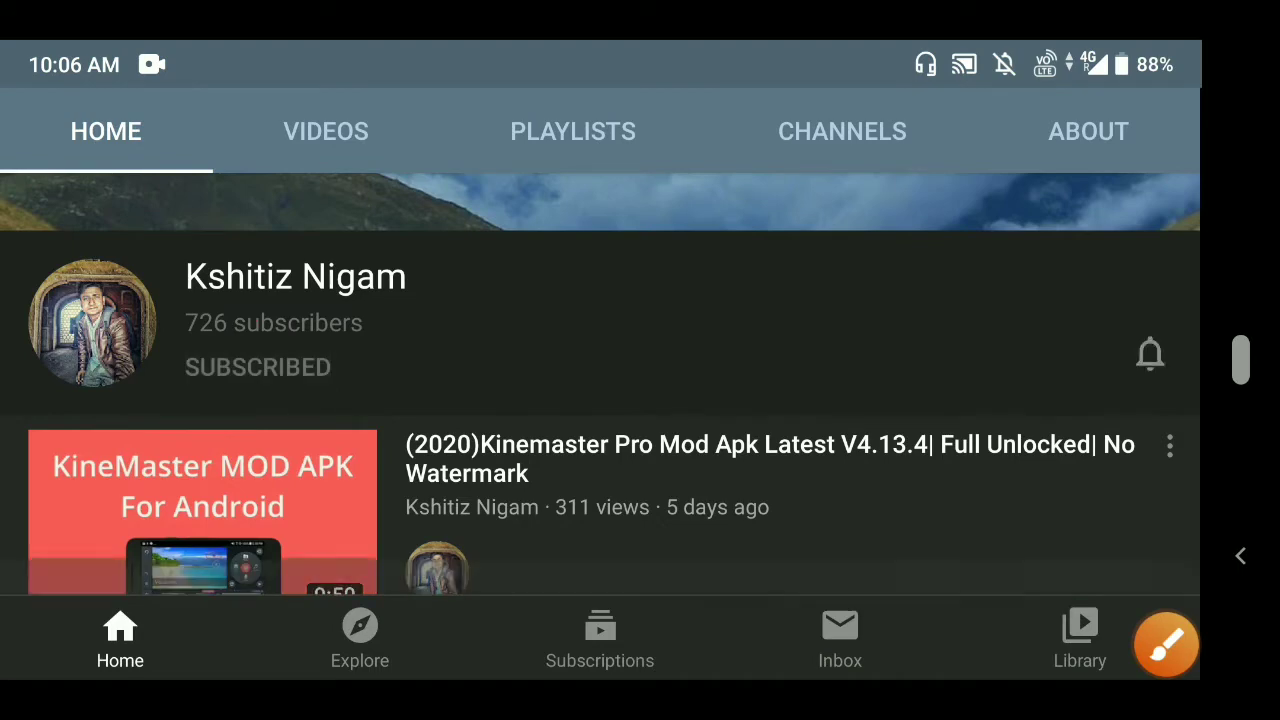
{"action": "mouse_move", "coordinate": [640, 320]}
{"action": "left_mouse_down"}
{"action": "mouse_move", "coordinate": [484, 320]}
{"action": "mouse_move", "coordinate": [632, 320]}
{"action": "mouse_move", "coordinate": [582, 320]}
{"action": "mouse_move", "coordinate": [620, 320]}
{"action": "left_mouse_up"}
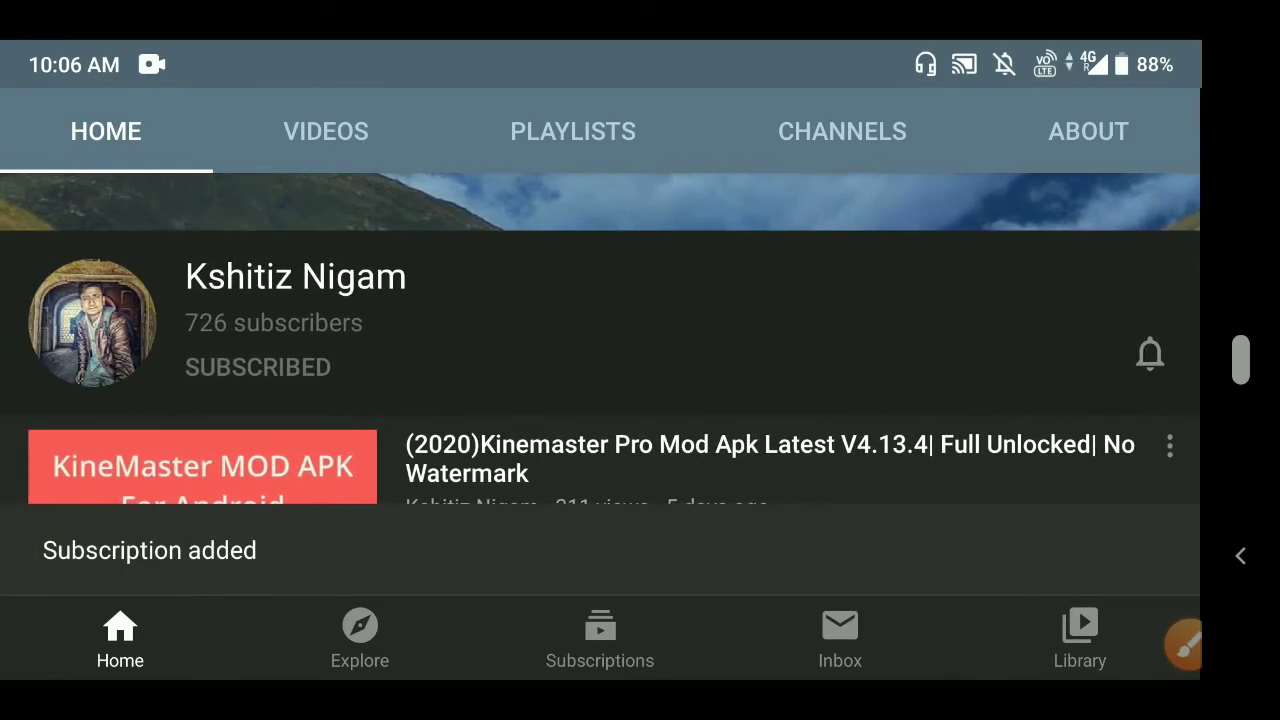
- Set the channel's notification bell to All and mark that setting with an annotation
{"action": "left_click", "coordinate": [1143, 354]}
{"action": "left_click", "coordinate": [1000, 268]}
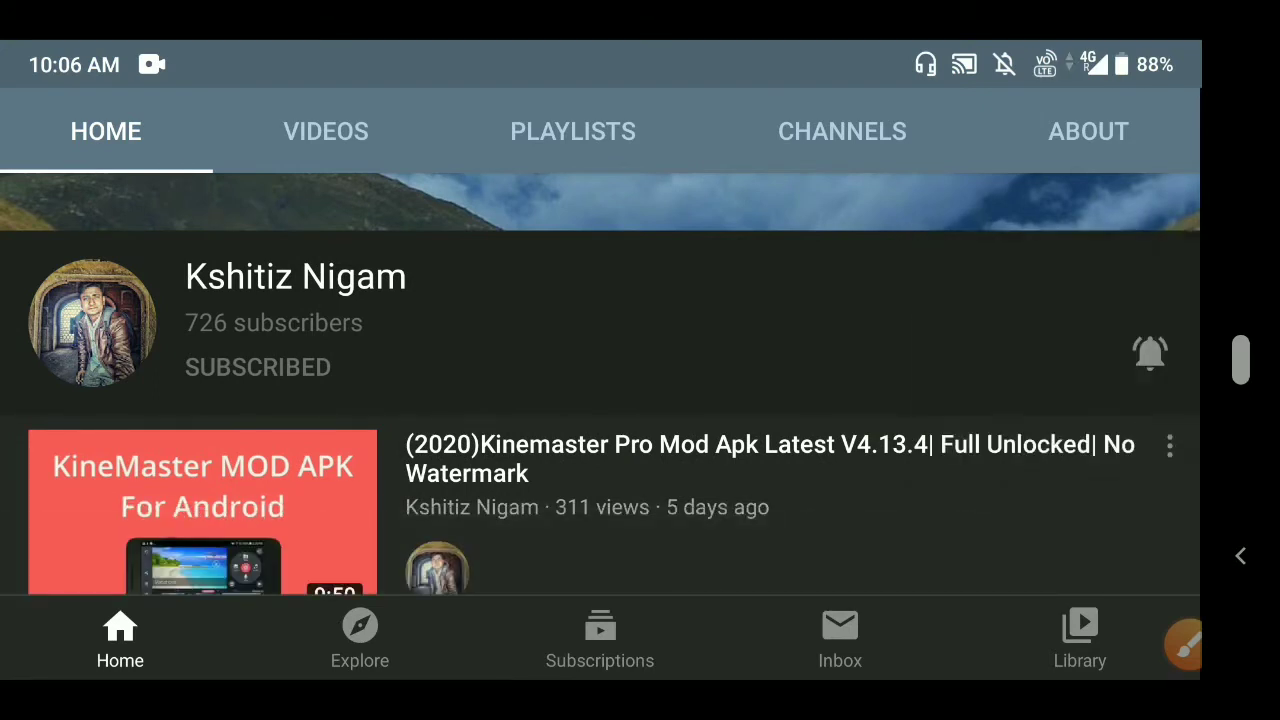
{"action": "left_click", "coordinate": [1185, 645]}
{"action": "mouse_move", "coordinate": [1168, 320]}
{"action": "left_mouse_down"}
{"action": "mouse_move", "coordinate": [1080, 415]}
{"action": "mouse_move", "coordinate": [1115, 296]}
{"action": "left_mouse_up"}
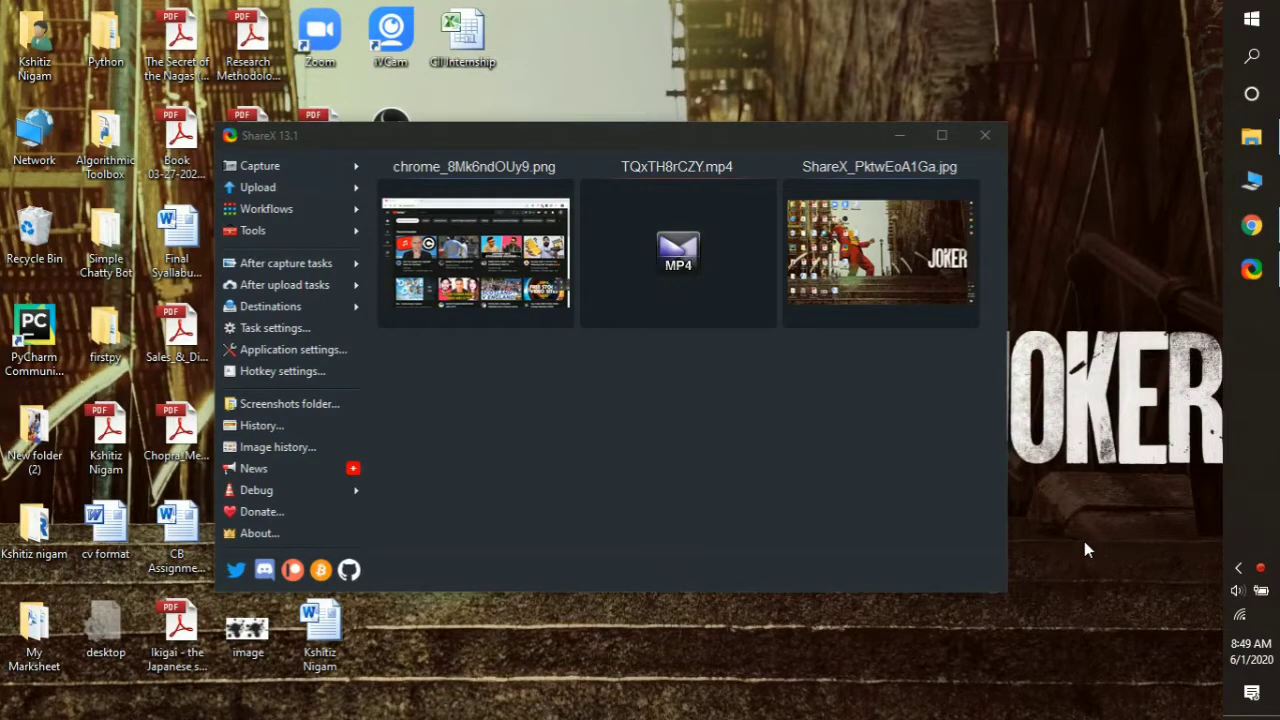
- Leave ShareX and bring up the Chrome window showing the YouTube home page
{"action": "left_click", "coordinate": [1238, 567]}
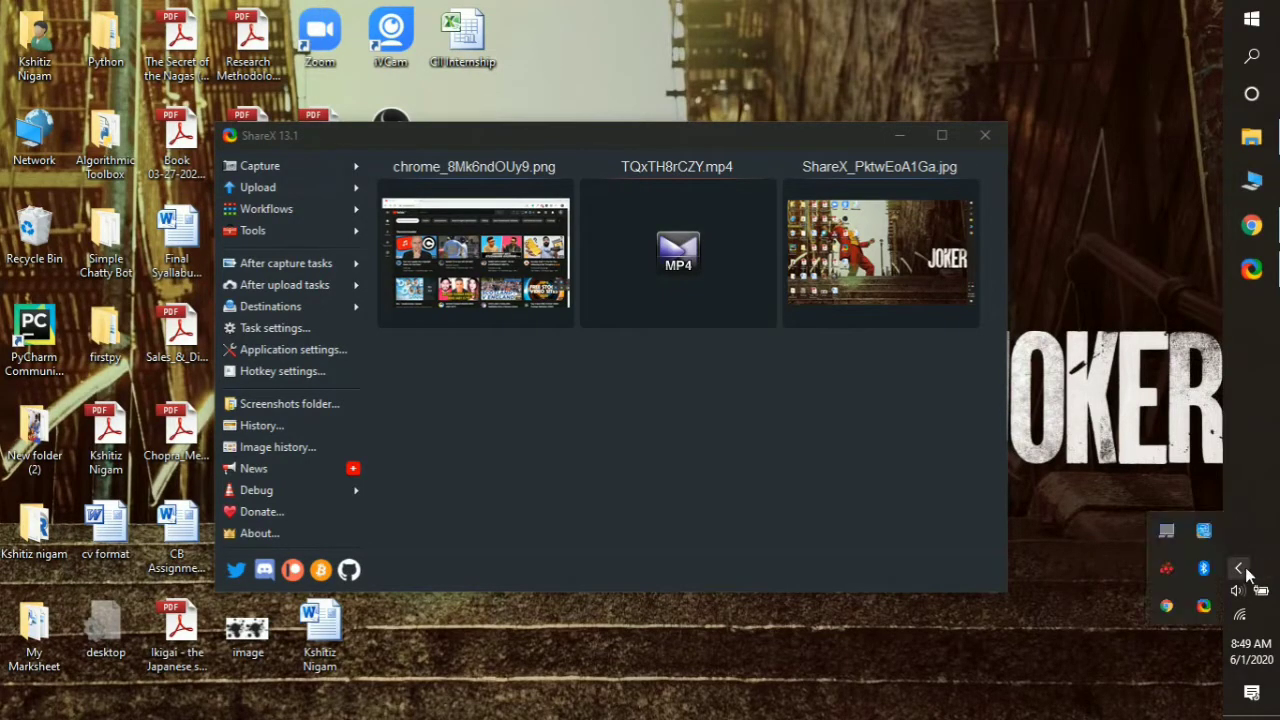
{"action": "left_click", "coordinate": [1238, 567]}
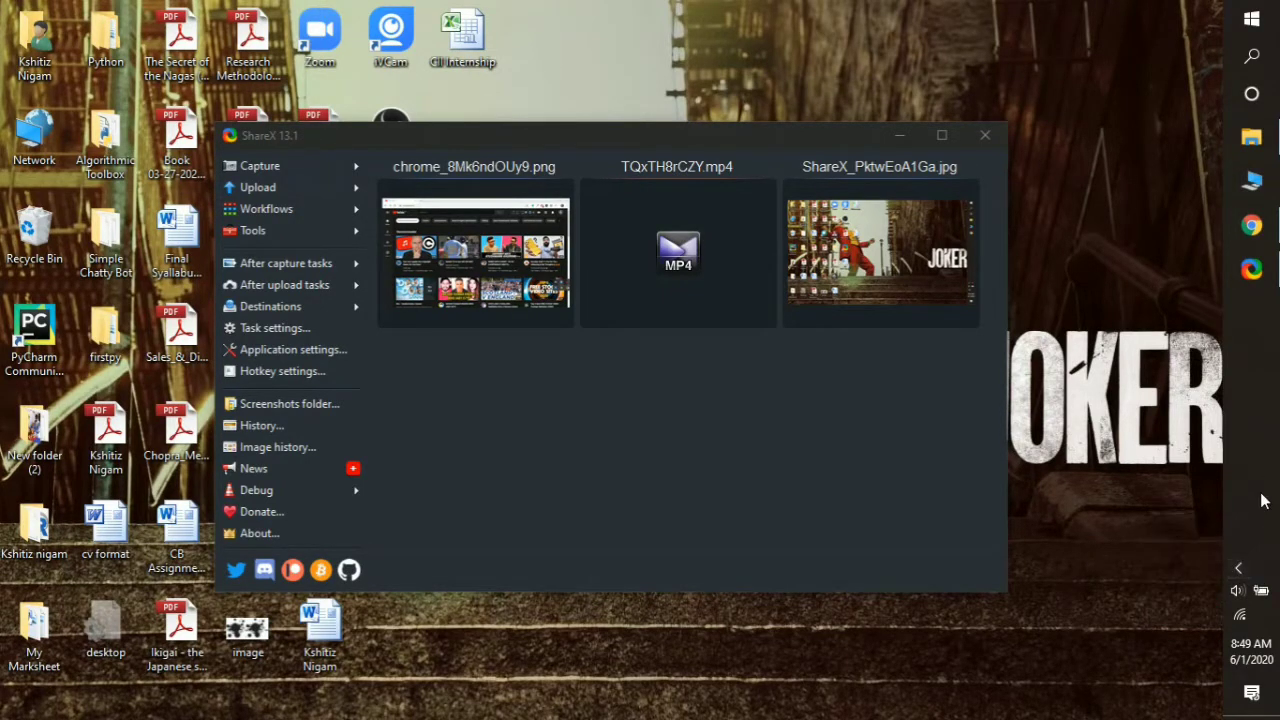
{"action": "left_click", "coordinate": [1251, 226]}
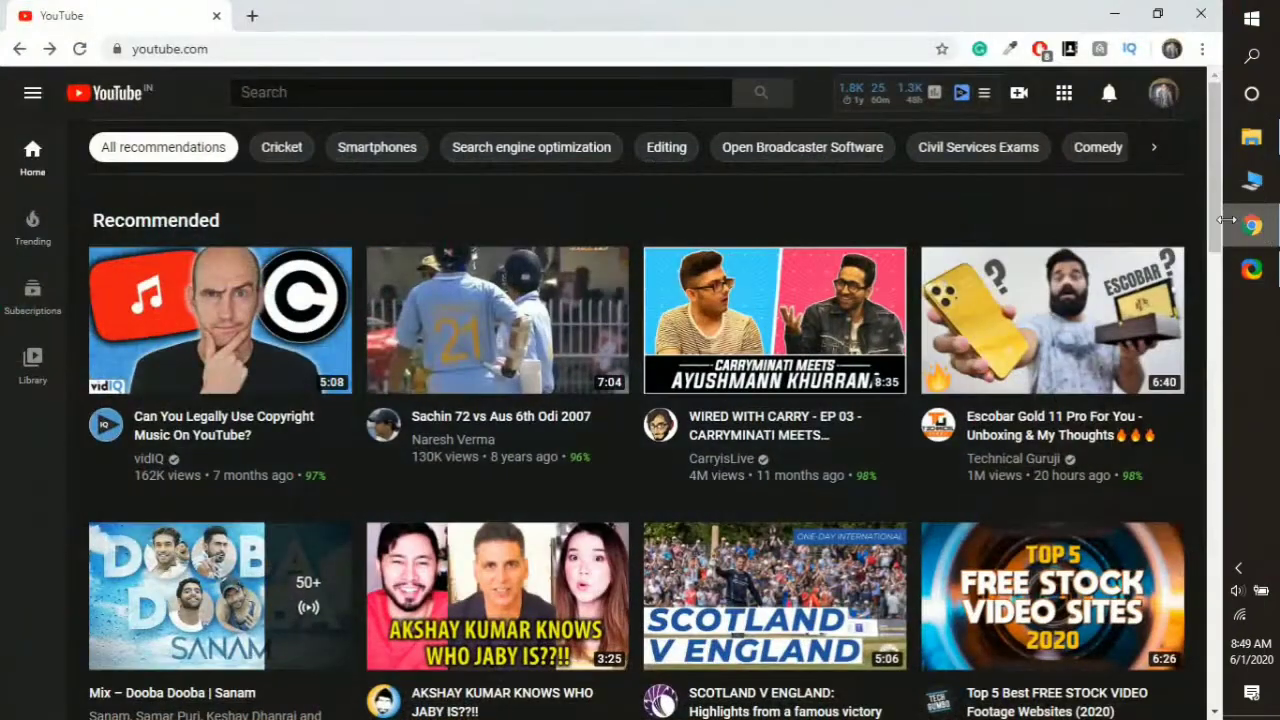
- Go from the account menu through Settings to 'Add or manage your channel(s)', listing three channels
{"action": "left_click", "coordinate": [1167, 100]}
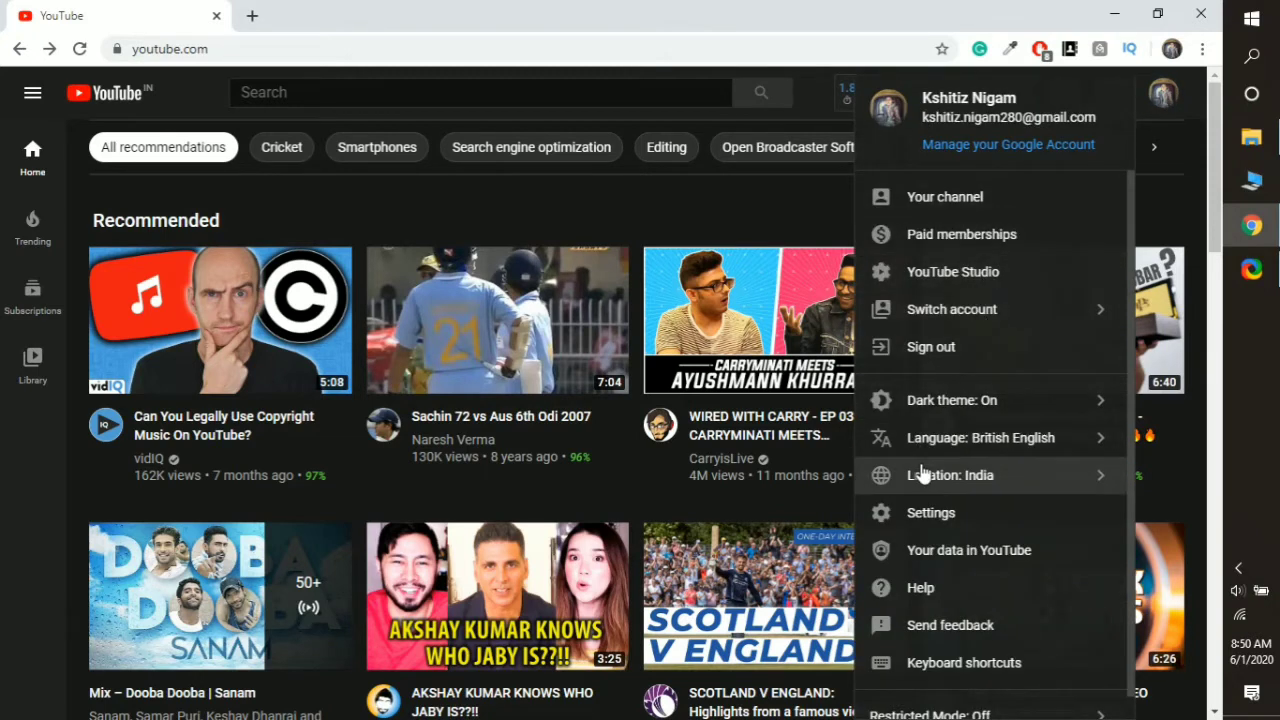
{"action": "scroll", "coordinate": [940, 452], "scroll_direction": "down", "scroll_amount": 1}
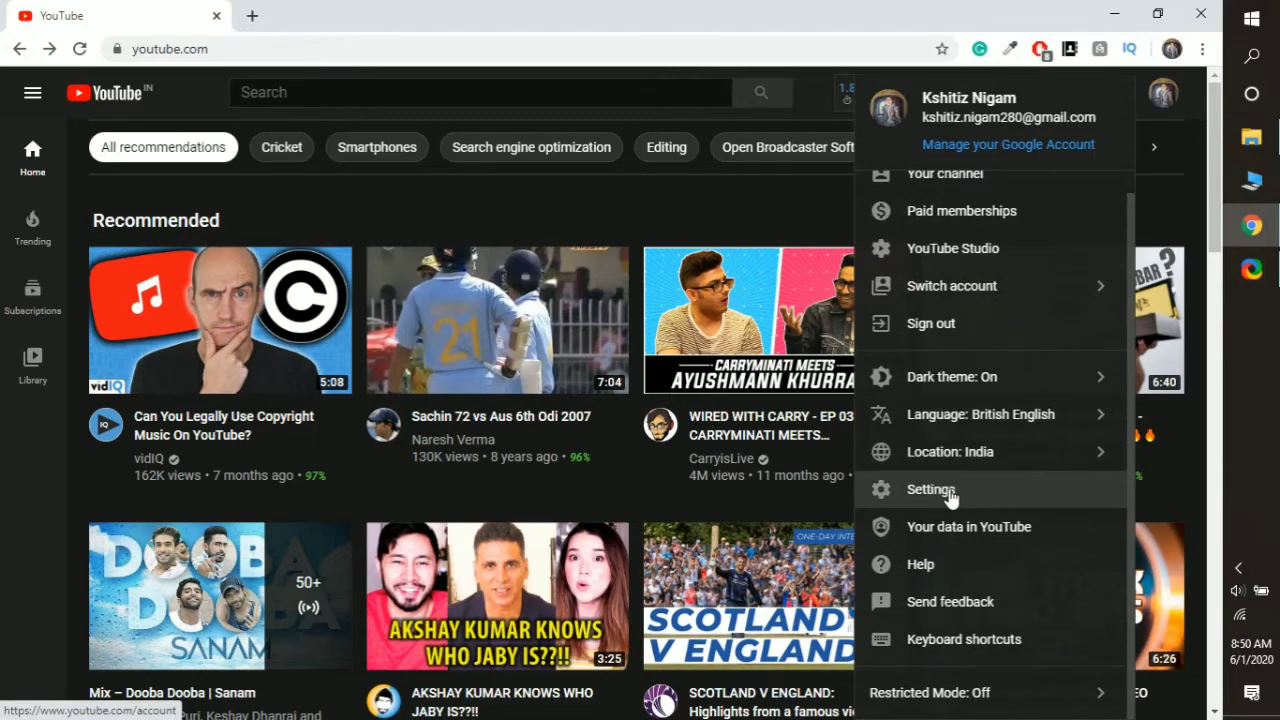
{"action": "left_click", "coordinate": [930, 490]}
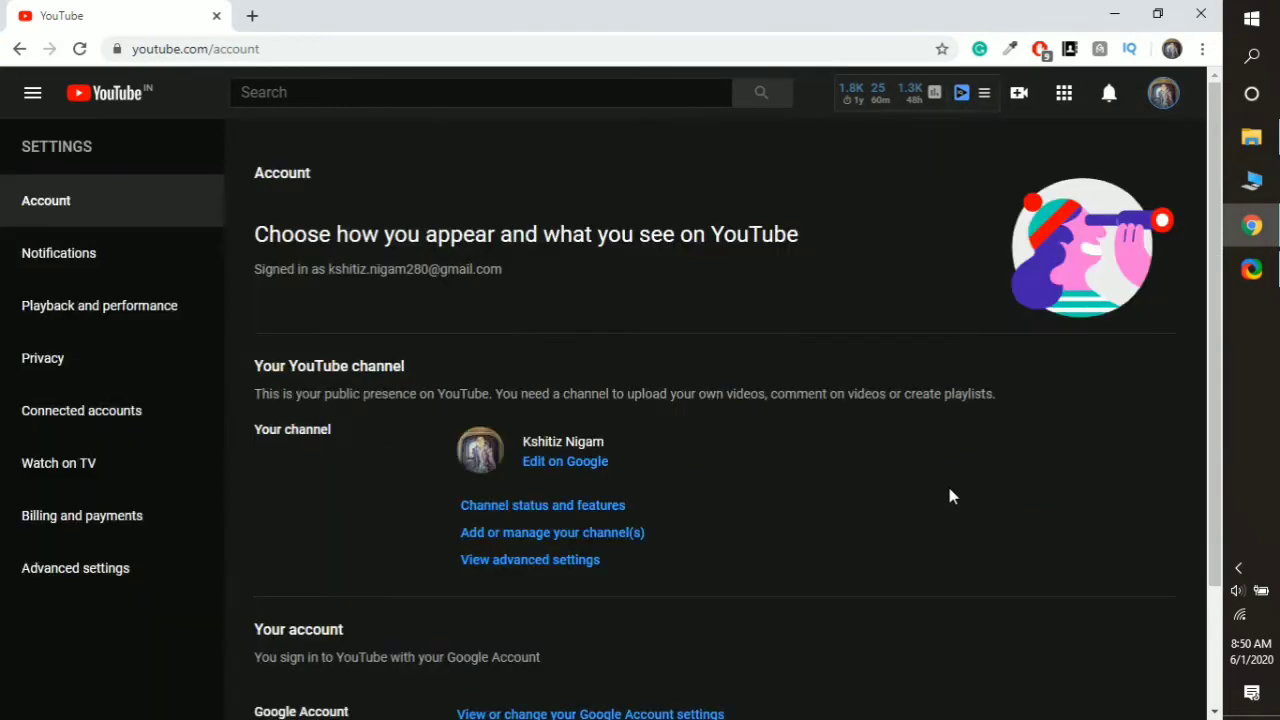
{"action": "scroll", "coordinate": [466, 489], "scroll_direction": "down", "scroll_amount": 2}
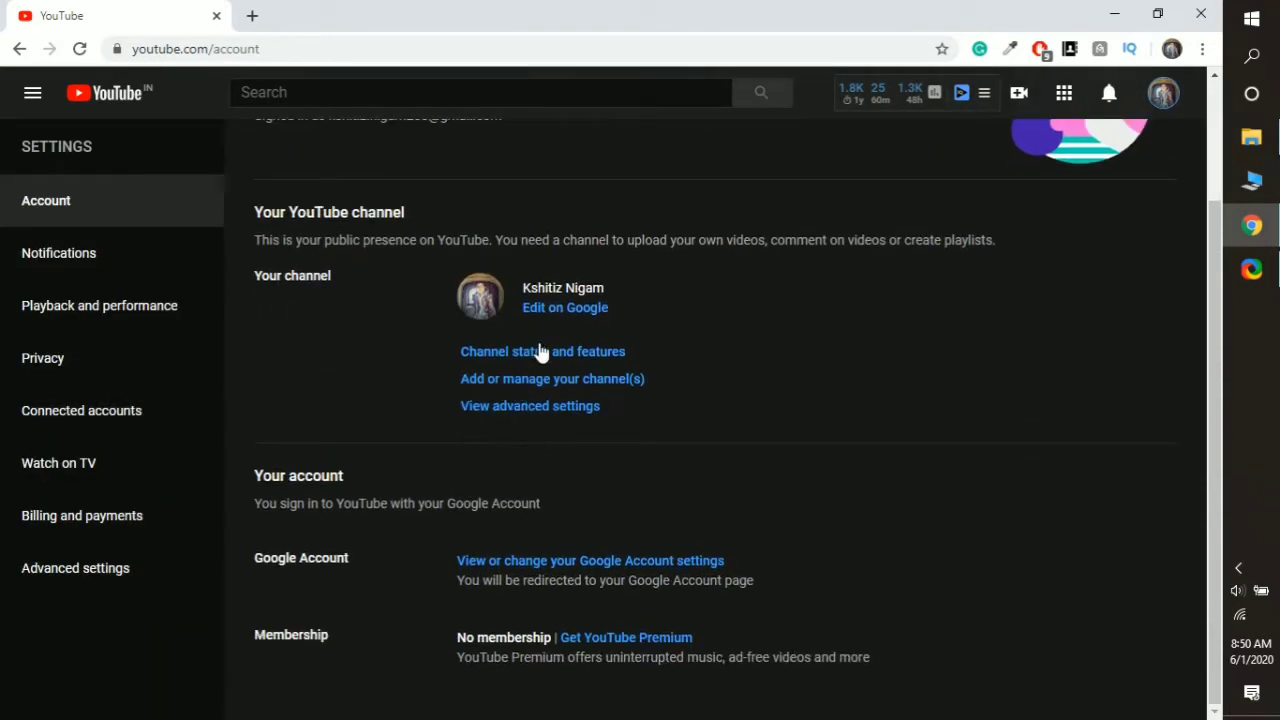
{"action": "left_click", "coordinate": [541, 381]}
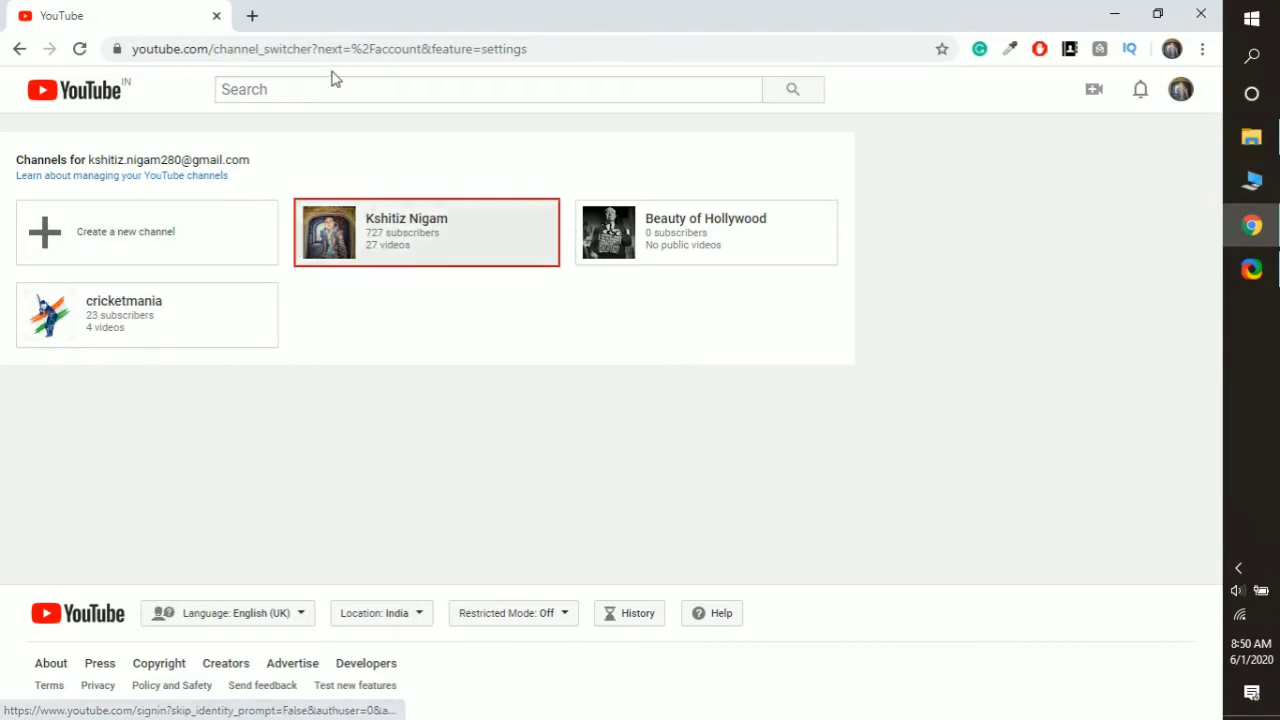
- Start a new channel and name its Brand Account 'Stressbuster', replacing the earlier 'Relax' draft
{"action": "left_click", "coordinate": [155, 253]}
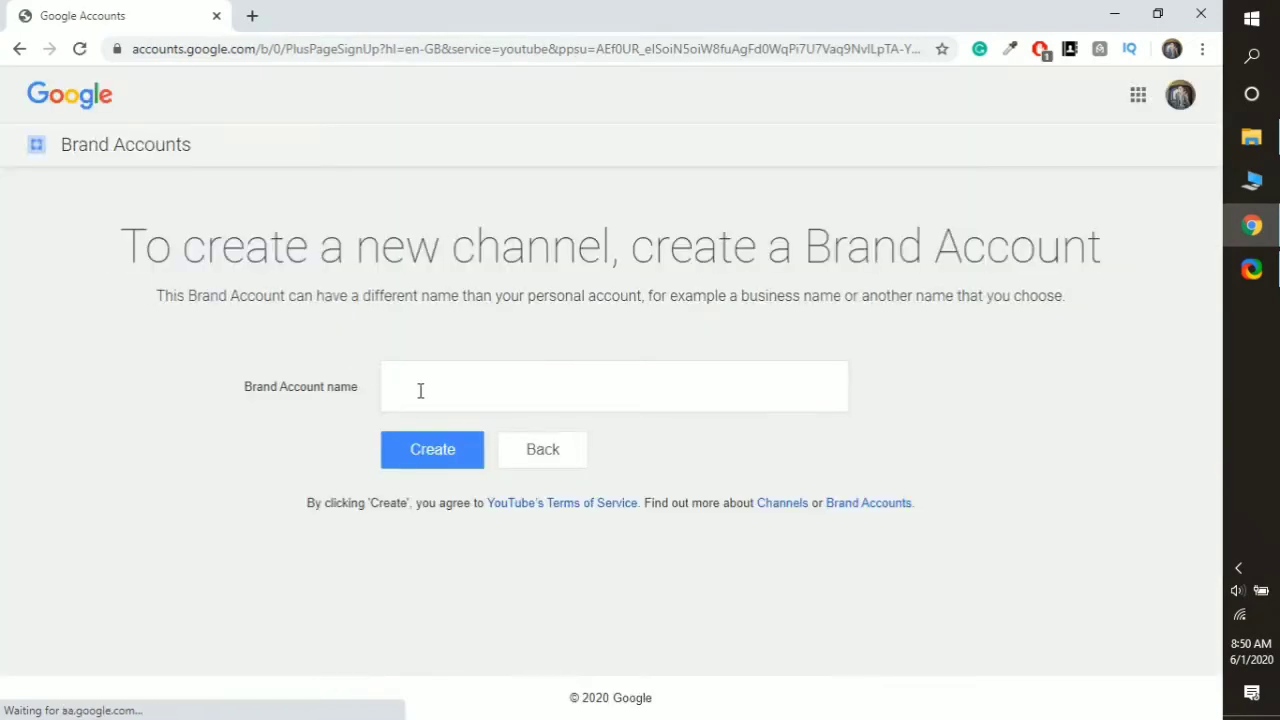
{"action": "left_click", "coordinate": [420, 390]}
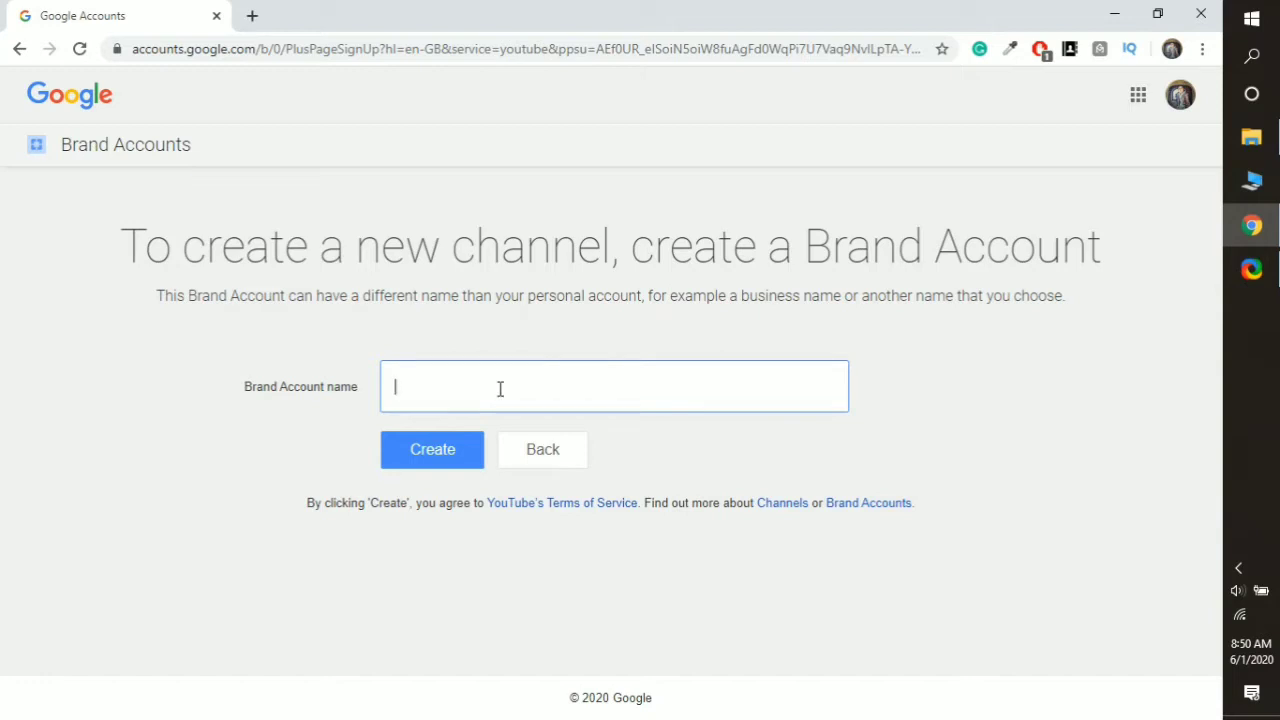
{"action": "type", "text": "Stressbuster"}
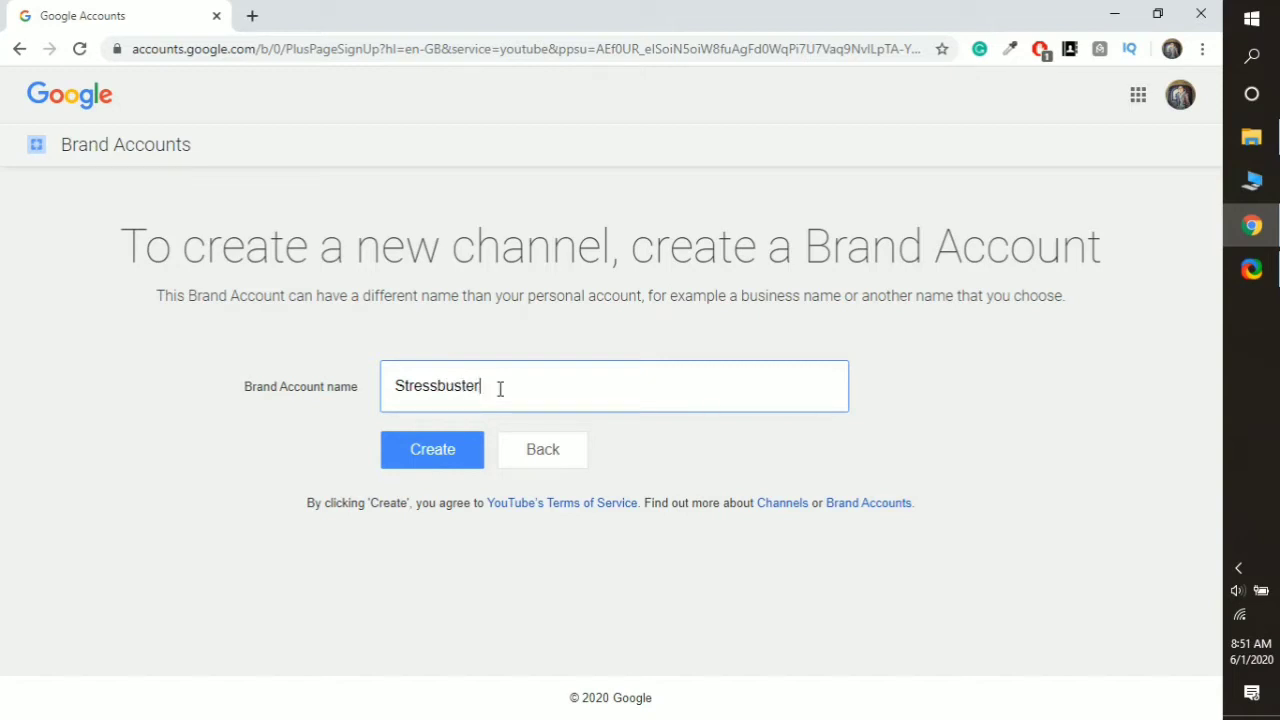
- Create the Stressbuster Brand Account channel and go to its customisation page
{"action": "left_click", "coordinate": [430, 457]}
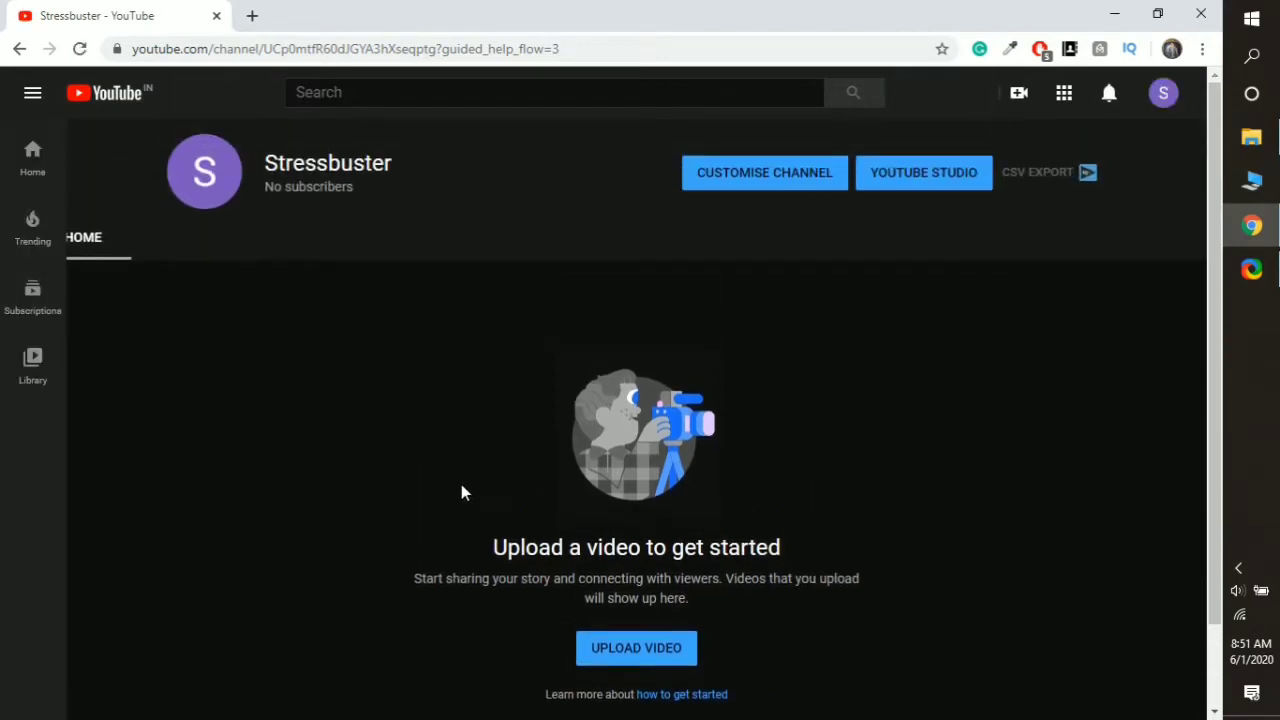
{"action": "left_click", "coordinate": [771, 173]}
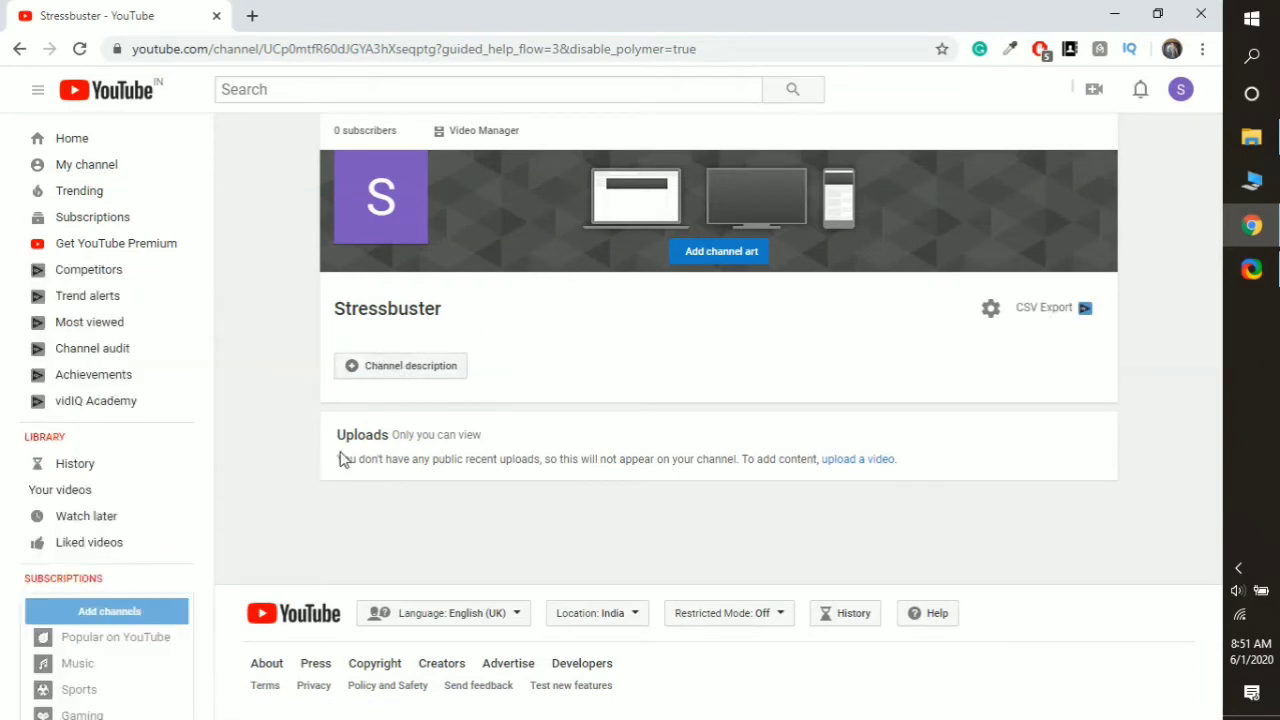
- Choose to edit the Stressbuster channel icon and continue to the Google profile photo page
{"action": "left_click", "coordinate": [414, 172]}
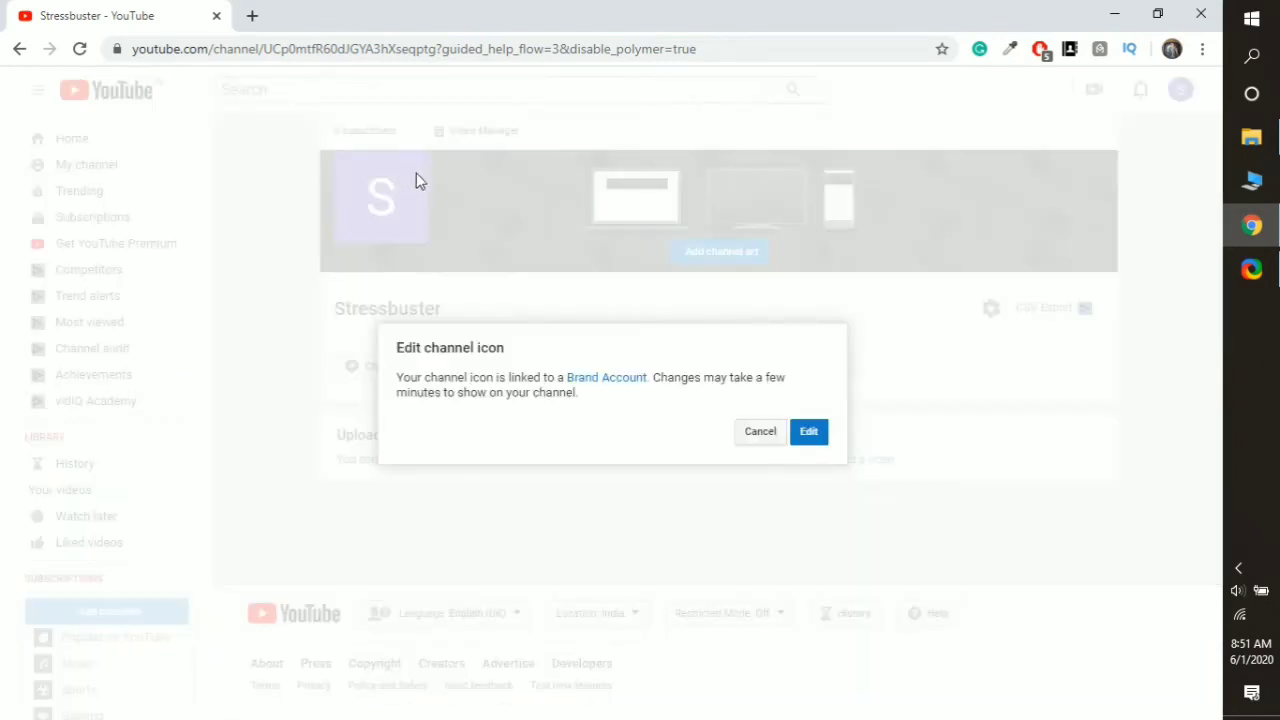
{"action": "left_click", "coordinate": [815, 435]}
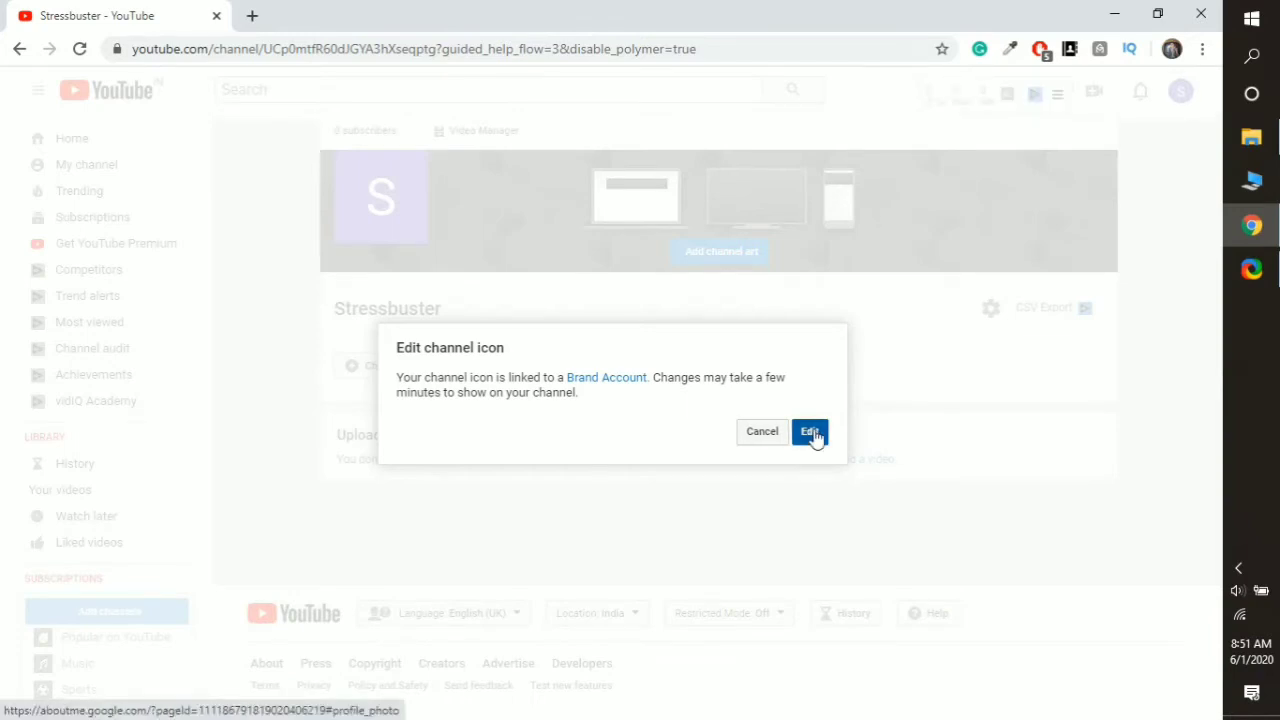
{"action": "left_click", "coordinate": [812, 433]}
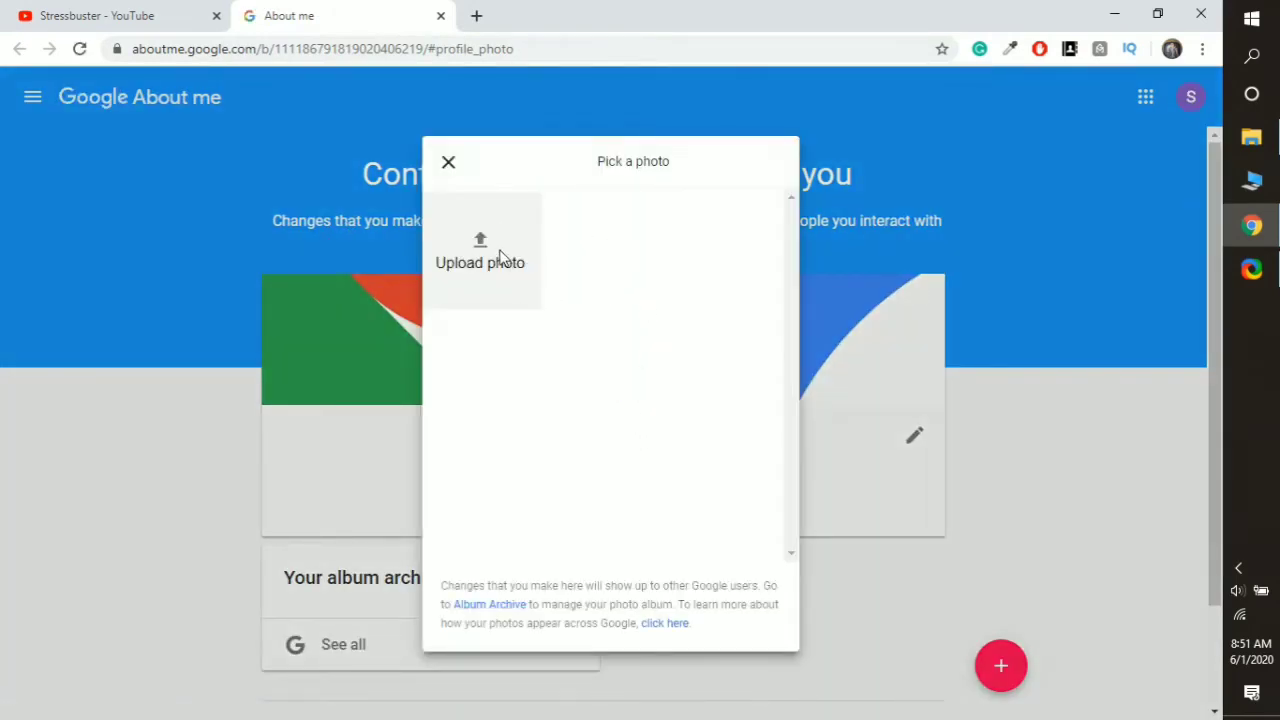
- Browse Network and Downloads for a photo, then cancel and return to the Stressbuster channel tab
{"action": "left_click", "coordinate": [505, 262]}
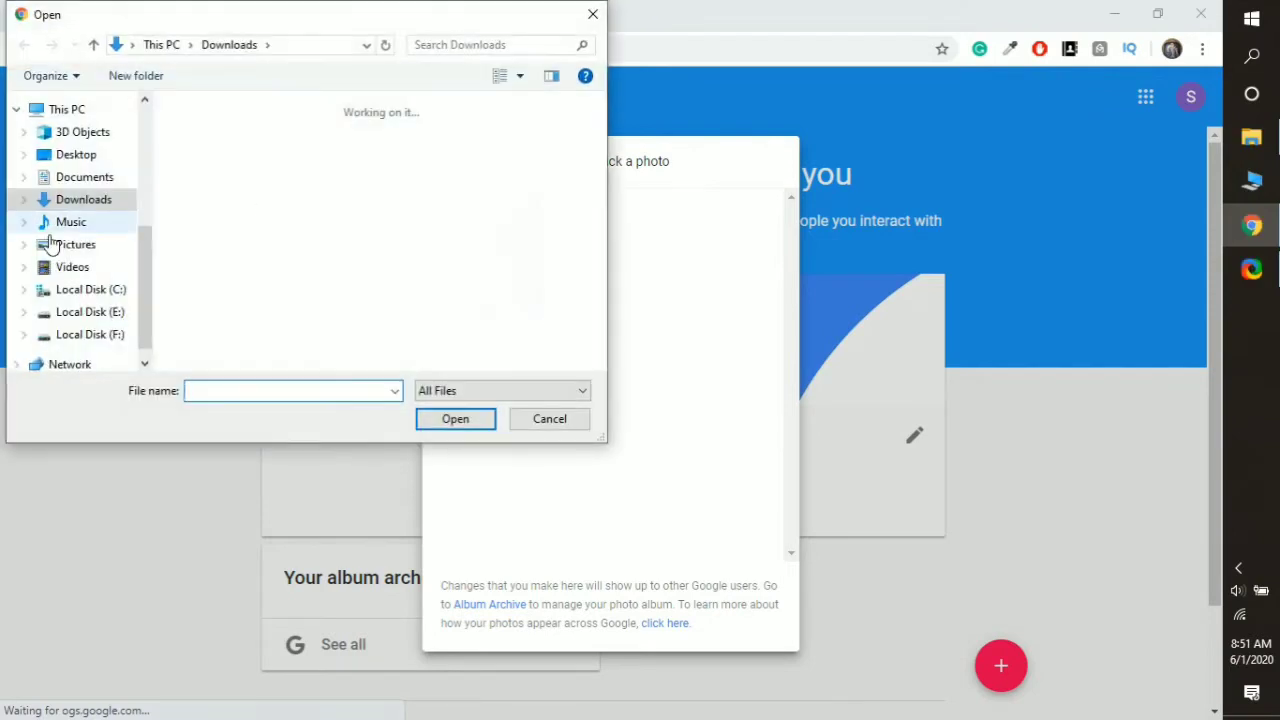
{"action": "scroll", "coordinate": [94, 335], "scroll_direction": "down", "scroll_amount": 1}
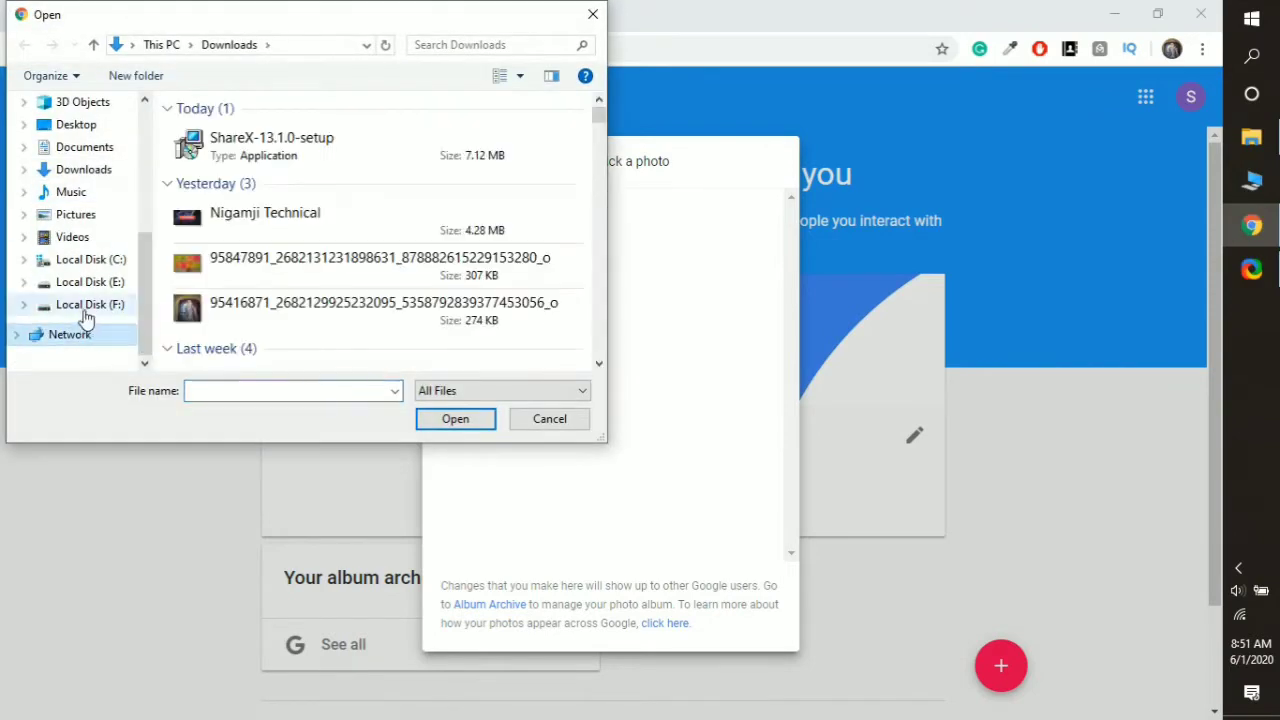
{"action": "left_click", "coordinate": [84, 326]}
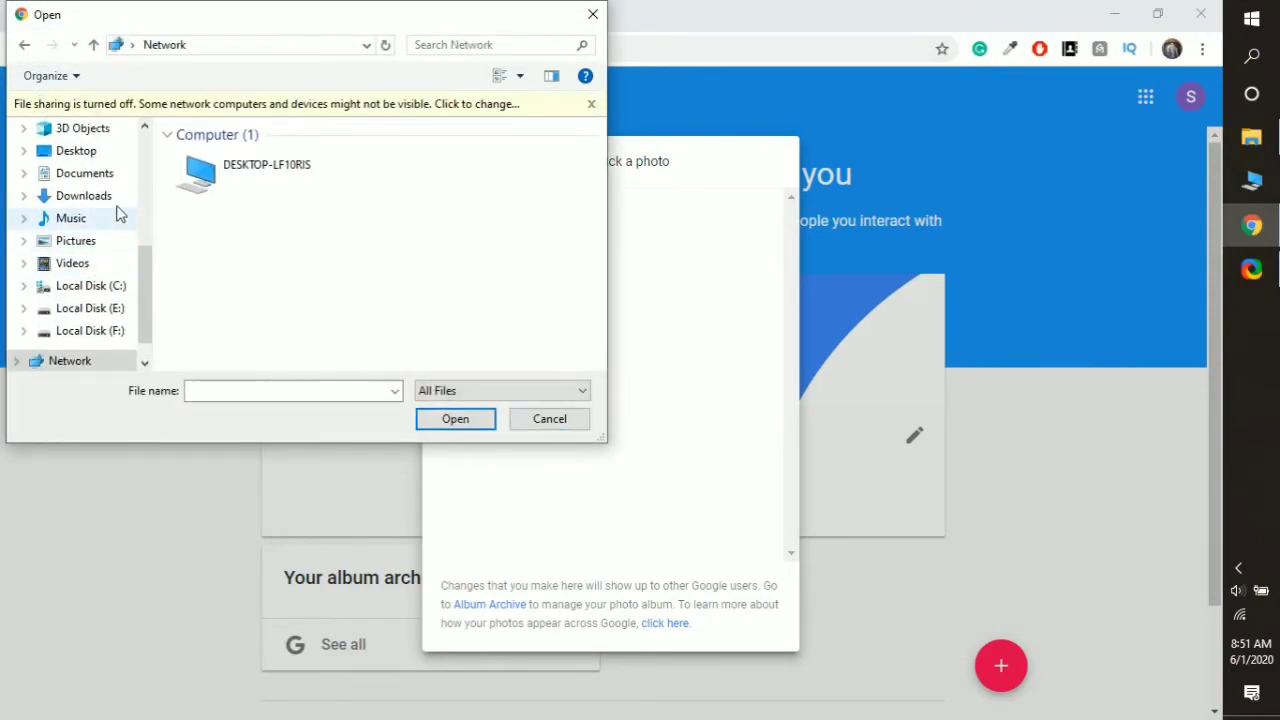
{"action": "left_click", "coordinate": [95, 199]}
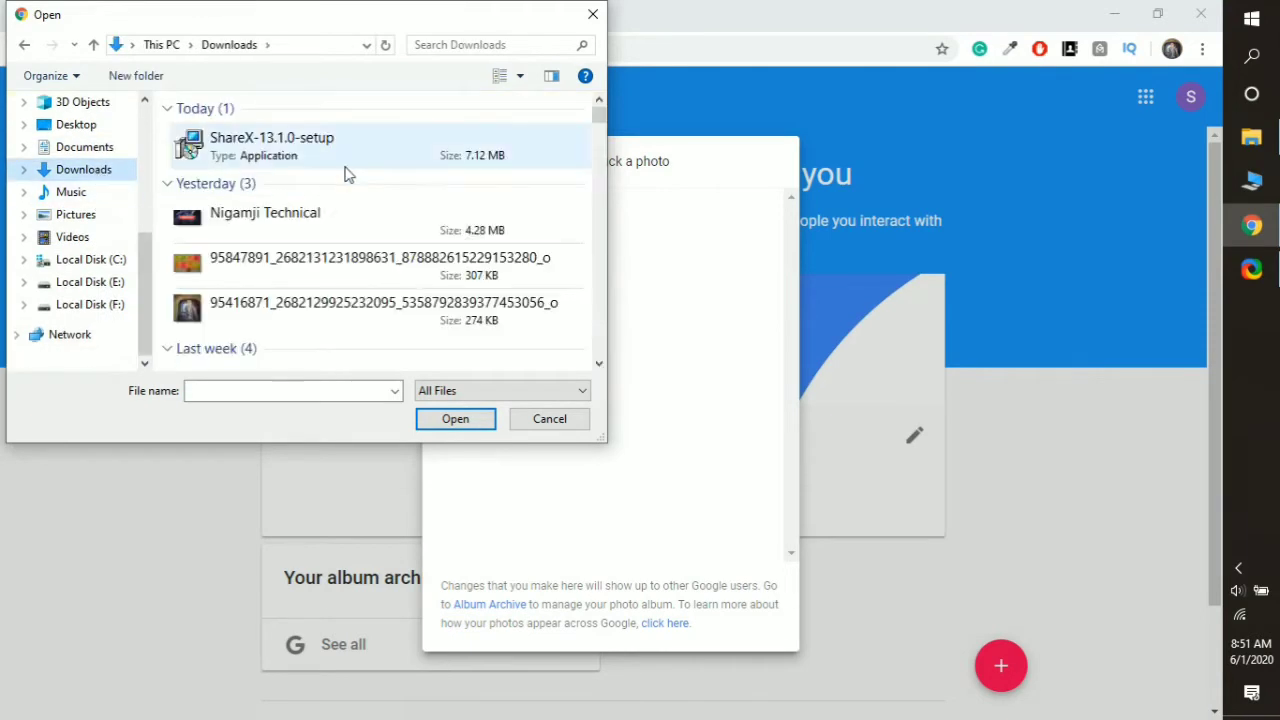
{"action": "scroll", "coordinate": [362, 228], "scroll_direction": "down", "scroll_amount": 1}
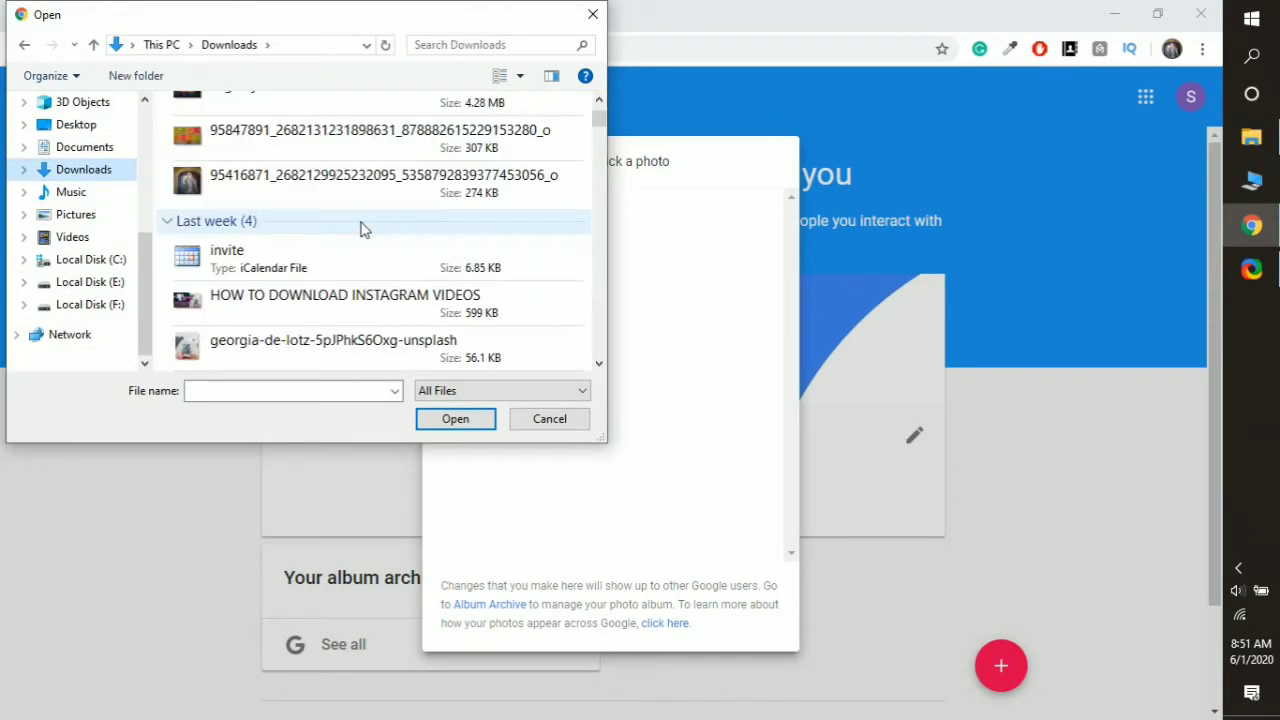
{"action": "scroll", "coordinate": [361, 229], "scroll_direction": "down", "scroll_amount": 2}
{"action": "scroll", "coordinate": [346, 263], "scroll_direction": "down", "scroll_amount": 3}
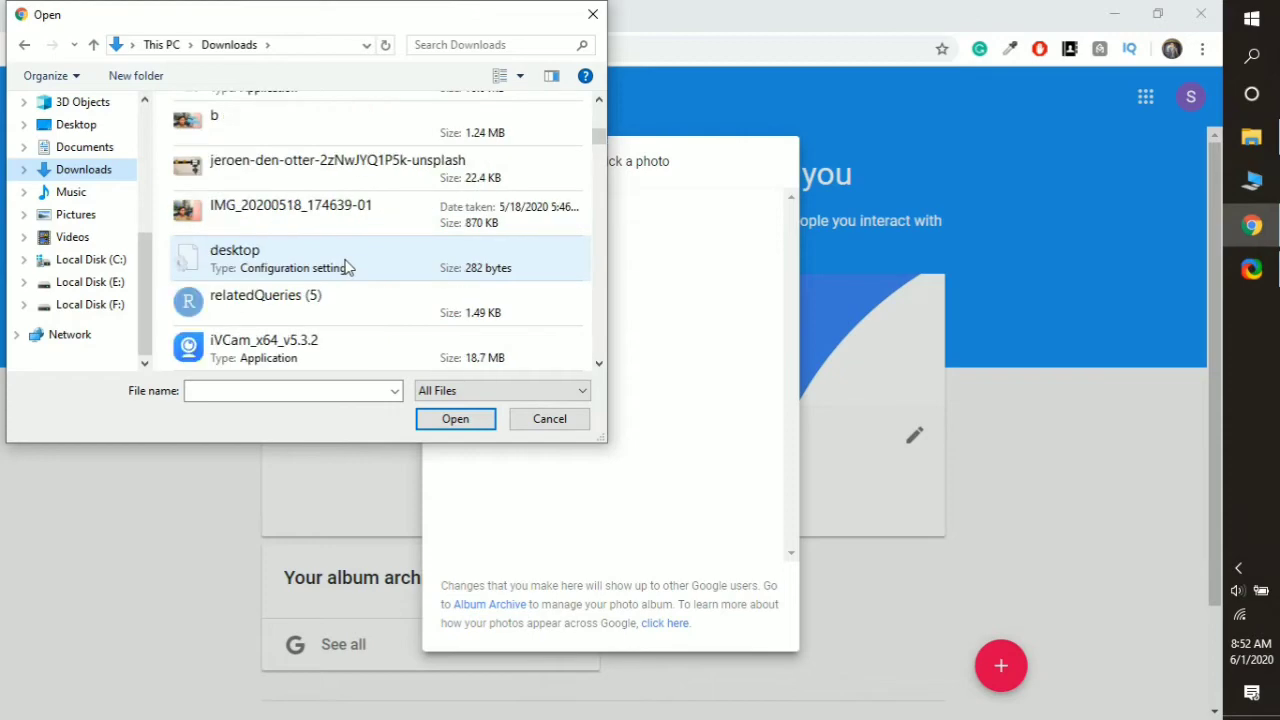
{"action": "scroll", "coordinate": [346, 265], "scroll_direction": "up", "scroll_amount": 6}
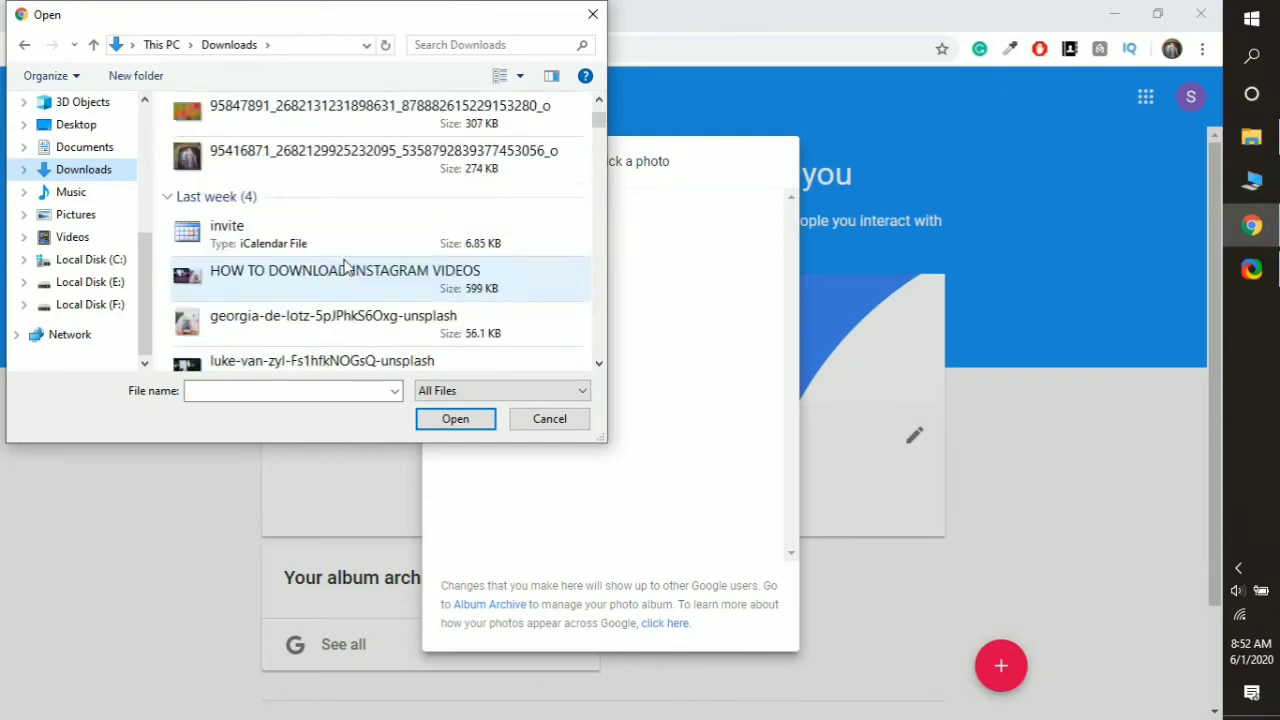
{"action": "left_click", "coordinate": [593, 14]}
{"action": "left_click", "coordinate": [190, 12]}
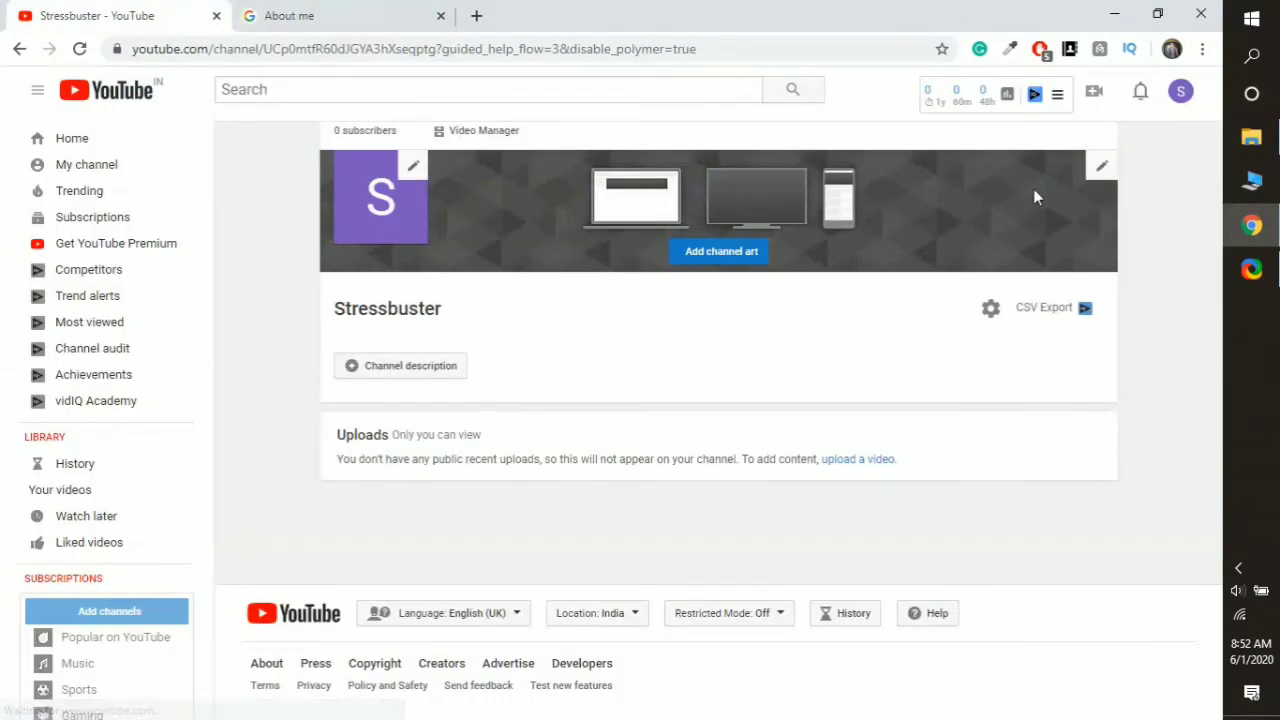
- Apply the poppy-field image from the Channel art Gallery as the Stressbuster banner
{"action": "left_click", "coordinate": [722, 250]}
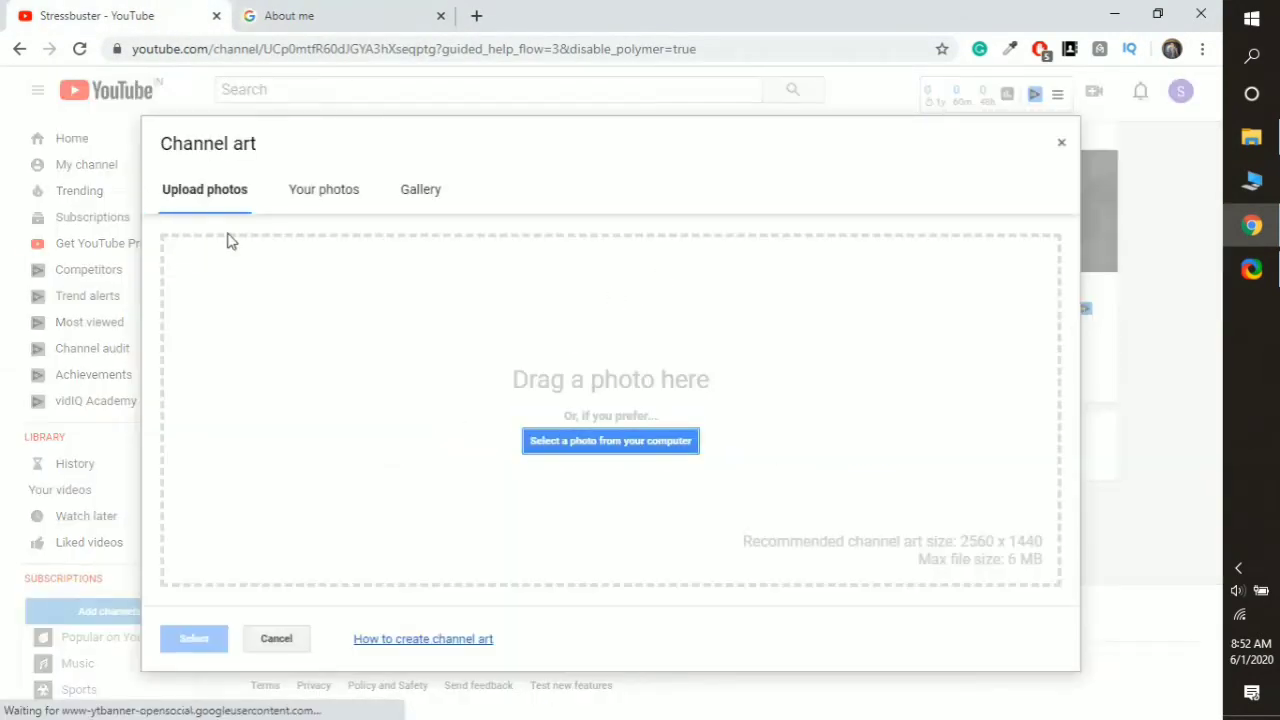
{"action": "left_click", "coordinate": [323, 195]}
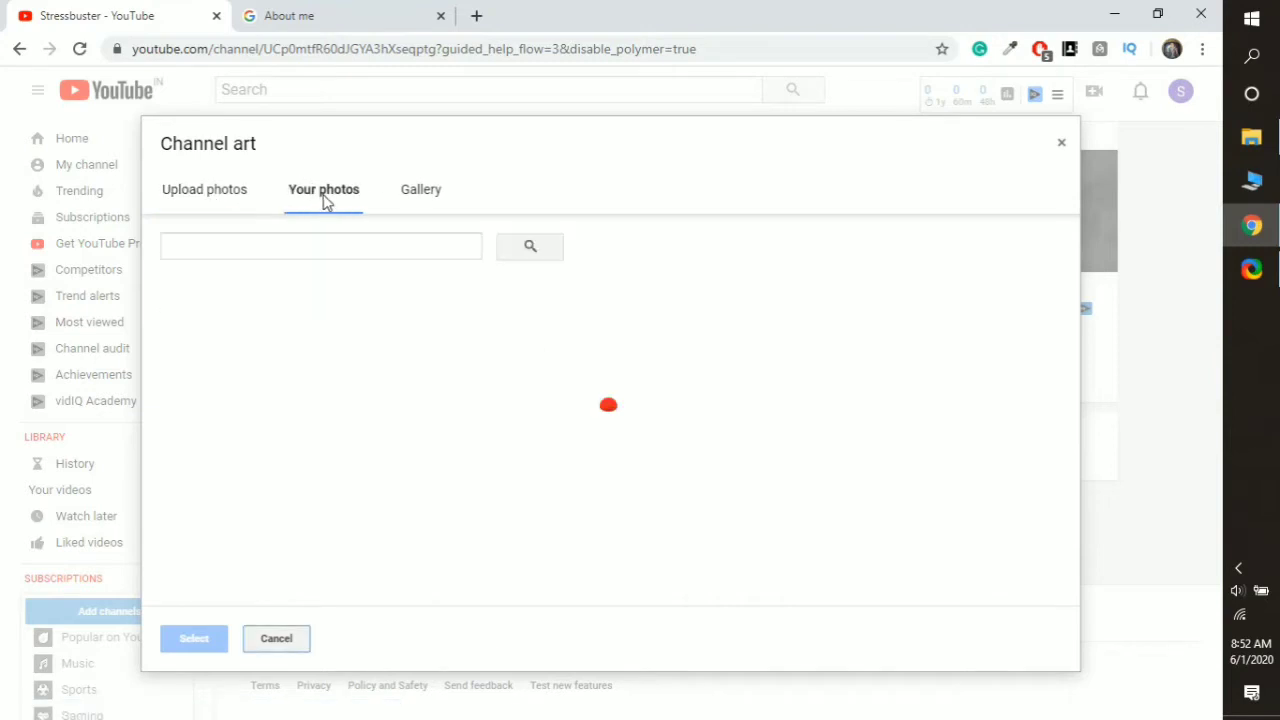
{"action": "left_click", "coordinate": [207, 187]}
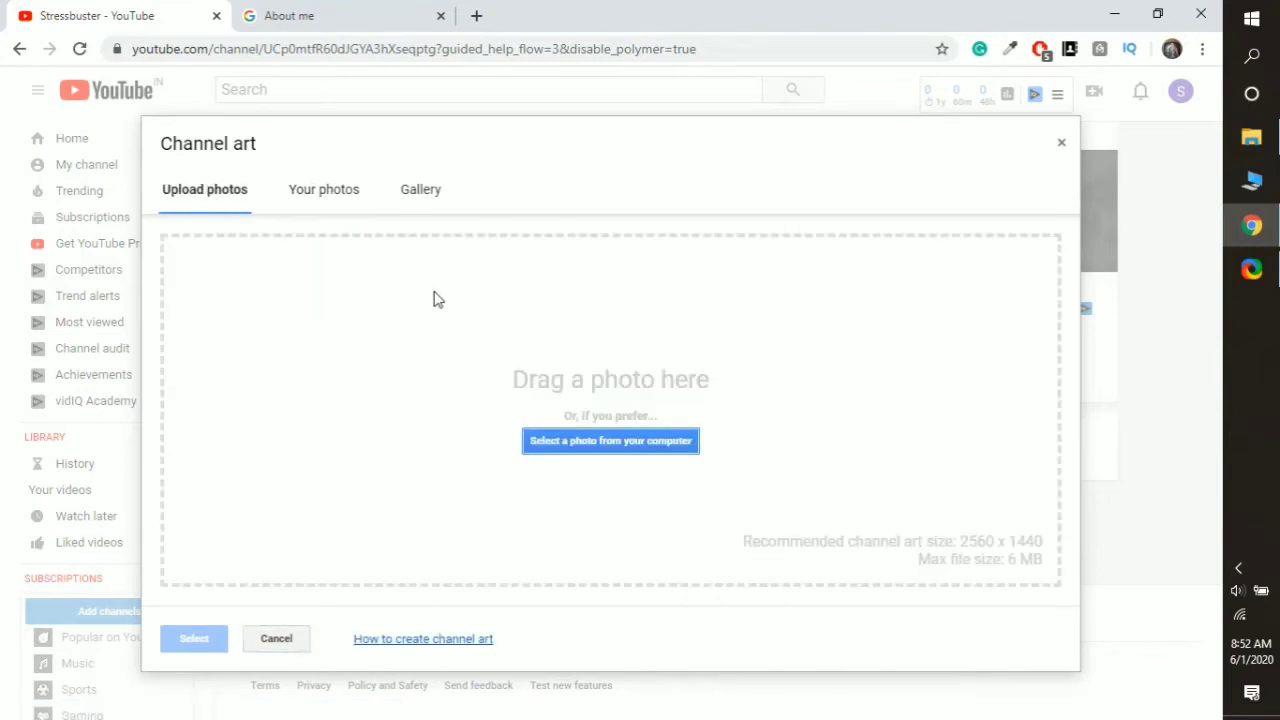
{"action": "left_click", "coordinate": [424, 199]}
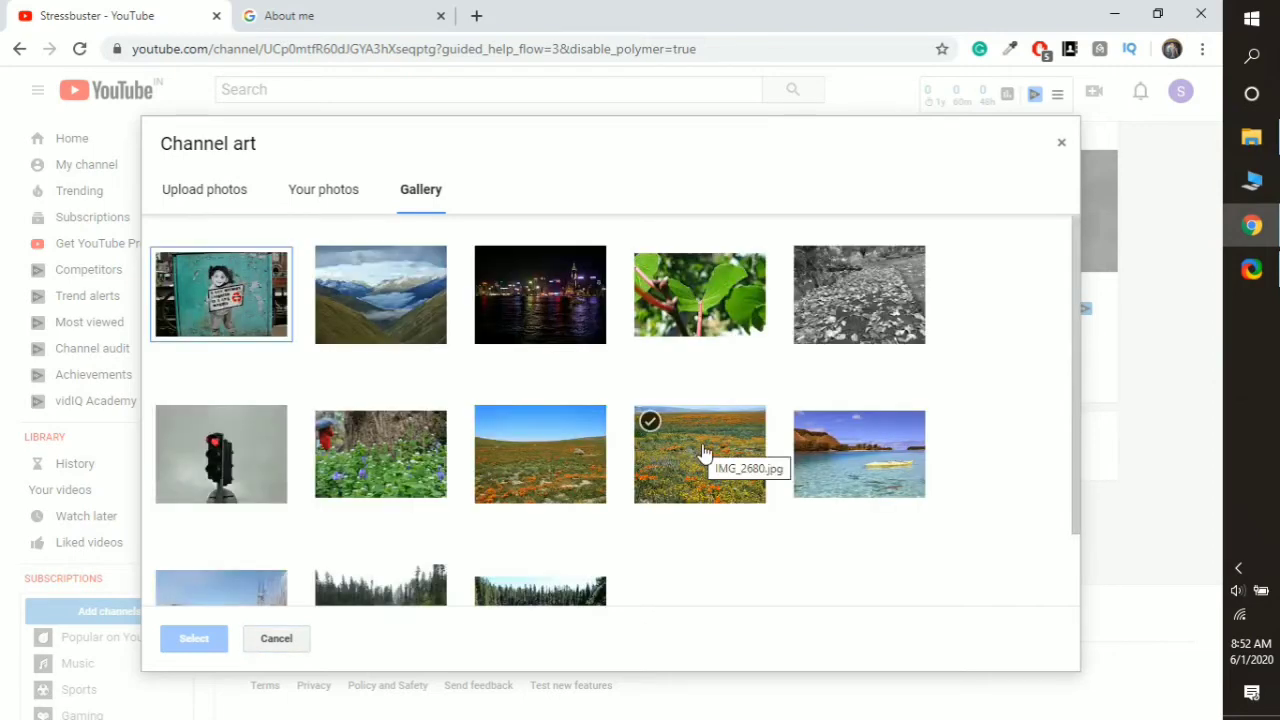
{"action": "scroll", "coordinate": [704, 453], "scroll_direction": "down", "scroll_amount": 1}
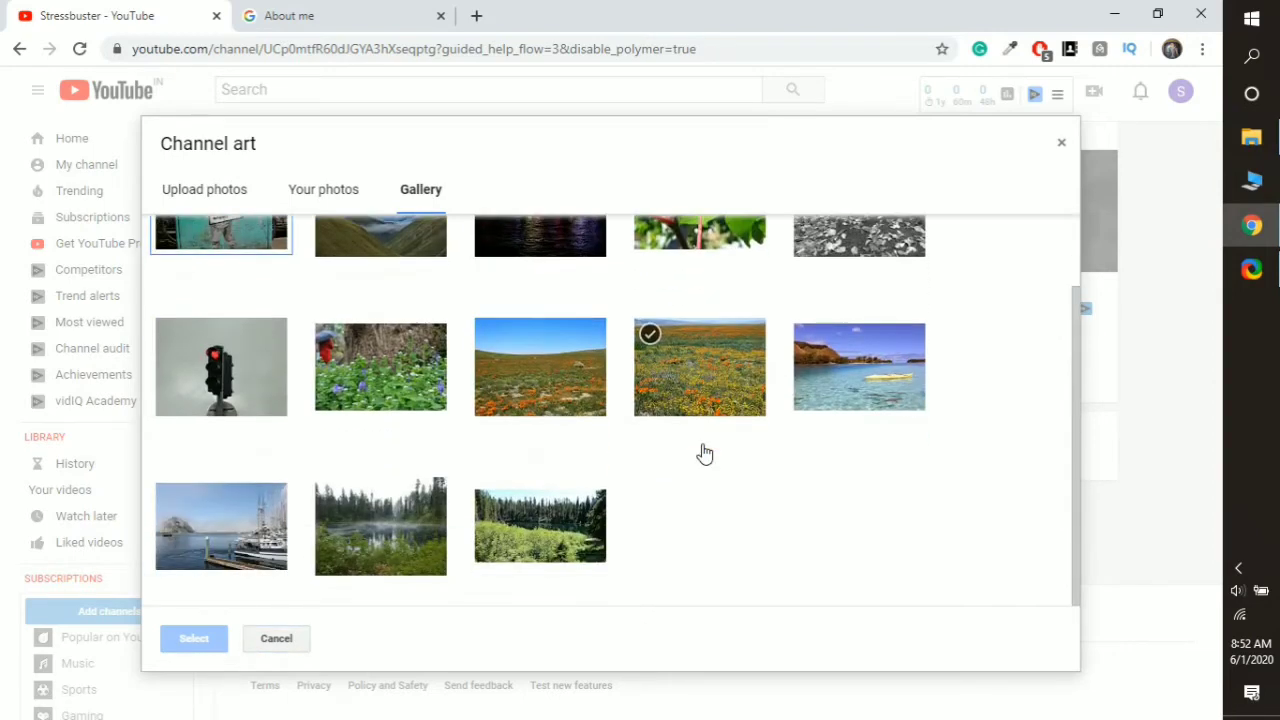
{"action": "scroll", "coordinate": [704, 453], "scroll_direction": "up", "scroll_amount": 1}
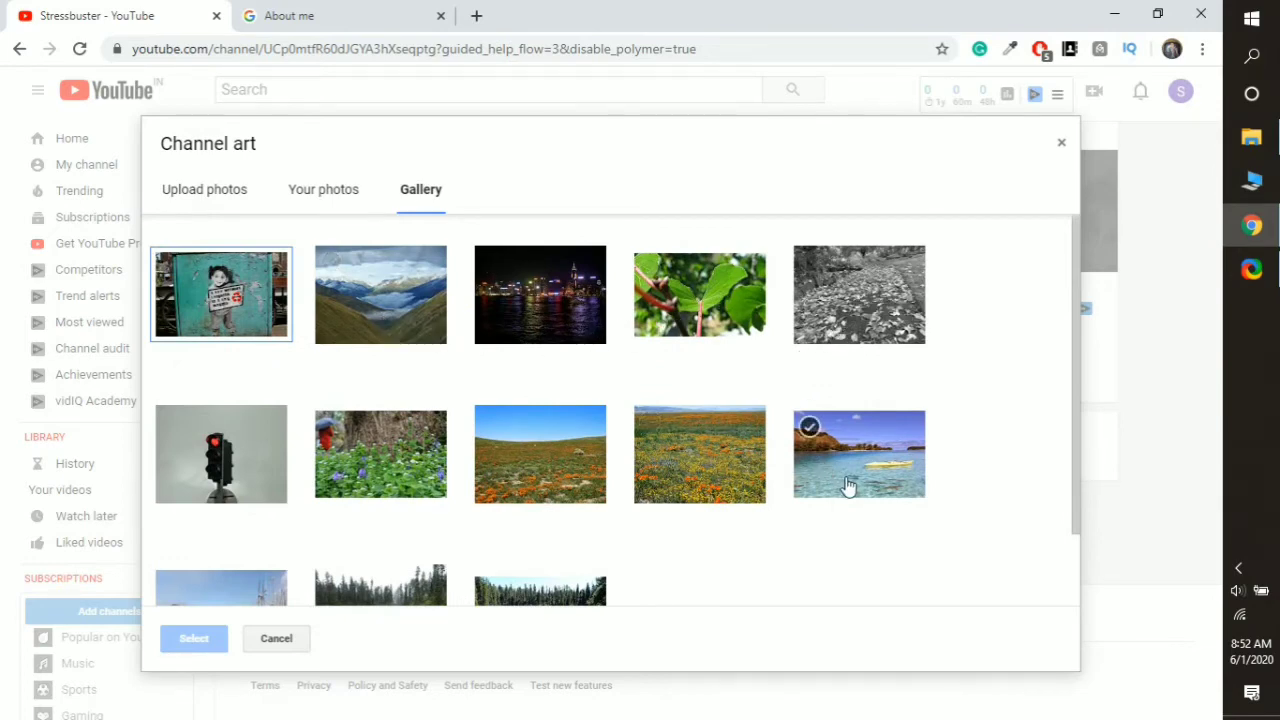
{"action": "left_click", "coordinate": [714, 465]}
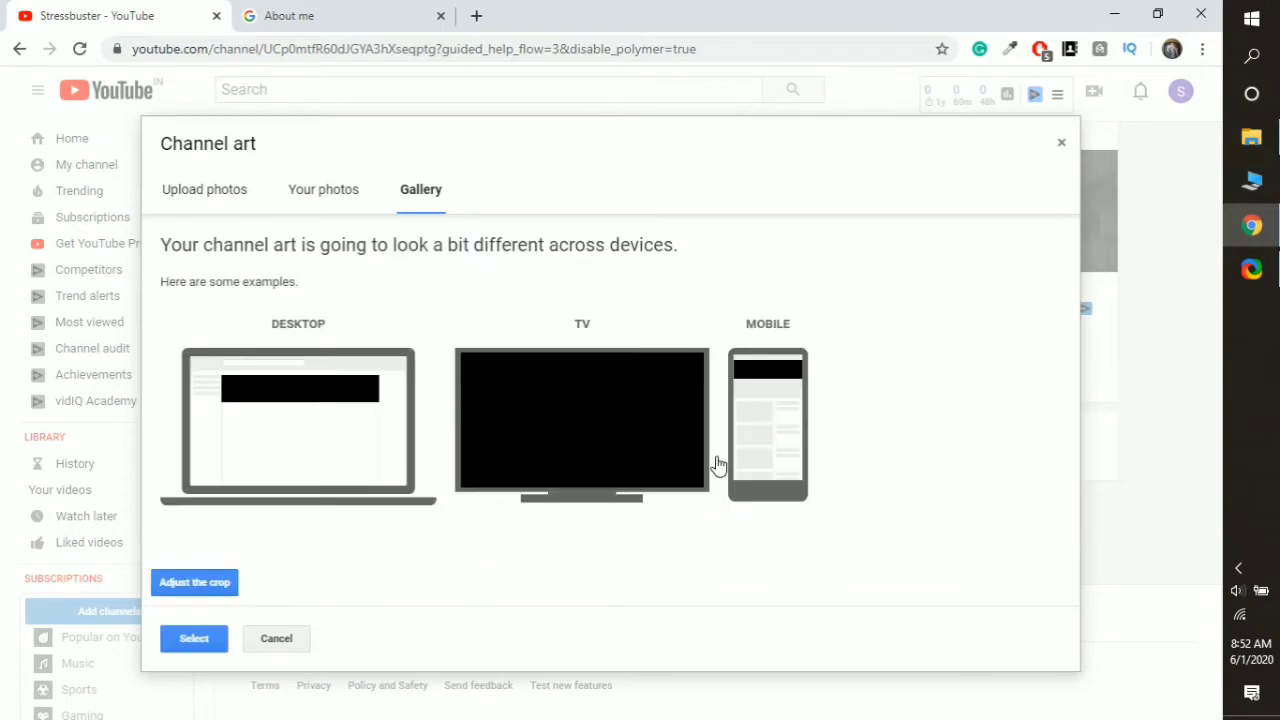
{"action": "left_click", "coordinate": [196, 640]}
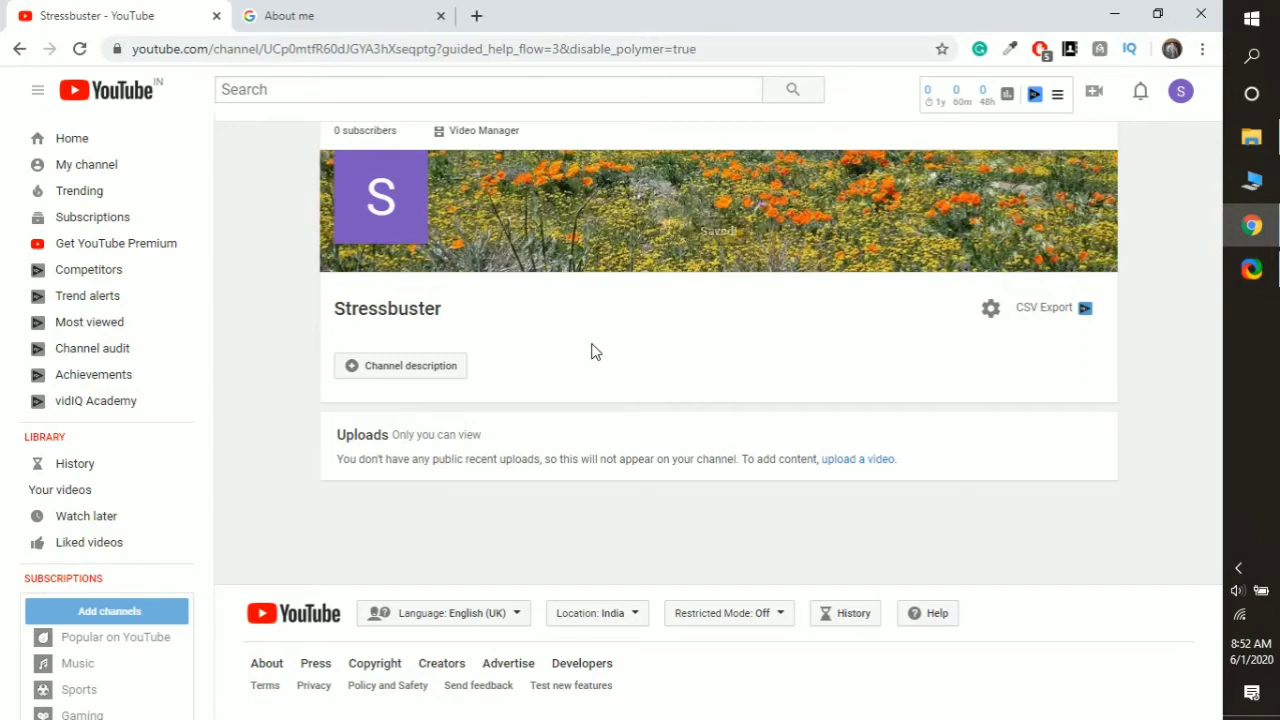
{"action": "left_click", "coordinate": [445, 372]}
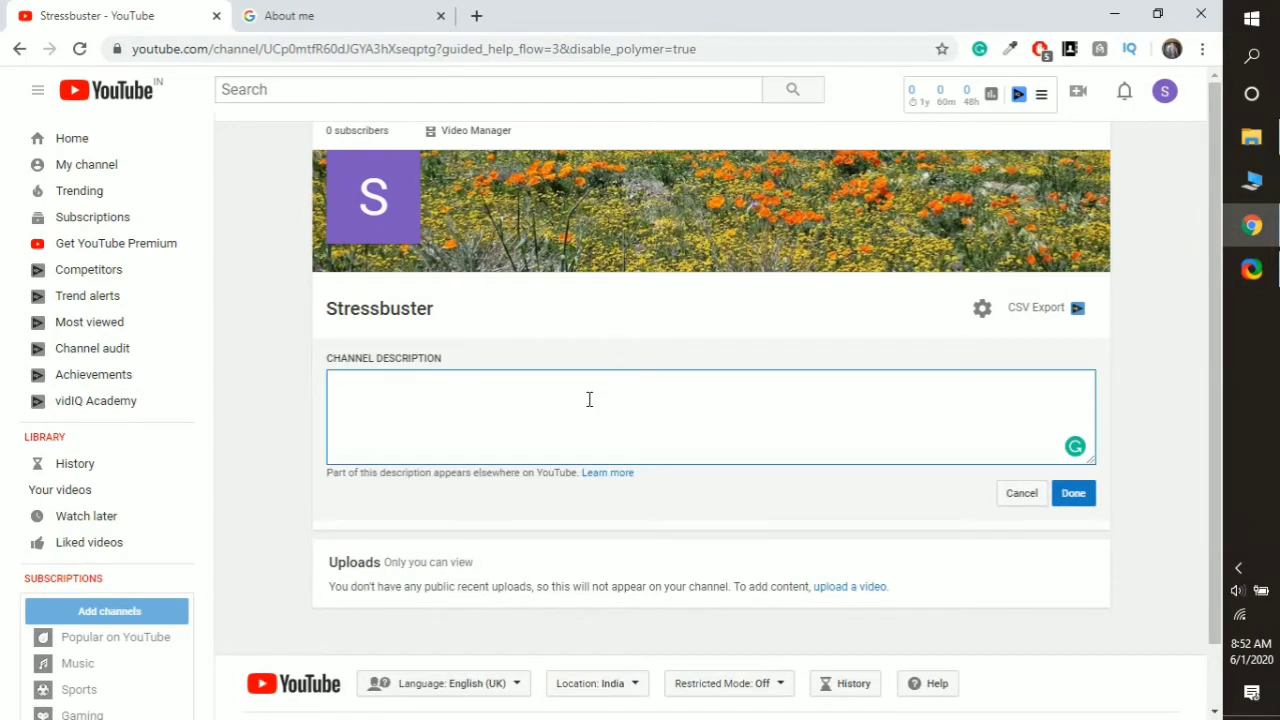
- Type and save the description 'This is a music Channel for reducing stress and relax your mind.'
{"action": "type", "text": "This is a music Channel"}
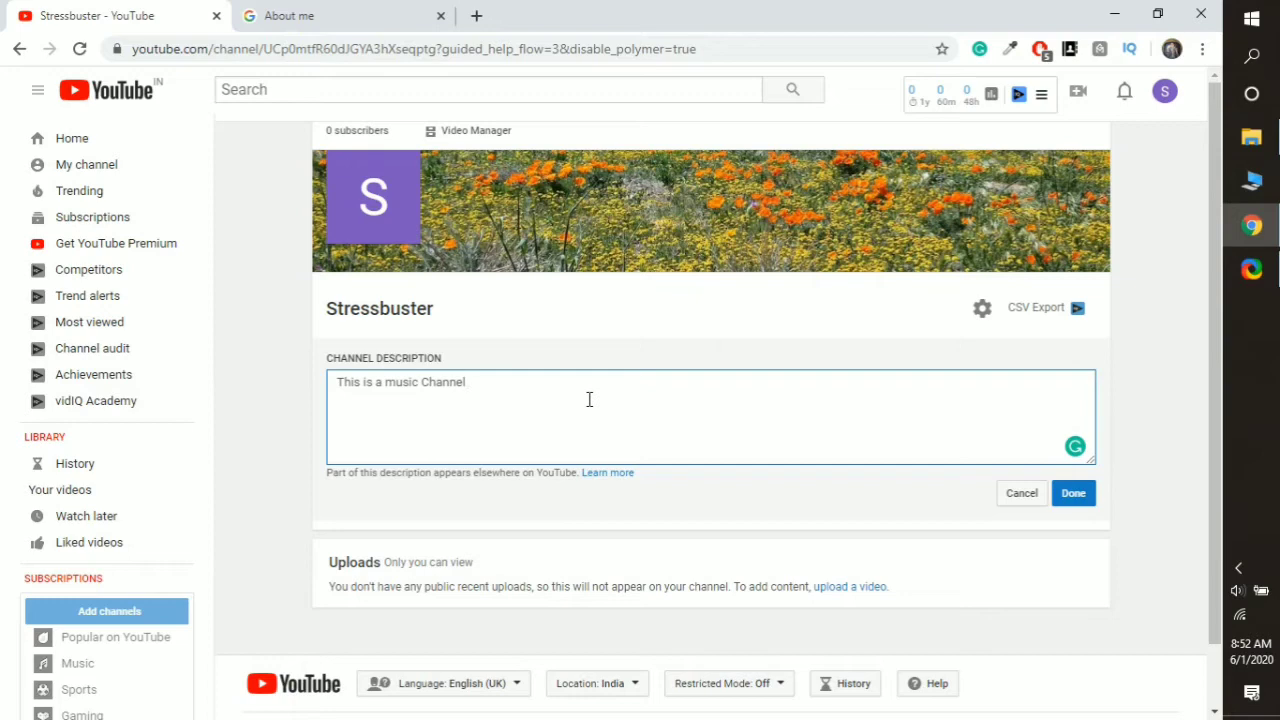
{"action": "type", "text": "for reducing stress and relax your mind."}
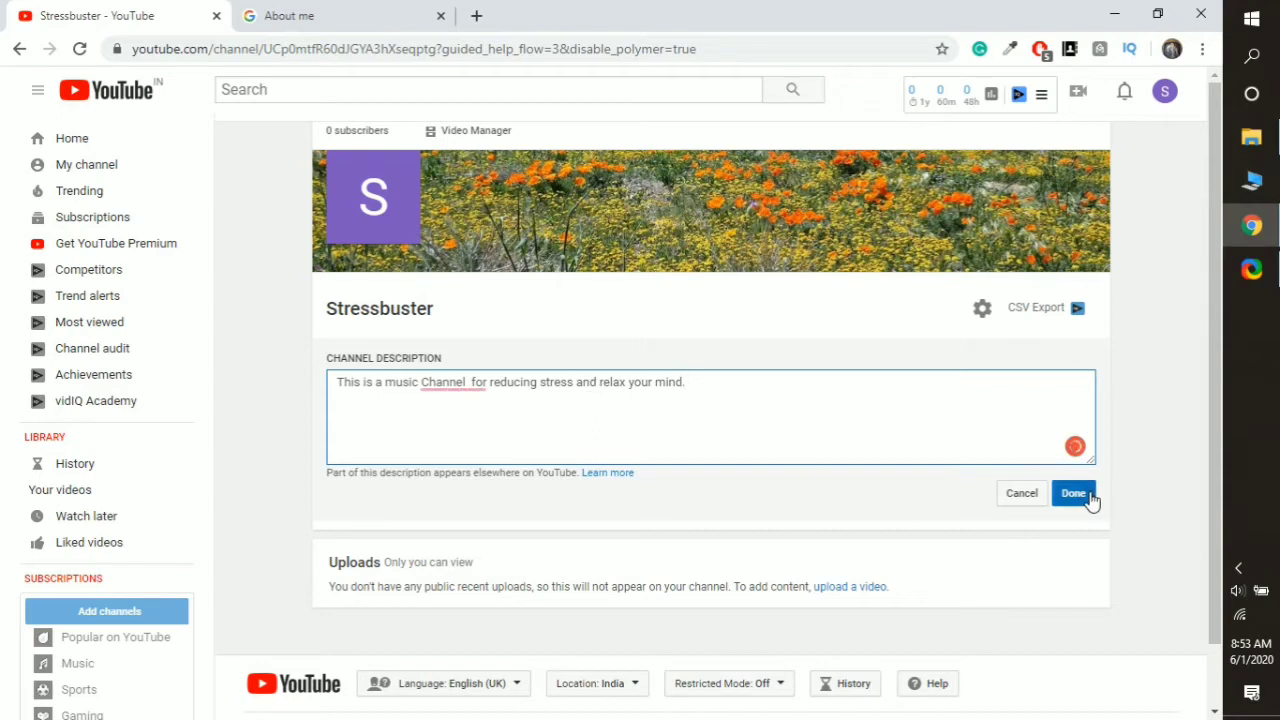
{"action": "left_click", "coordinate": [1088, 499]}
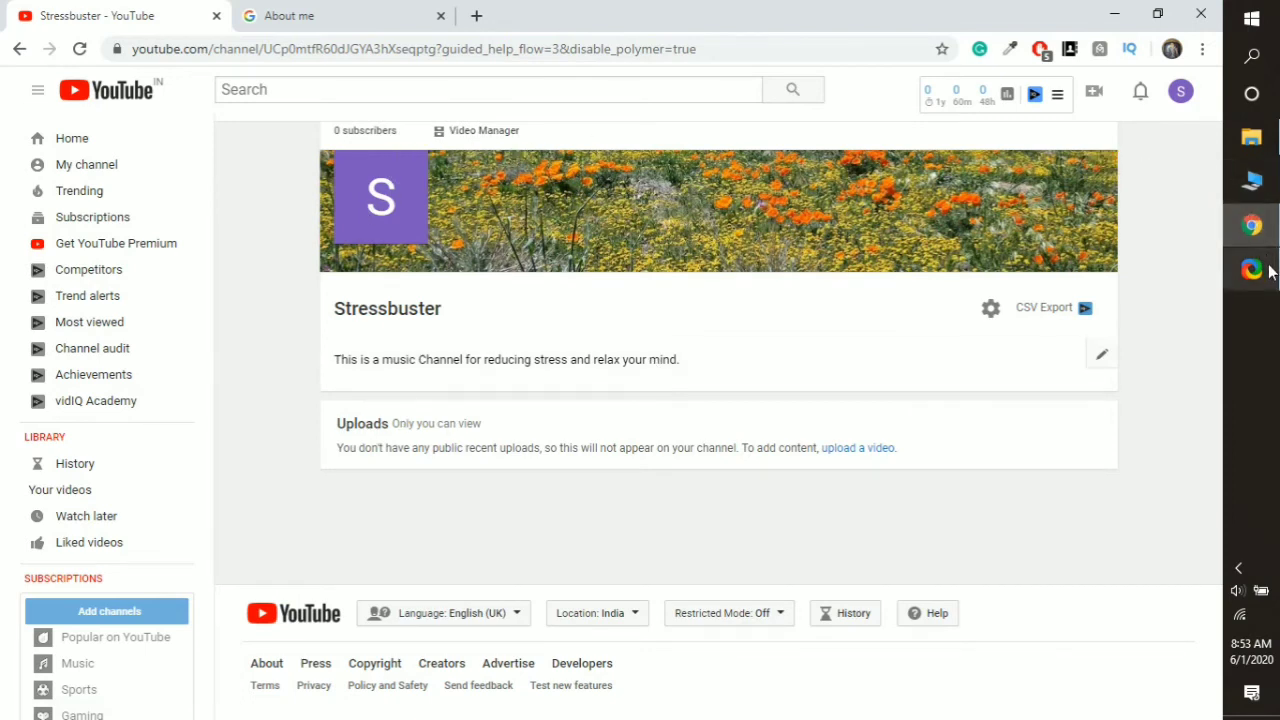
- Dismiss the tray flyout and launch YouTube Studio from the Stressbuster entry in the account menu
{"action": "mouse_move", "coordinate": [1272, 271]}
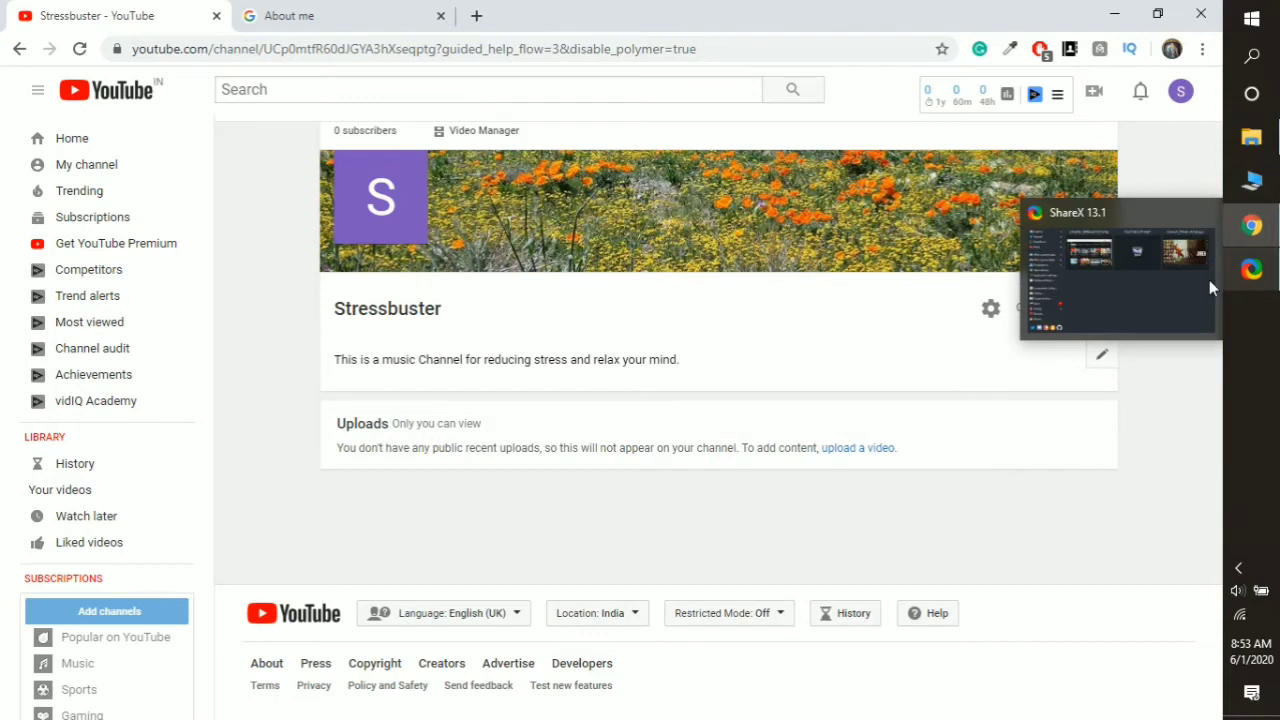
{"action": "left_click", "coordinate": [1238, 569]}
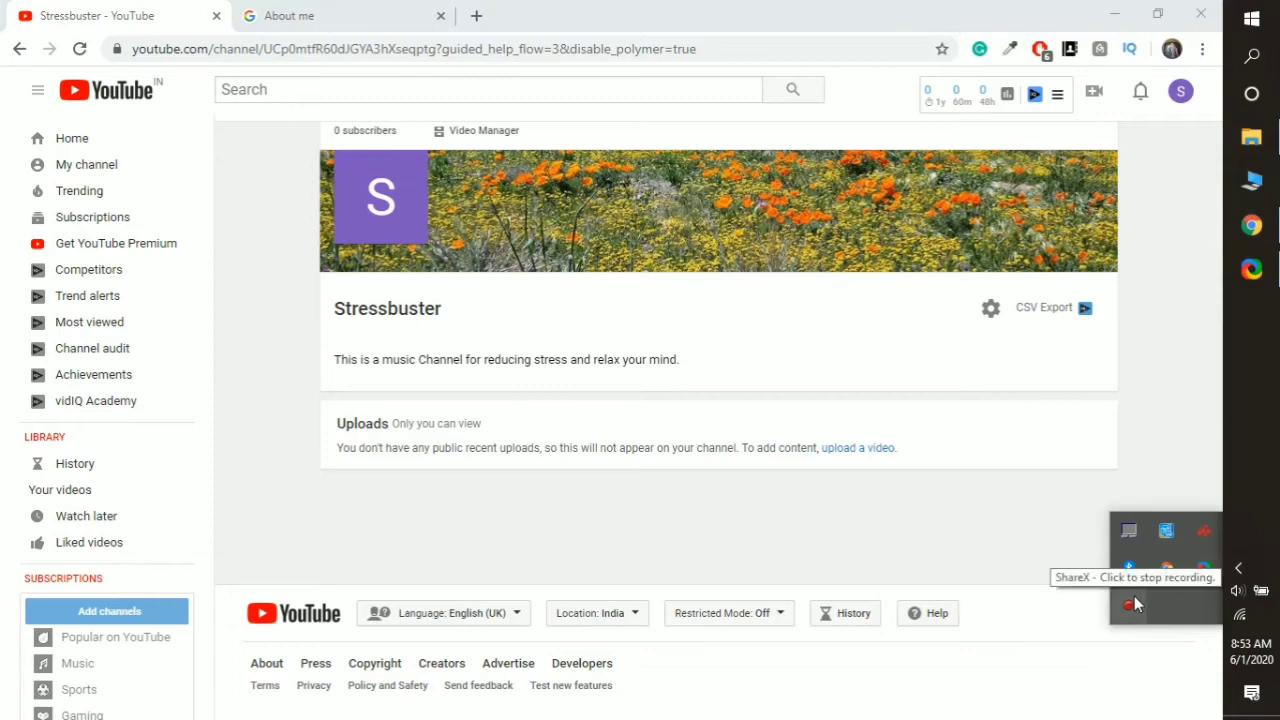
{"action": "left_click", "coordinate": [903, 505]}
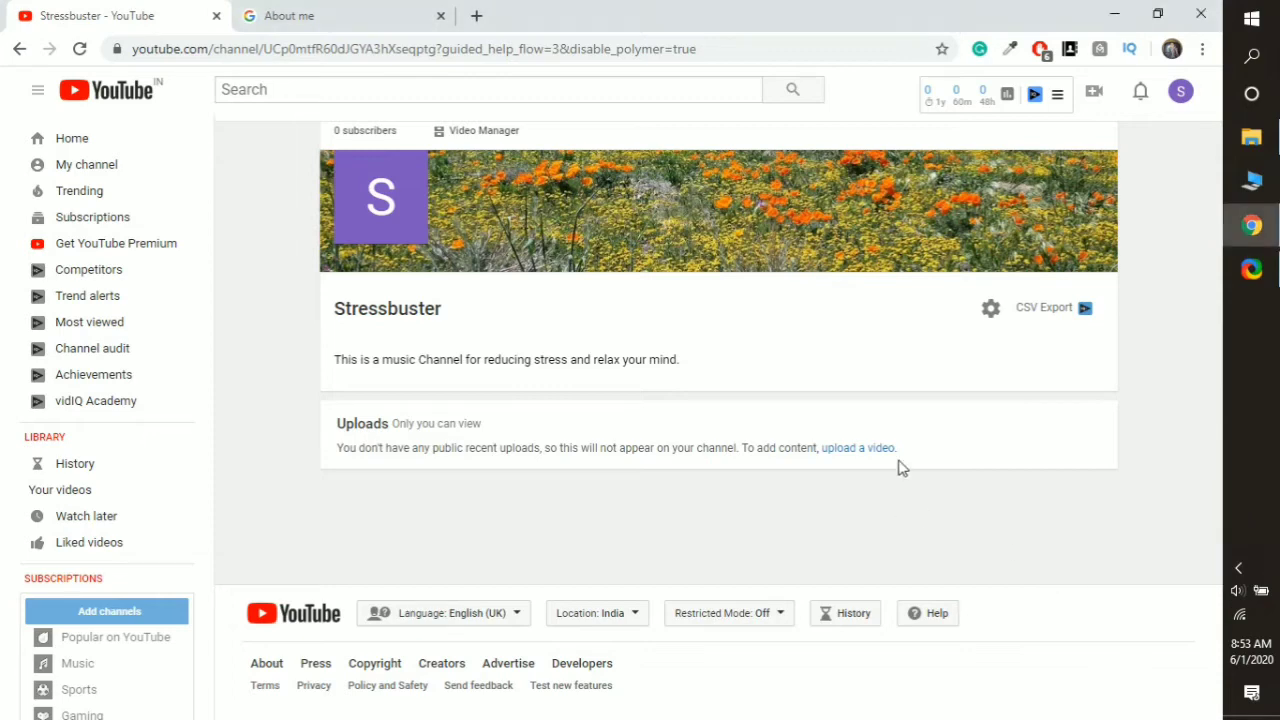
{"action": "left_click", "coordinate": [1182, 100]}
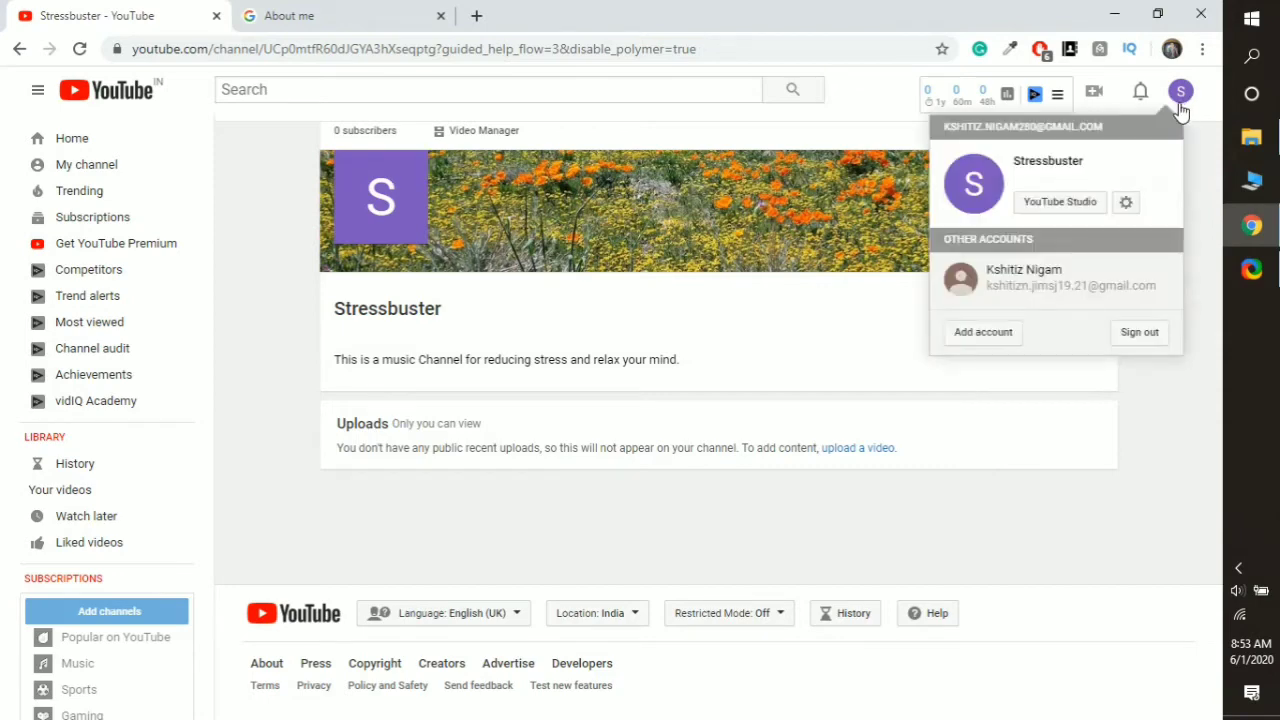
{"action": "left_click", "coordinate": [1061, 202]}
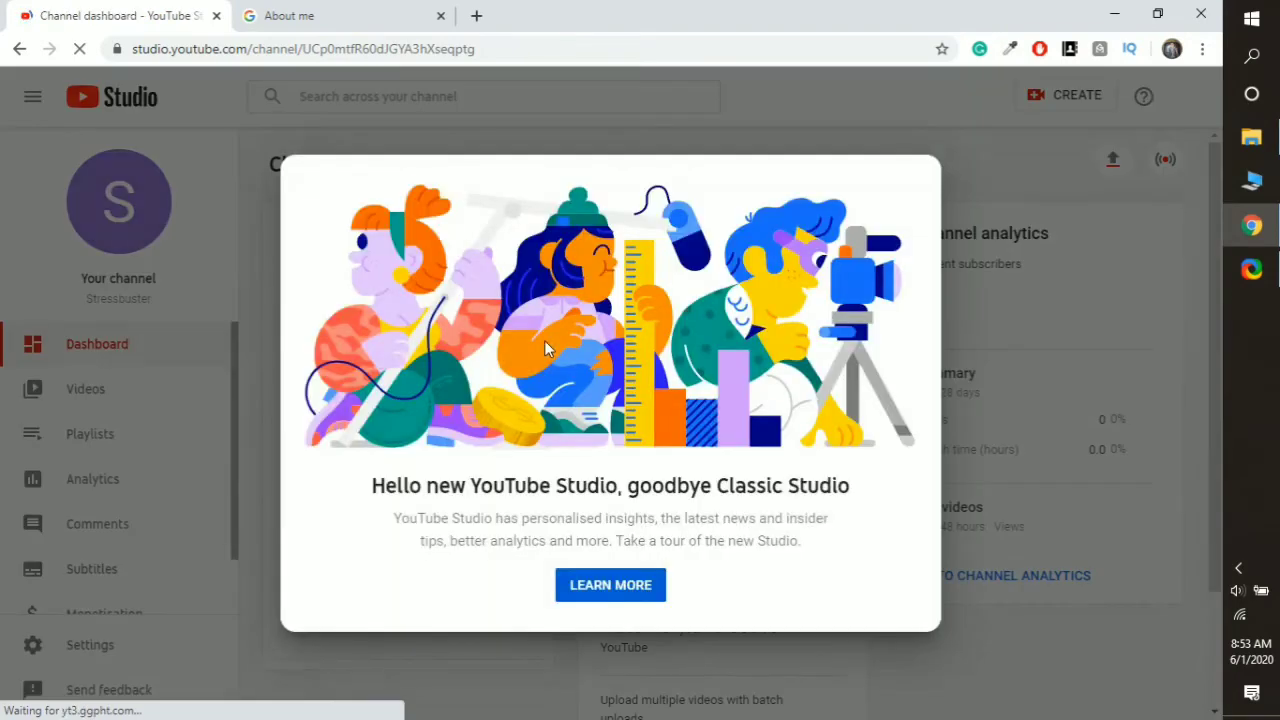
- Dismiss the new-Studio welcome message and open Settings to see the USD default currency
{"action": "left_click", "coordinate": [985, 190]}
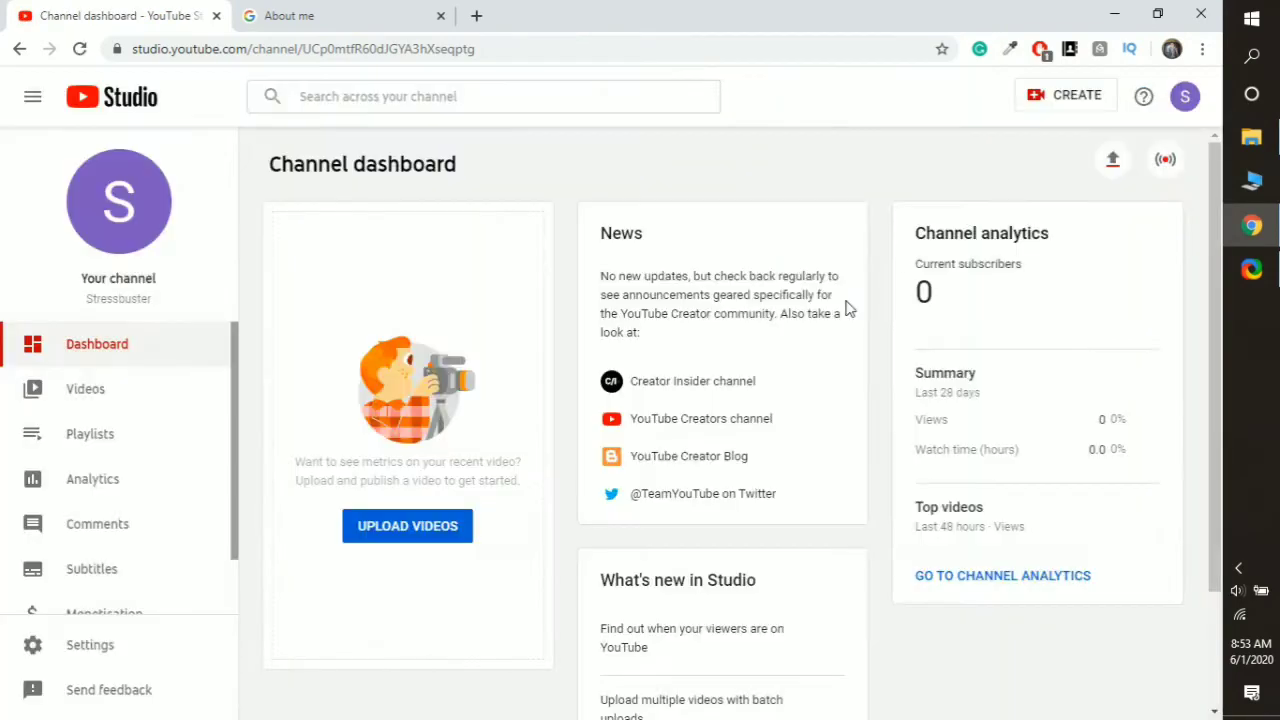
{"action": "scroll", "coordinate": [310, 463], "scroll_direction": "down", "scroll_amount": 3}
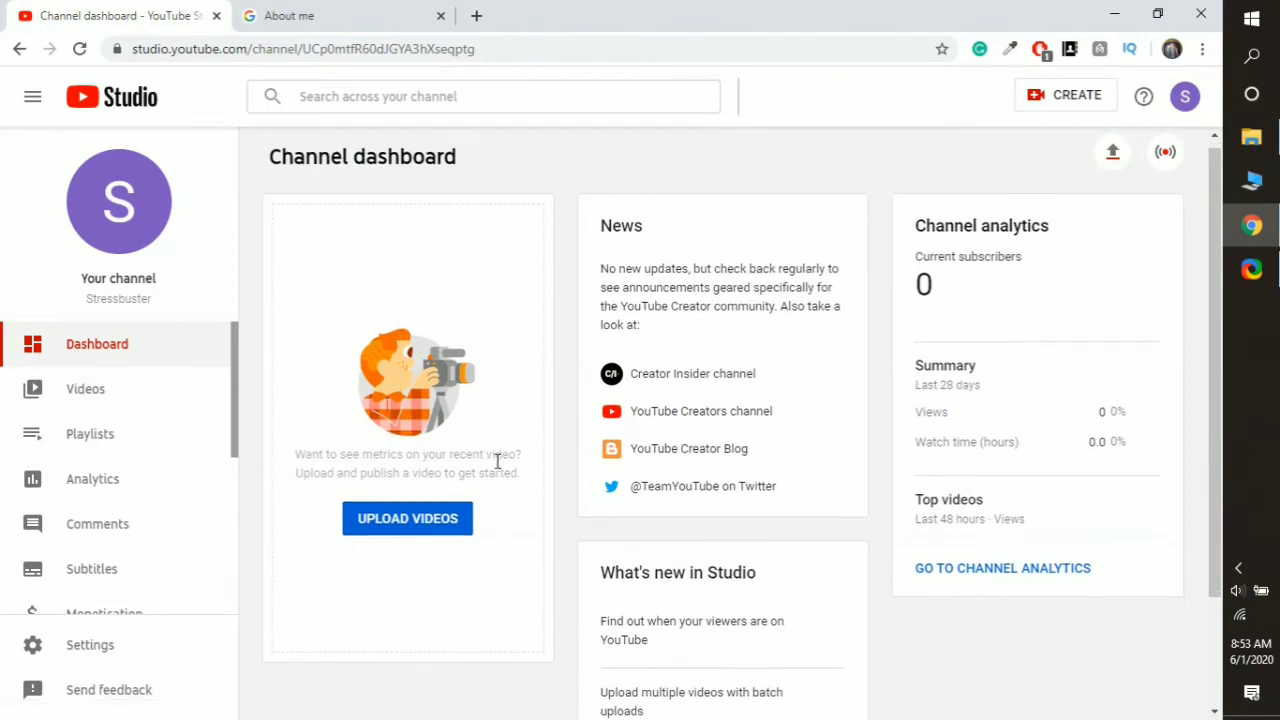
{"action": "scroll", "coordinate": [486, 466], "scroll_direction": "up", "scroll_amount": 2}
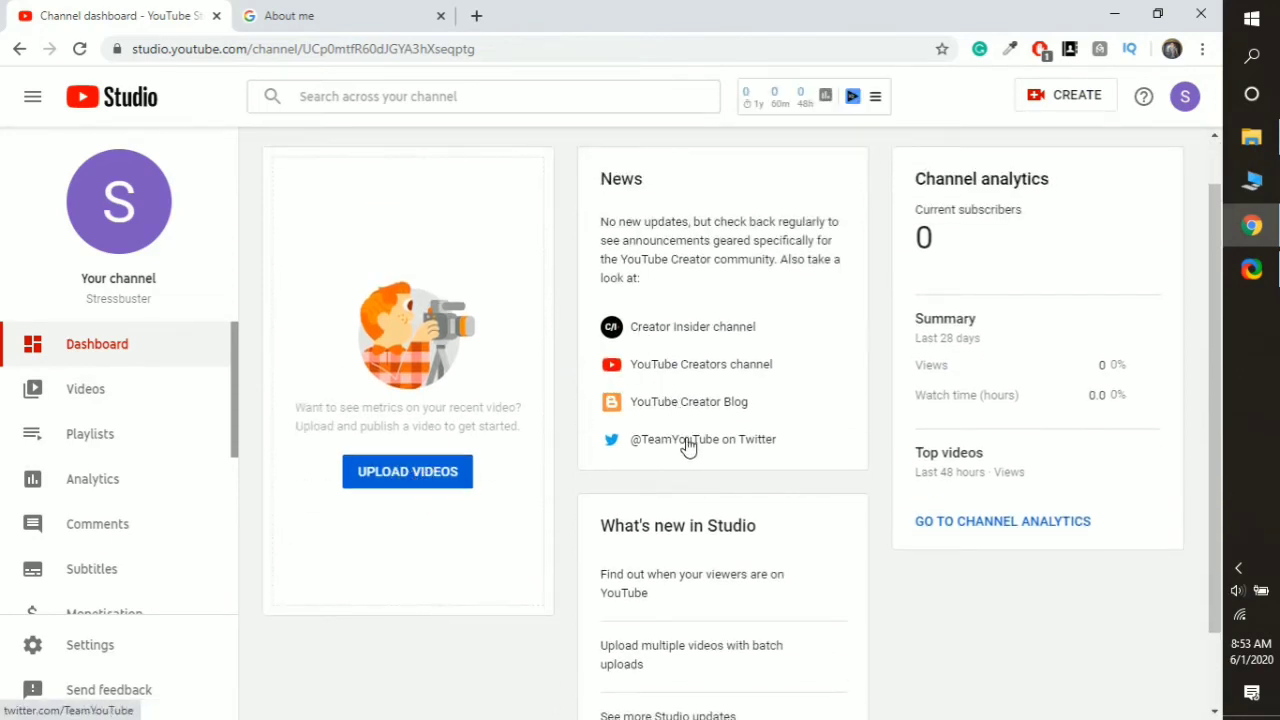
{"action": "scroll", "coordinate": [91, 486], "scroll_direction": "down", "scroll_amount": 4}
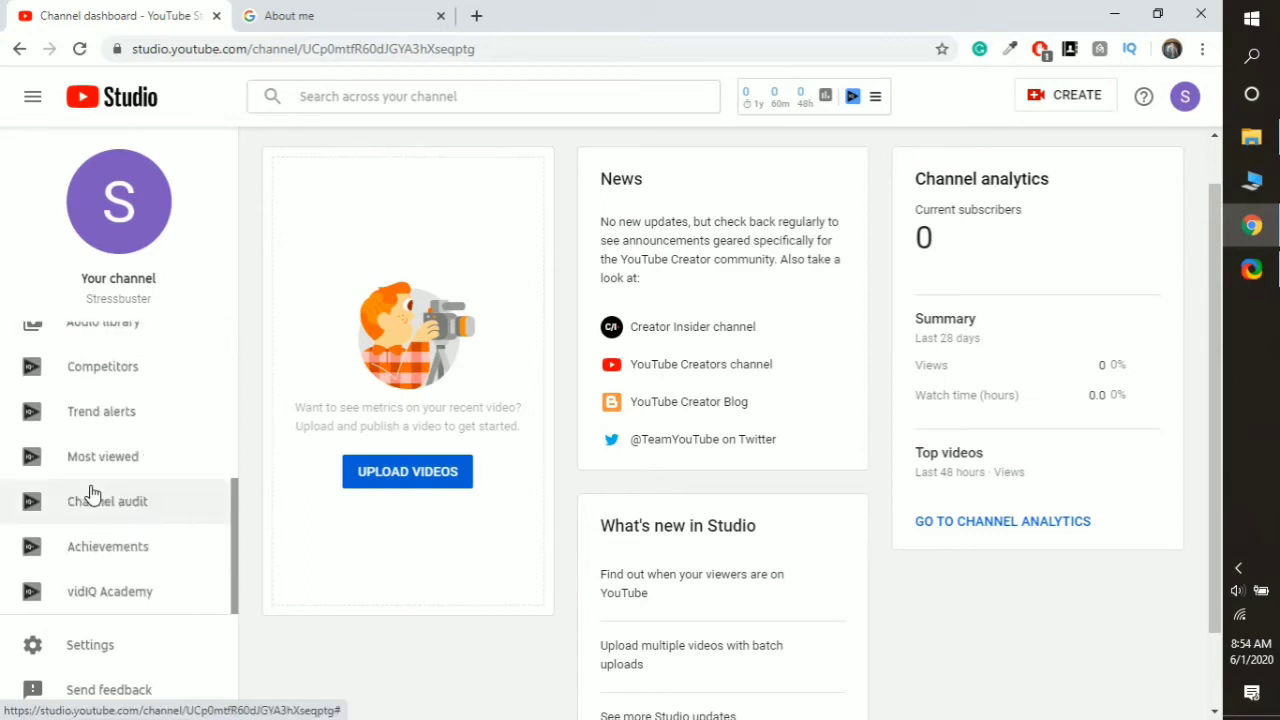
{"action": "scroll", "coordinate": [90, 493], "scroll_direction": "up", "scroll_amount": 5}
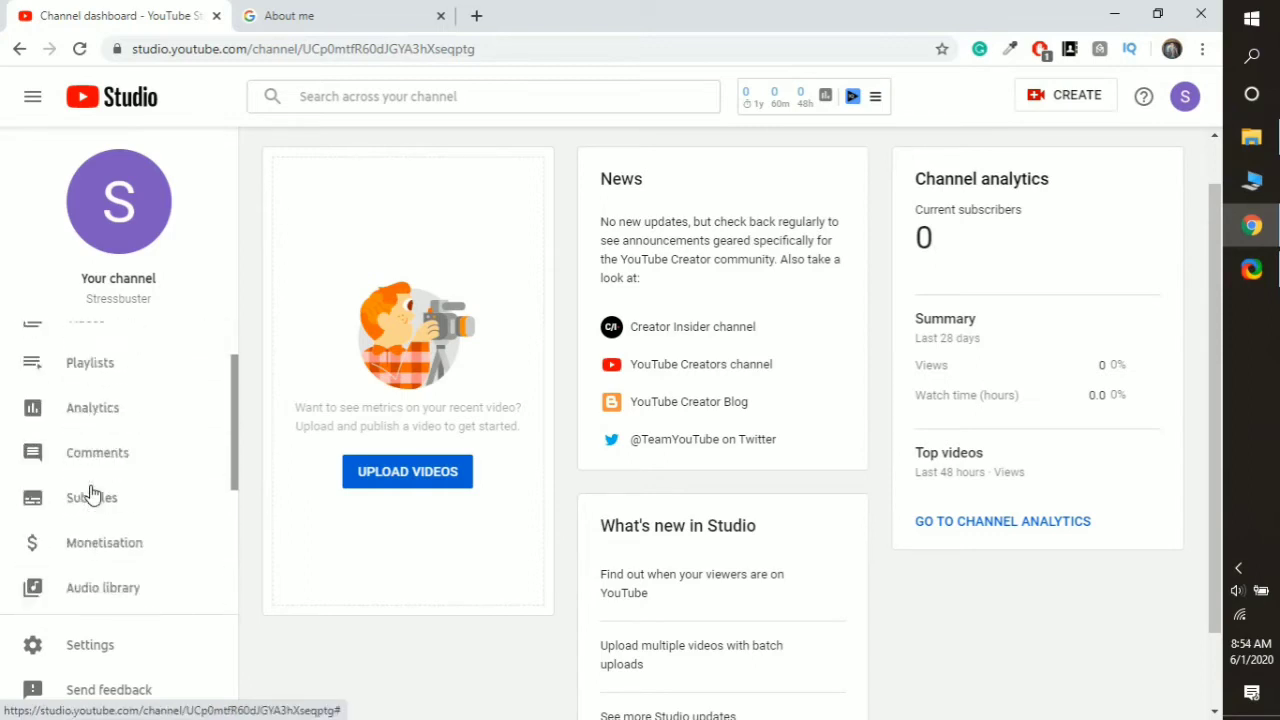
{"action": "left_click", "coordinate": [77, 652]}
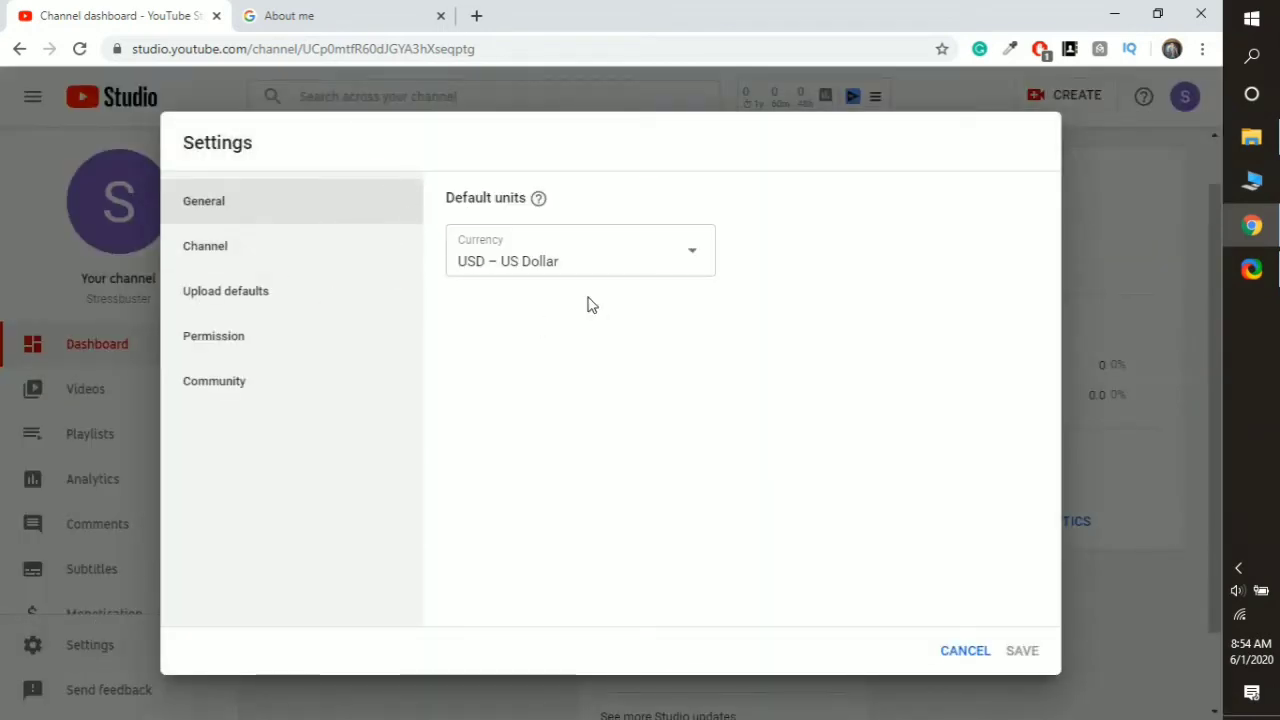
- Change the default currency to INR – Indian Rupee
{"action": "left_click", "coordinate": [566, 260]}
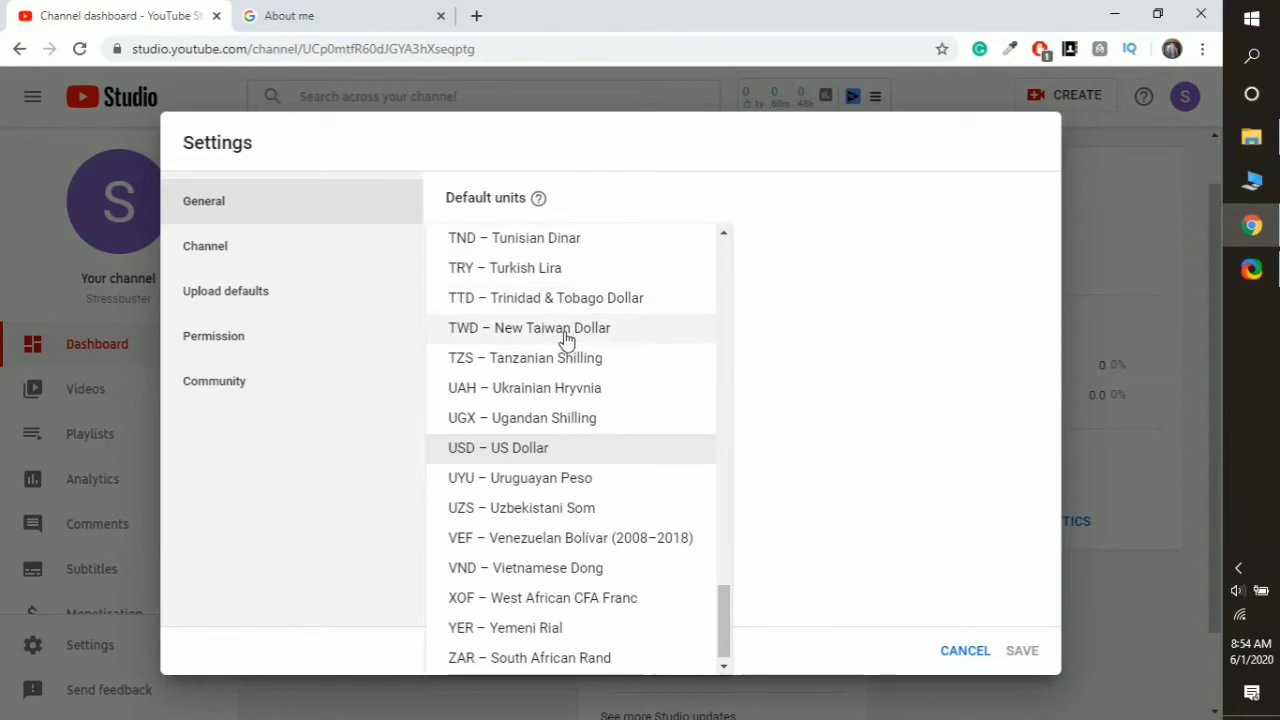
{"action": "key", "text": "i"}
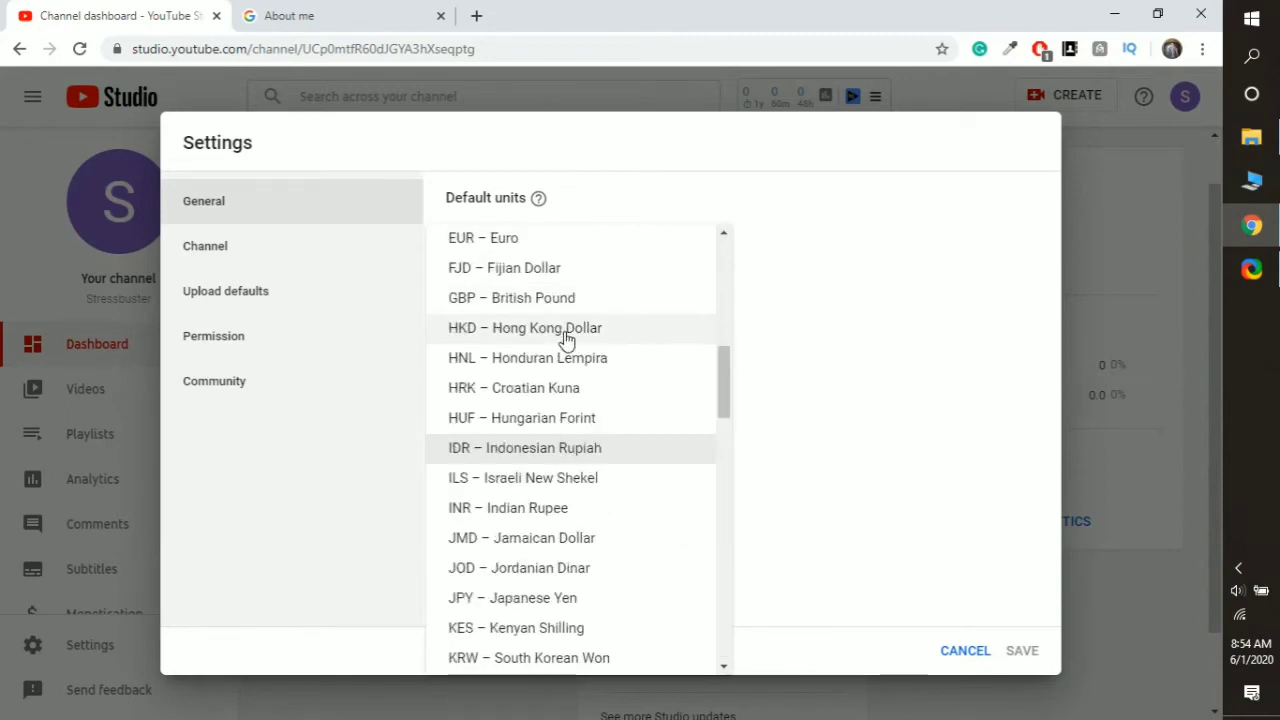
{"action": "key", "text": "r"}
{"action": "key", "text": "i"}
{"action": "left_click", "coordinate": [563, 512]}
- In Channel > Basic info, add the keywords music, rain music and stress buster
{"action": "left_click", "coordinate": [373, 262]}
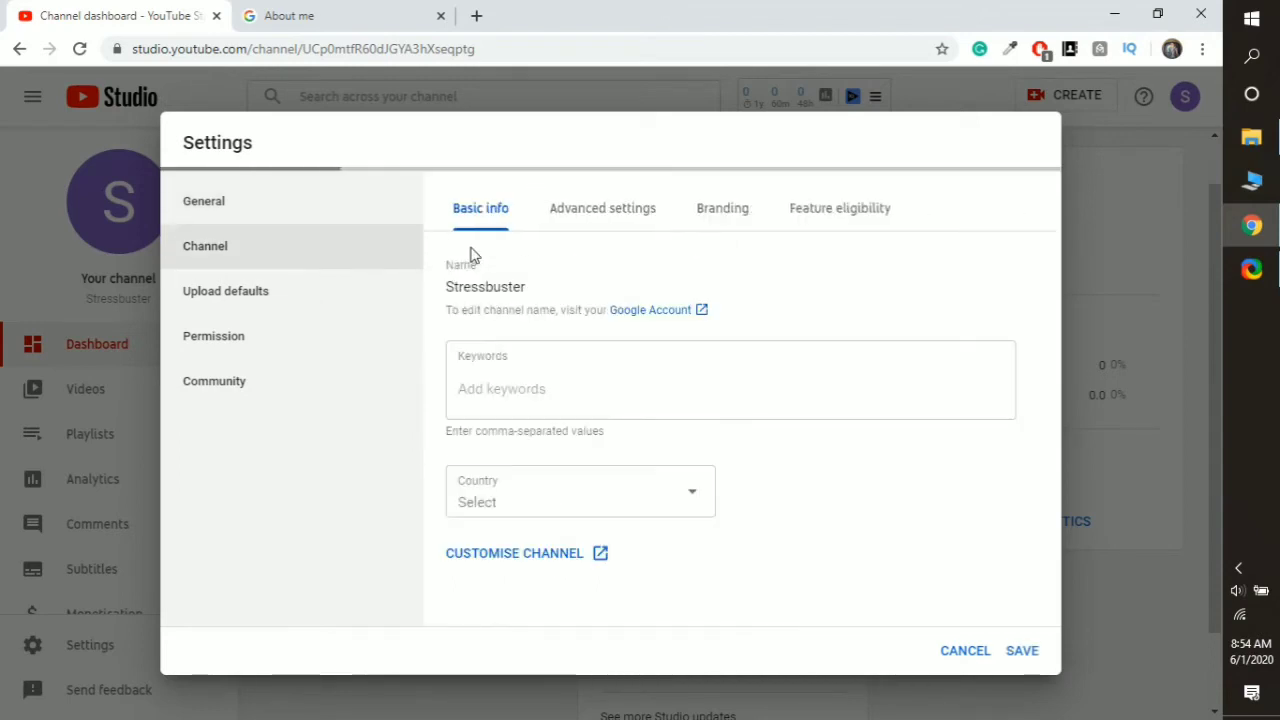
{"action": "left_click", "coordinate": [540, 388]}
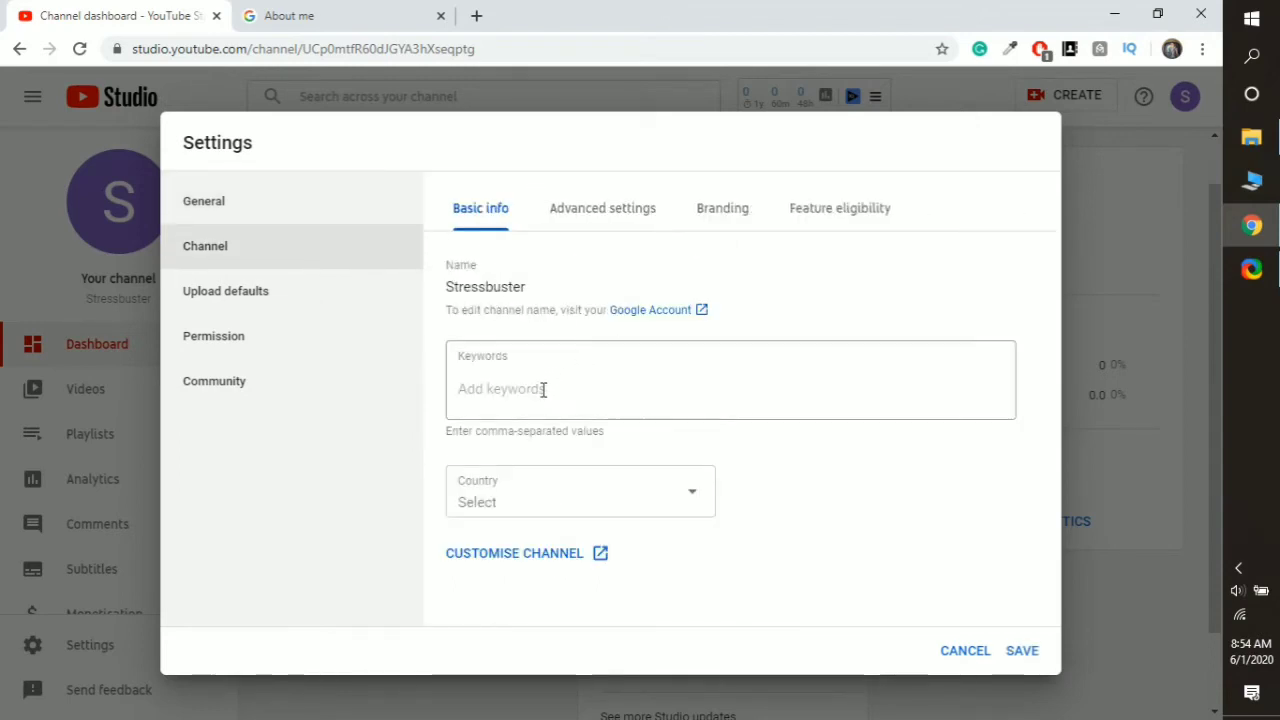
{"action": "type", "text": "mu"}
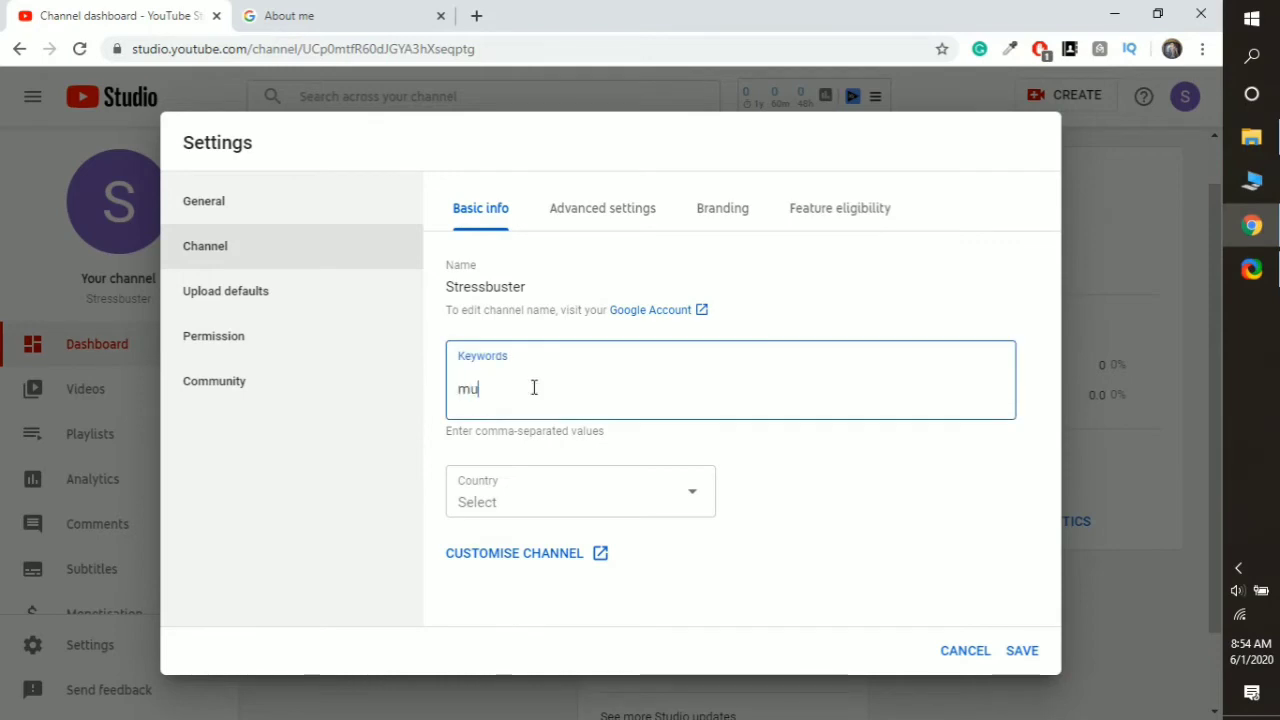
{"action": "type", "text": "sic,"}
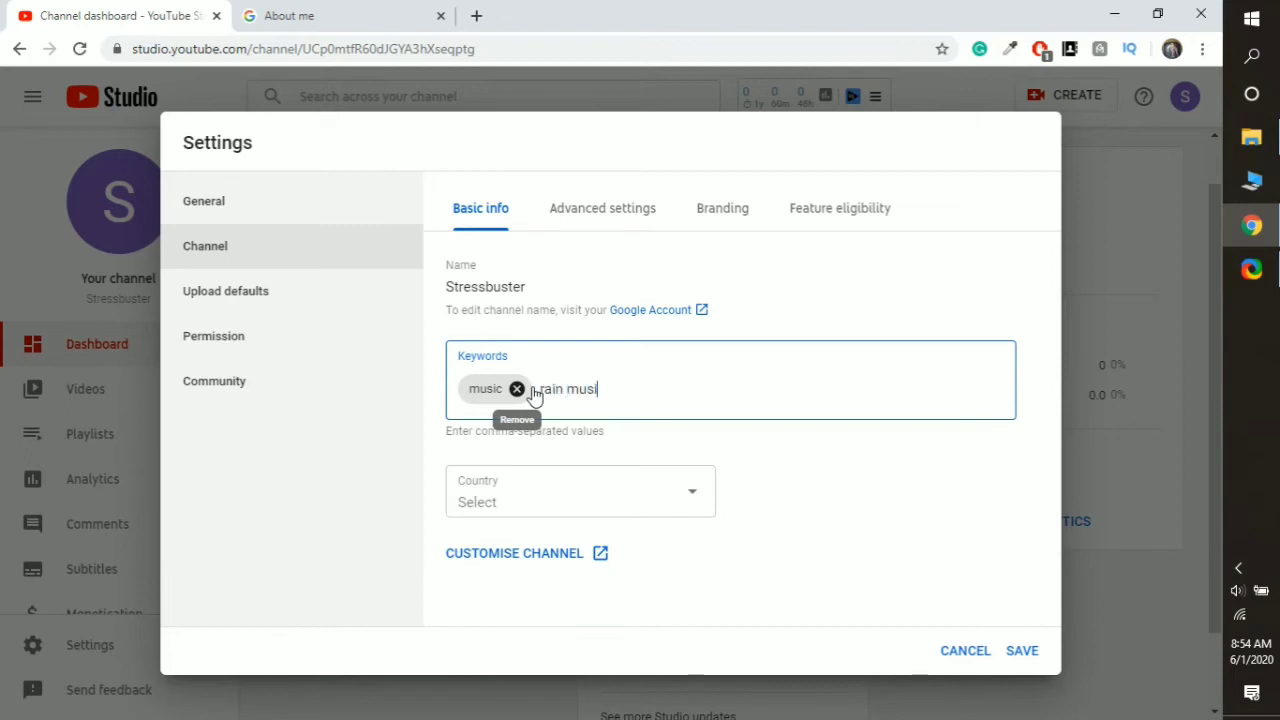
{"action": "type", "text": "rain music, stress"}
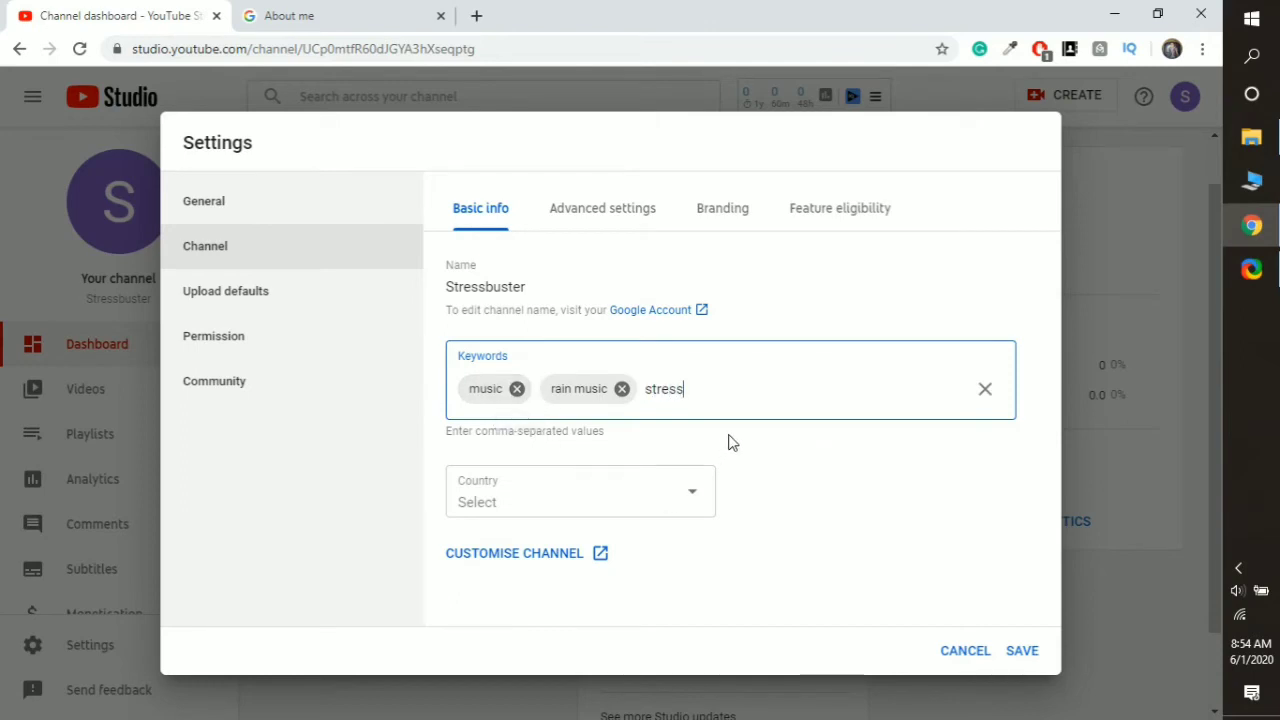
{"action": "type", "text": "buster,"}
{"action": "left_click", "coordinate": [561, 494]}
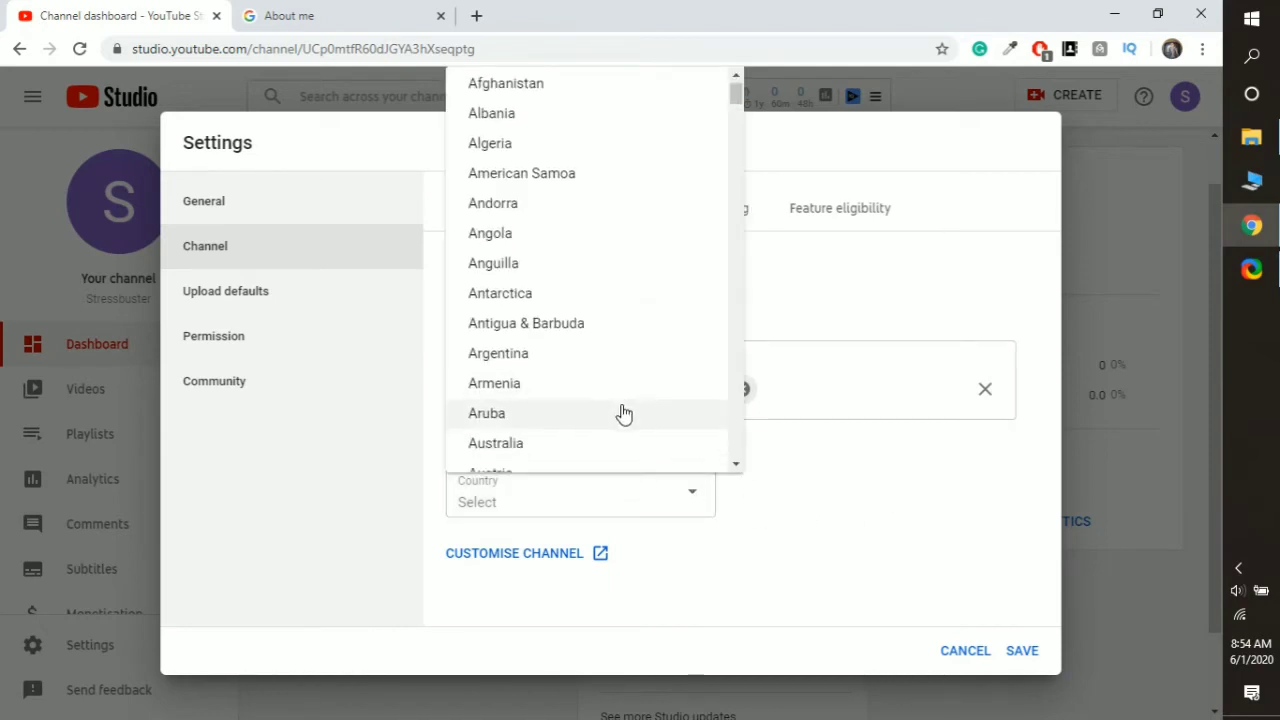
- Select India from the Country list in the channel's Basic info
{"action": "scroll", "coordinate": [623, 413], "scroll_direction": "down", "scroll_amount": 2}
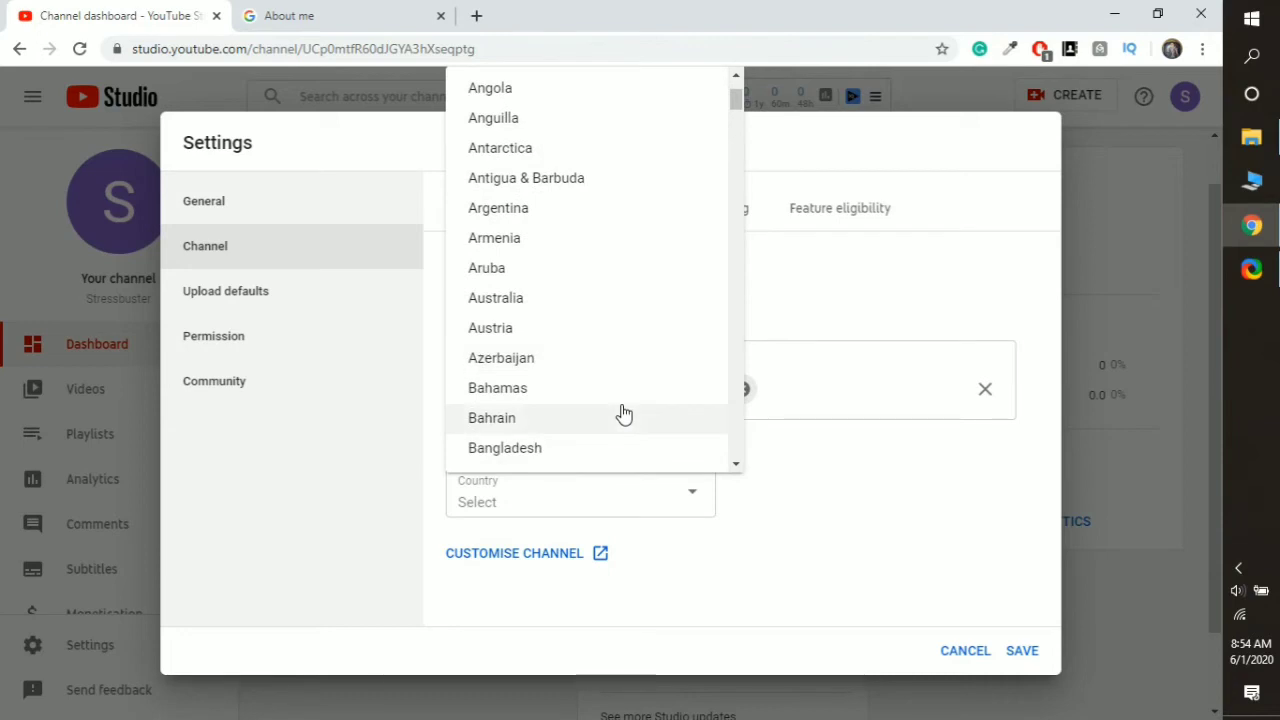
{"action": "scroll", "coordinate": [623, 413], "scroll_direction": "down", "scroll_amount": 1}
{"action": "scroll", "coordinate": [623, 410], "scroll_direction": "down", "scroll_amount": 20}
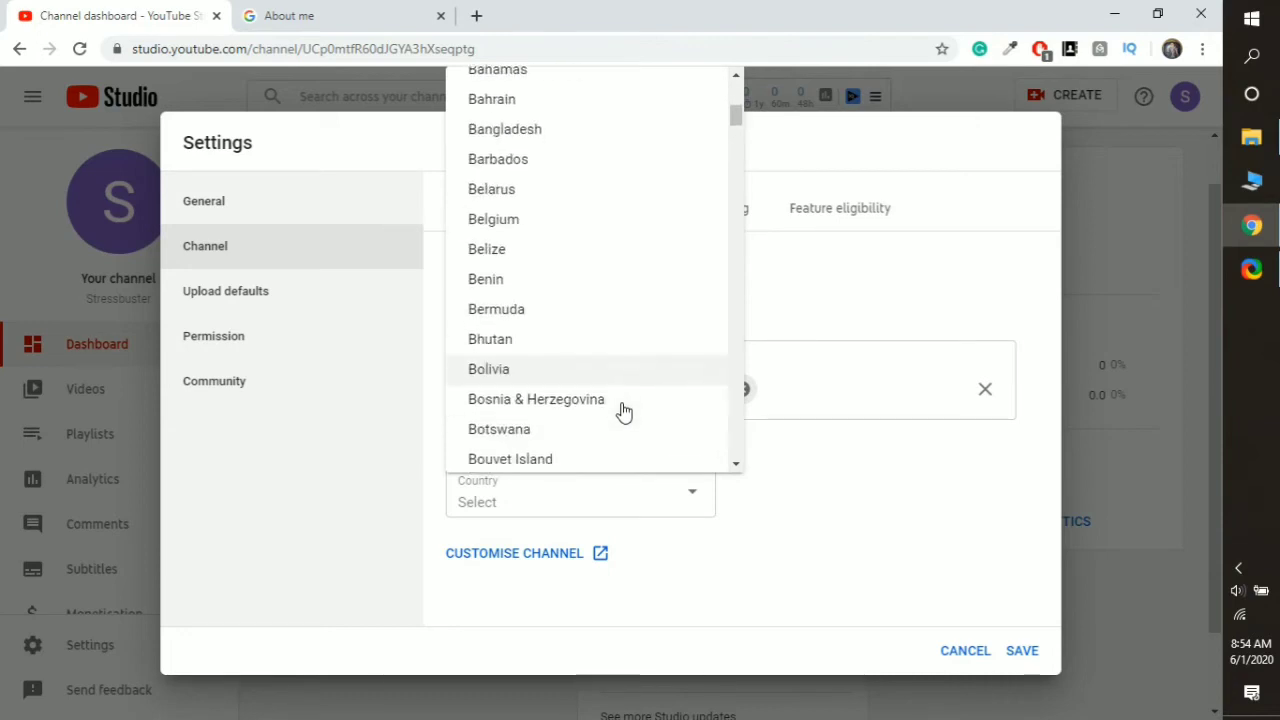
{"action": "scroll", "coordinate": [617, 404], "scroll_direction": "down", "scroll_amount": 6}
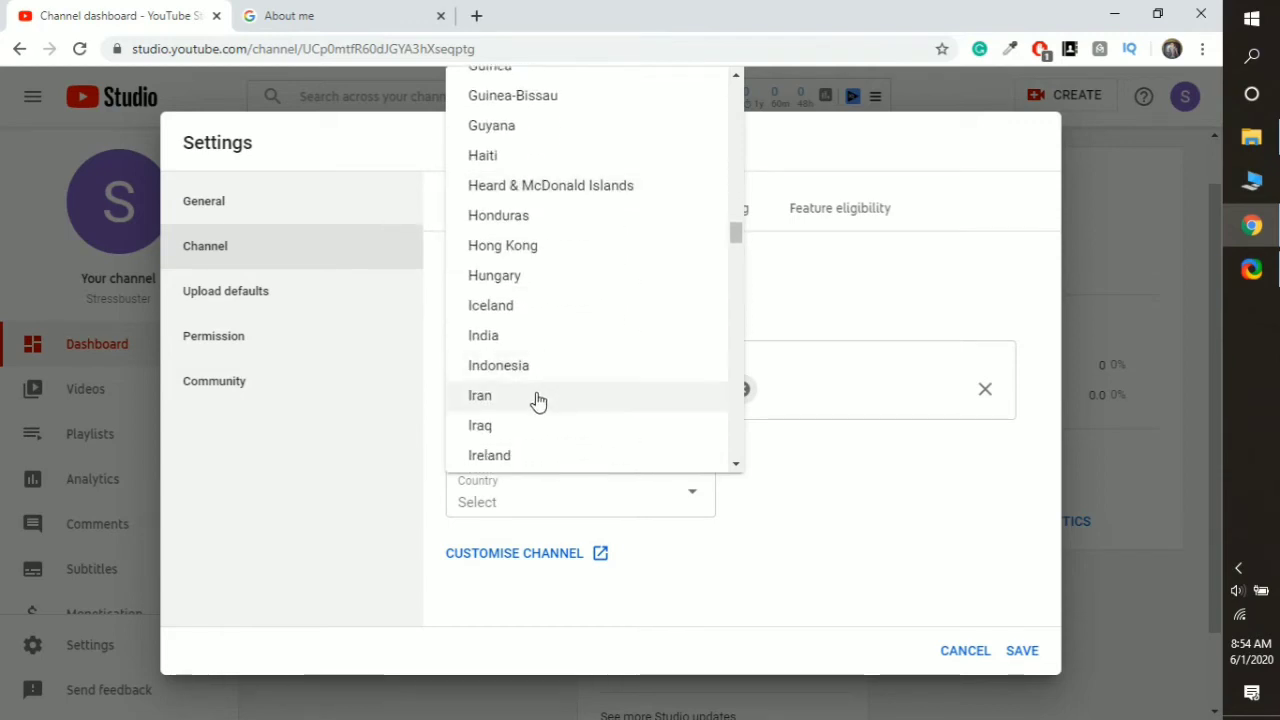
{"action": "left_click", "coordinate": [530, 338]}
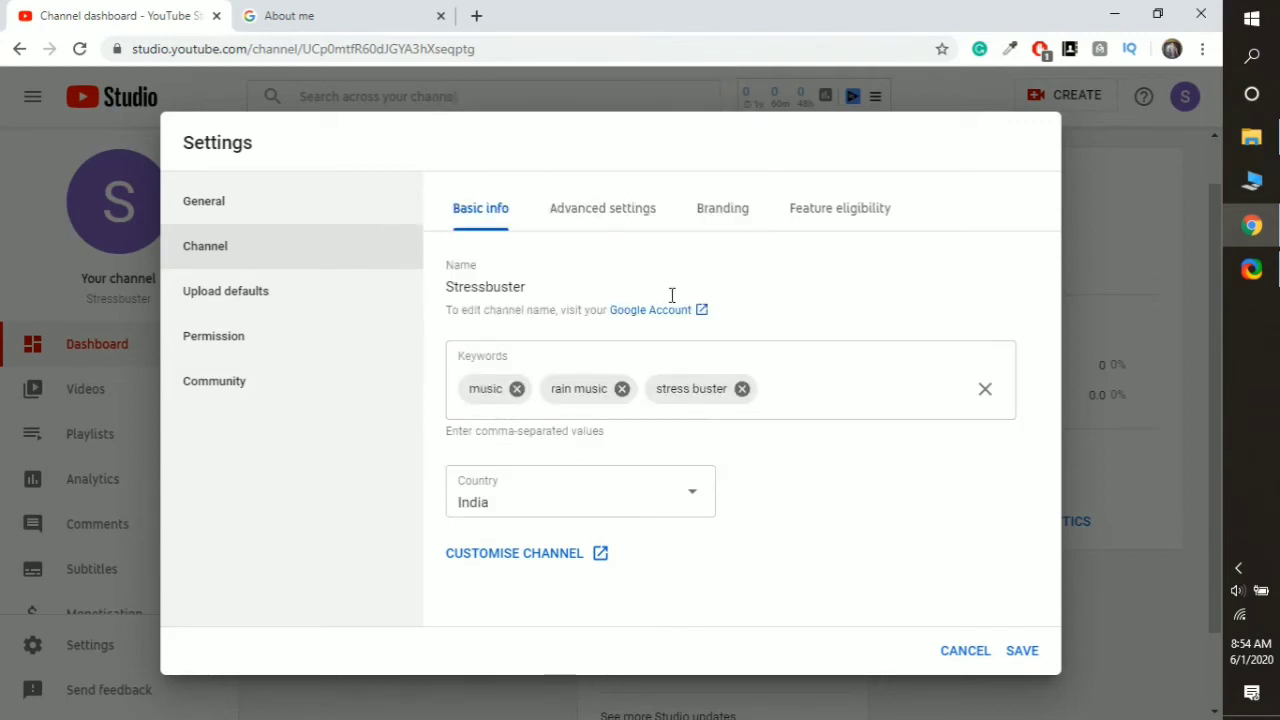
{"action": "left_click", "coordinate": [610, 214]}
- In Advanced settings, mark the channel not Made for Kids and hide the subscriber count
{"action": "scroll", "coordinate": [510, 444], "scroll_direction": "down", "scroll_amount": 1}
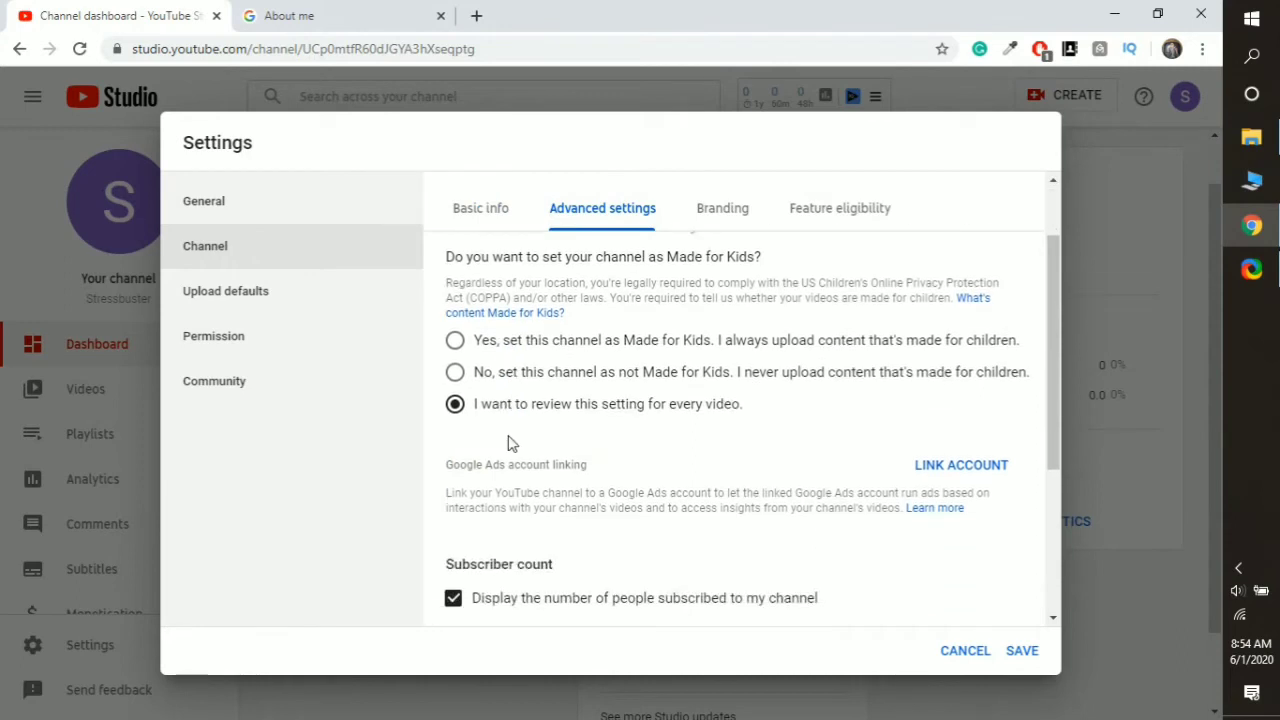
{"action": "left_click", "coordinate": [456, 373]}
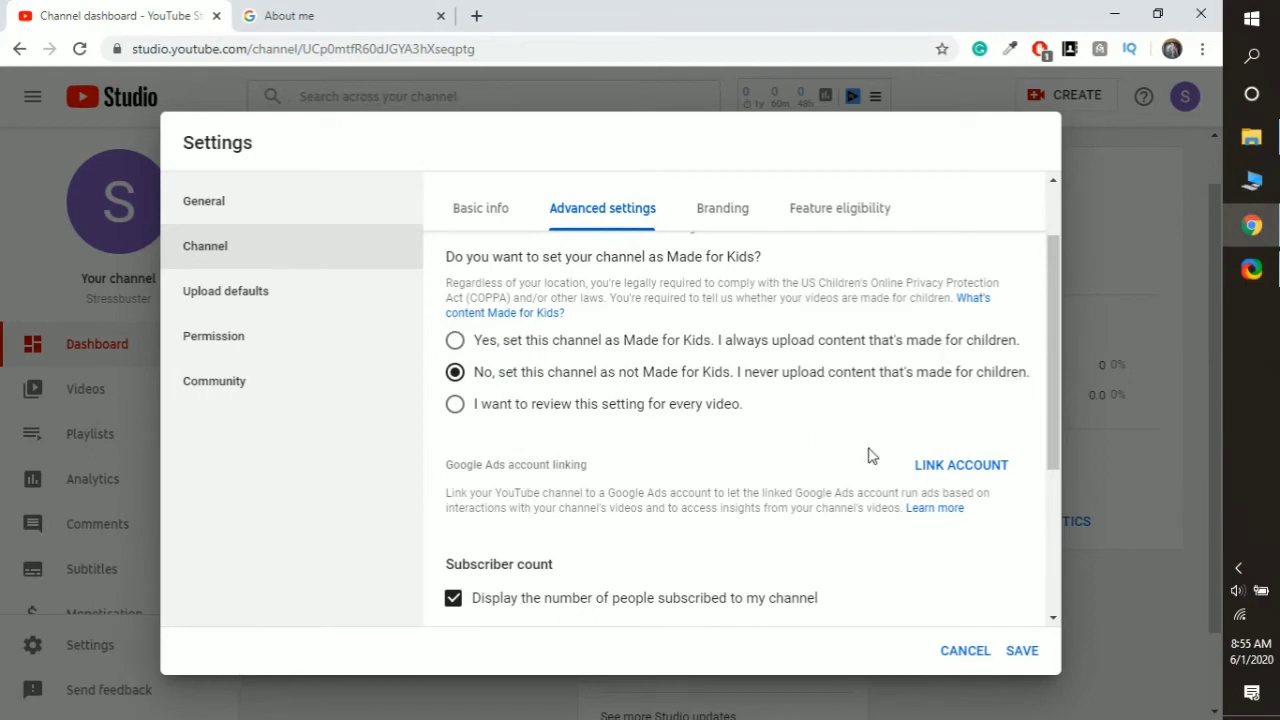
{"action": "scroll", "coordinate": [805, 472], "scroll_direction": "down", "scroll_amount": 1}
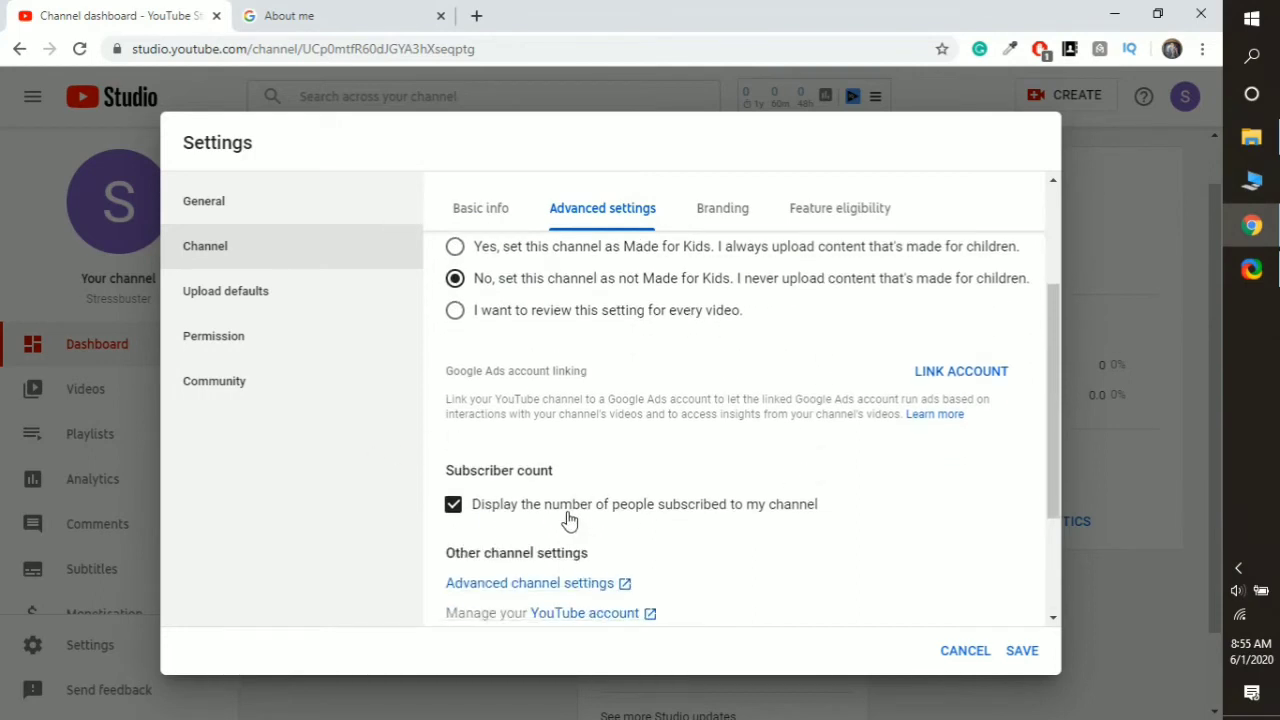
{"action": "scroll", "coordinate": [770, 530], "scroll_direction": "down", "scroll_amount": 1}
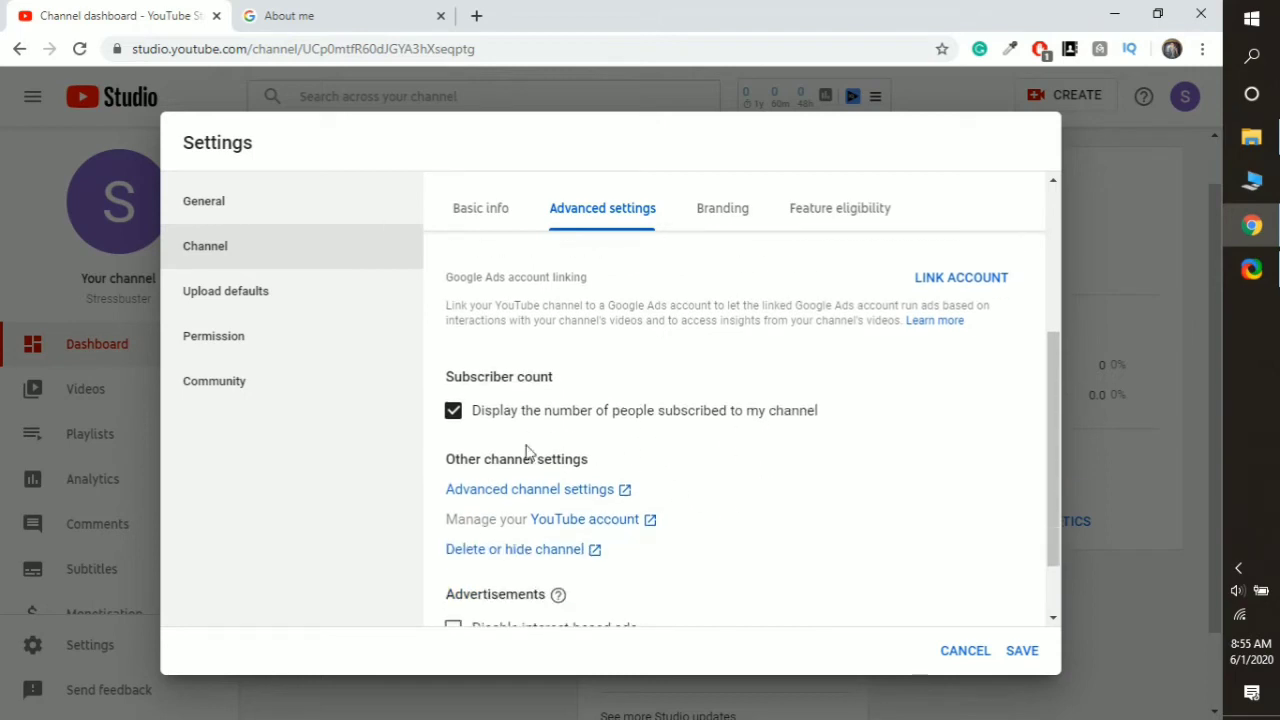
{"action": "left_click", "coordinate": [455, 413]}
{"action": "left_click", "coordinate": [455, 413]}
{"action": "left_click", "coordinate": [455, 413]}
- Bring up the Branding section with the video watermark upload
{"action": "scroll", "coordinate": [709, 463], "scroll_direction": "down", "scroll_amount": 1}
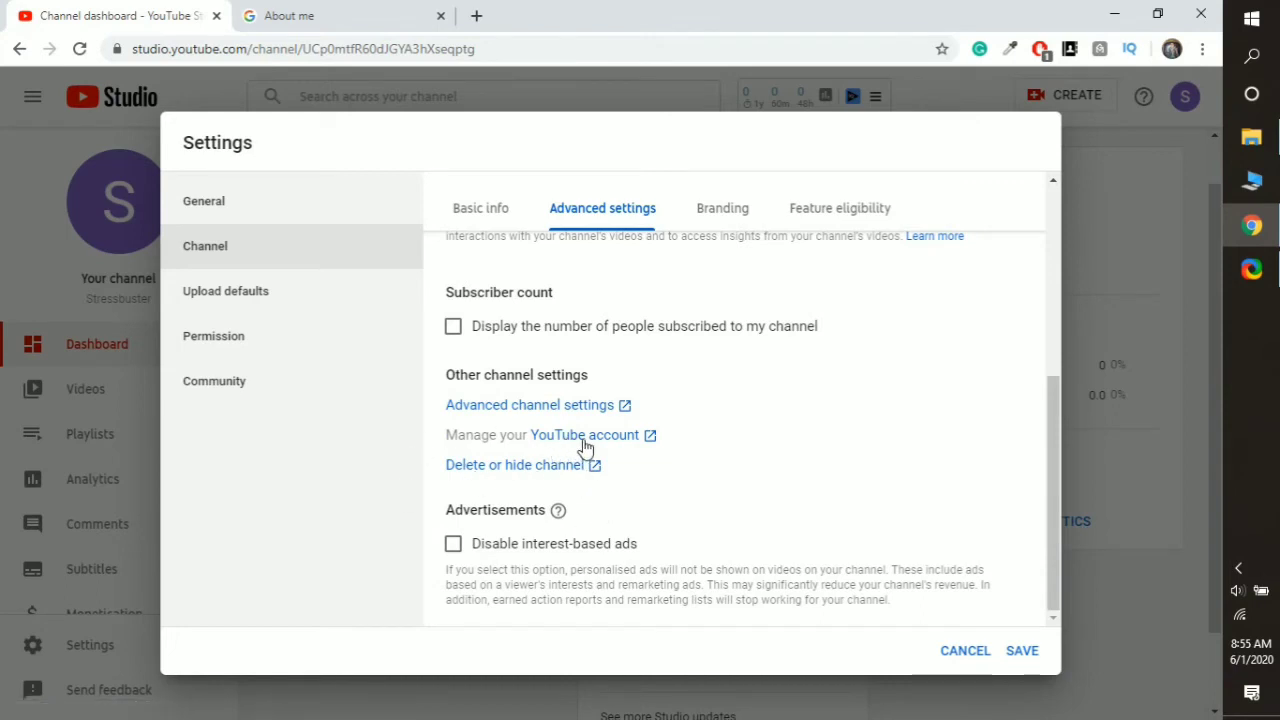
{"action": "scroll", "coordinate": [812, 373], "scroll_direction": "up", "scroll_amount": 10}
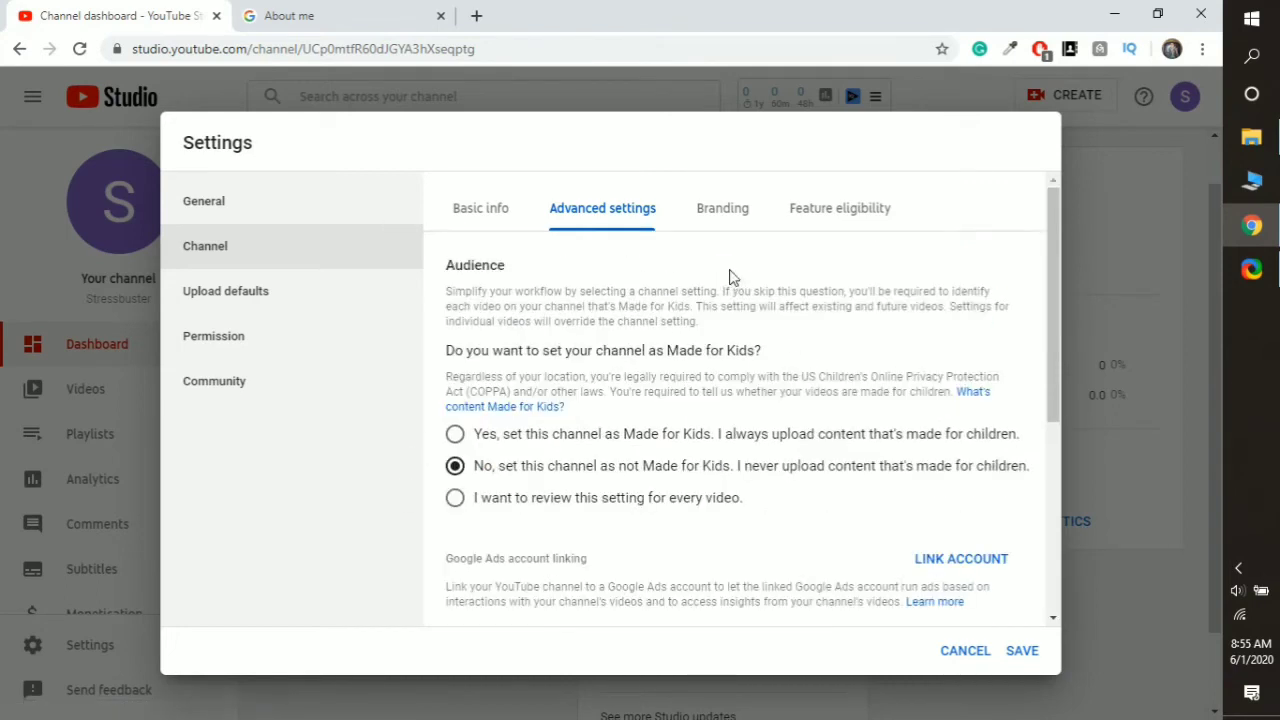
{"action": "left_click", "coordinate": [712, 214]}
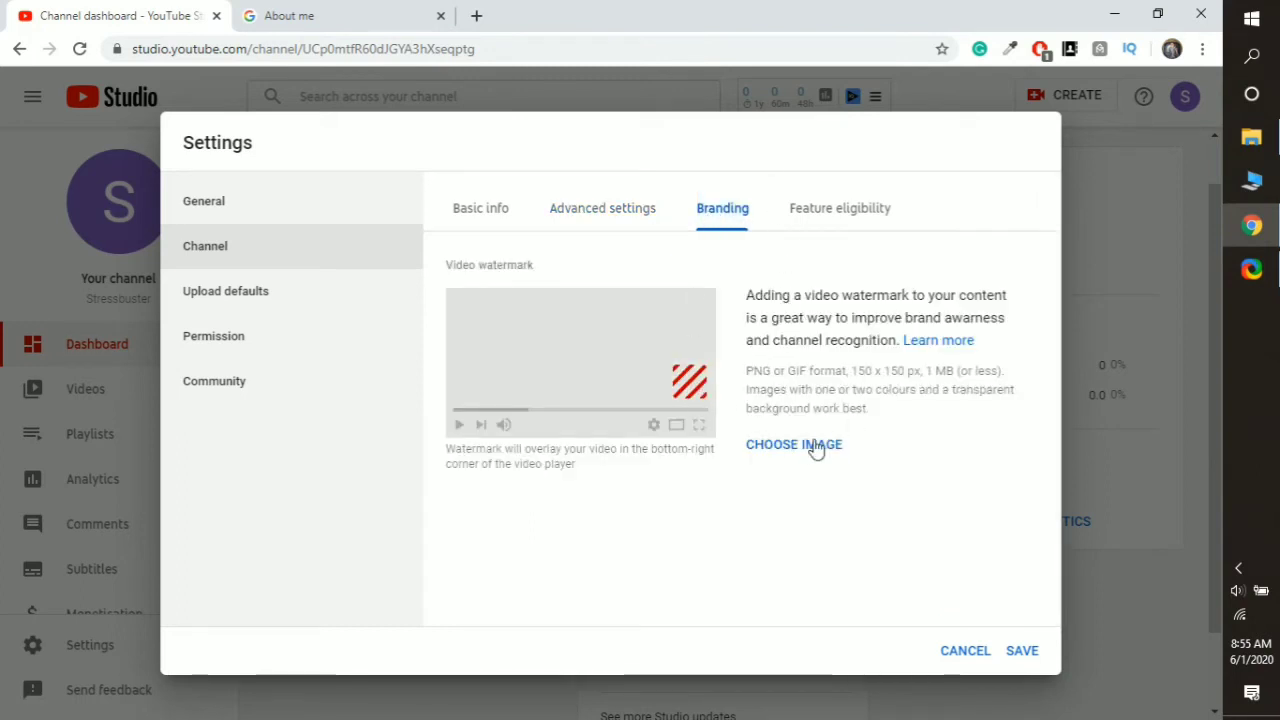
- Look over Feature eligibility and Branding, then save the channel settings from Advanced settings
{"action": "left_click", "coordinate": [847, 213]}
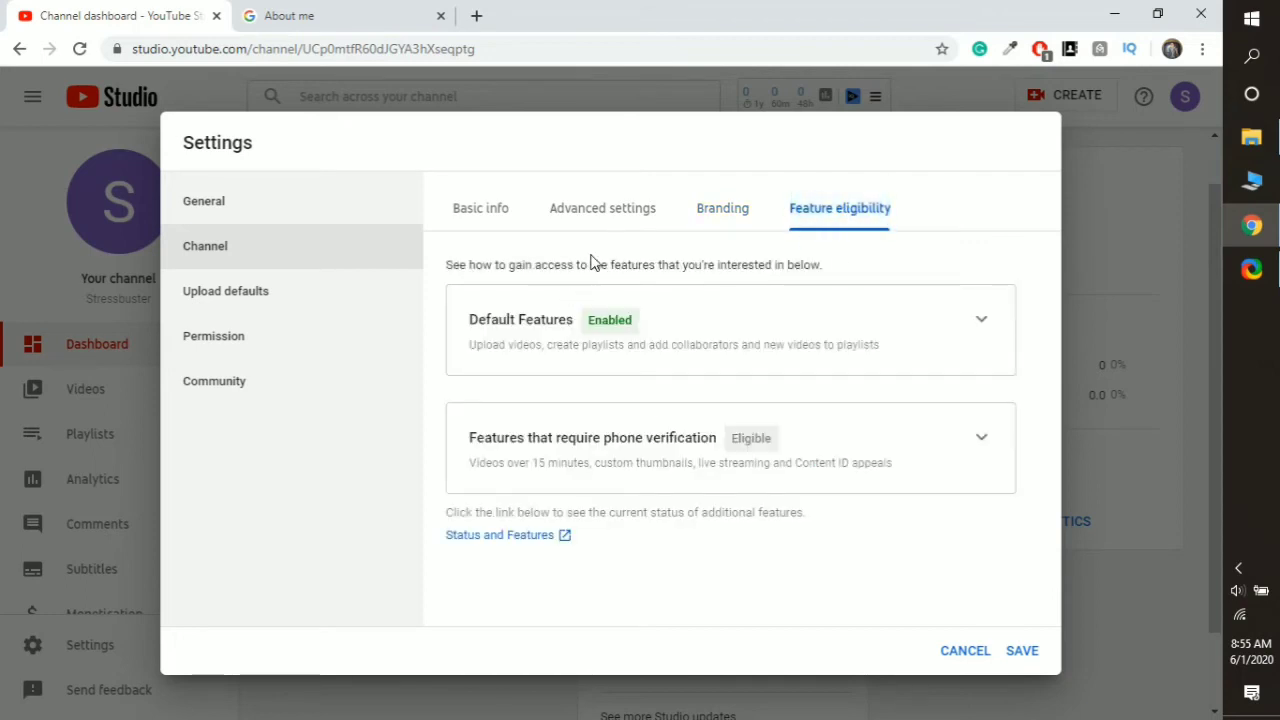
{"action": "left_click", "coordinate": [718, 210]}
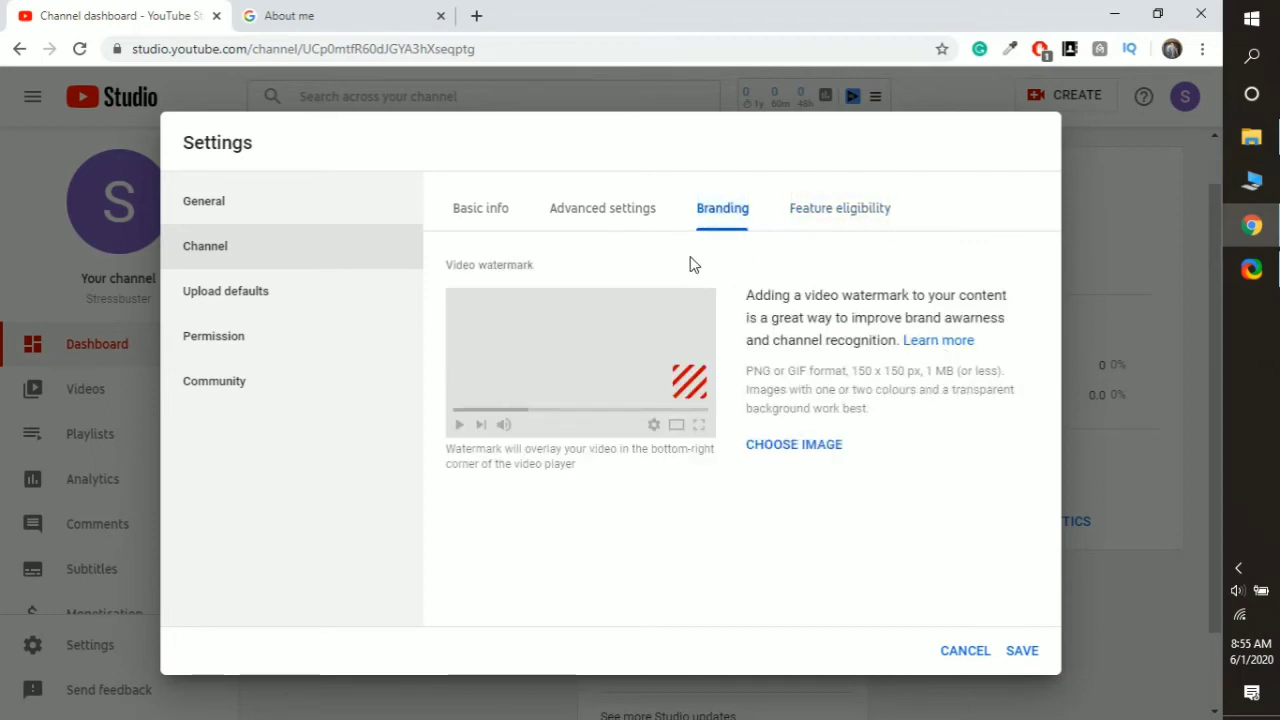
{"action": "left_click", "coordinate": [630, 211]}
{"action": "scroll", "coordinate": [923, 503], "scroll_direction": "down", "scroll_amount": 2}
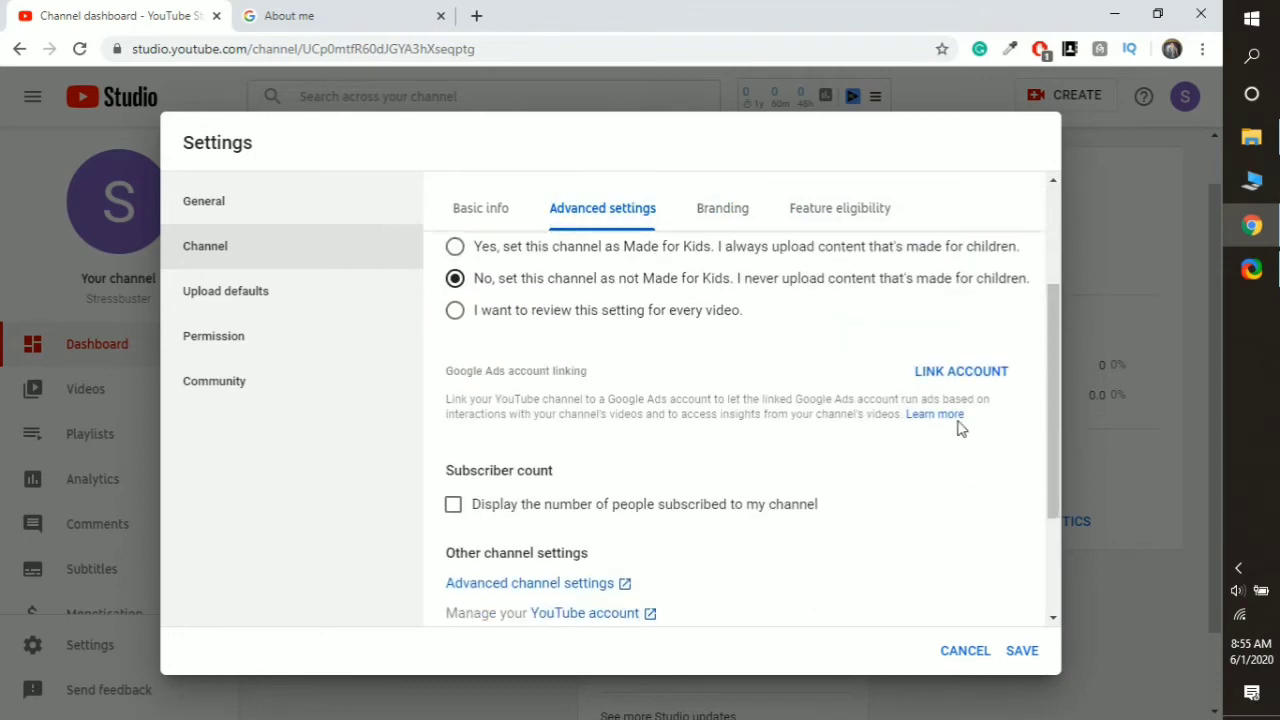
{"action": "left_click", "coordinate": [1022, 651]}
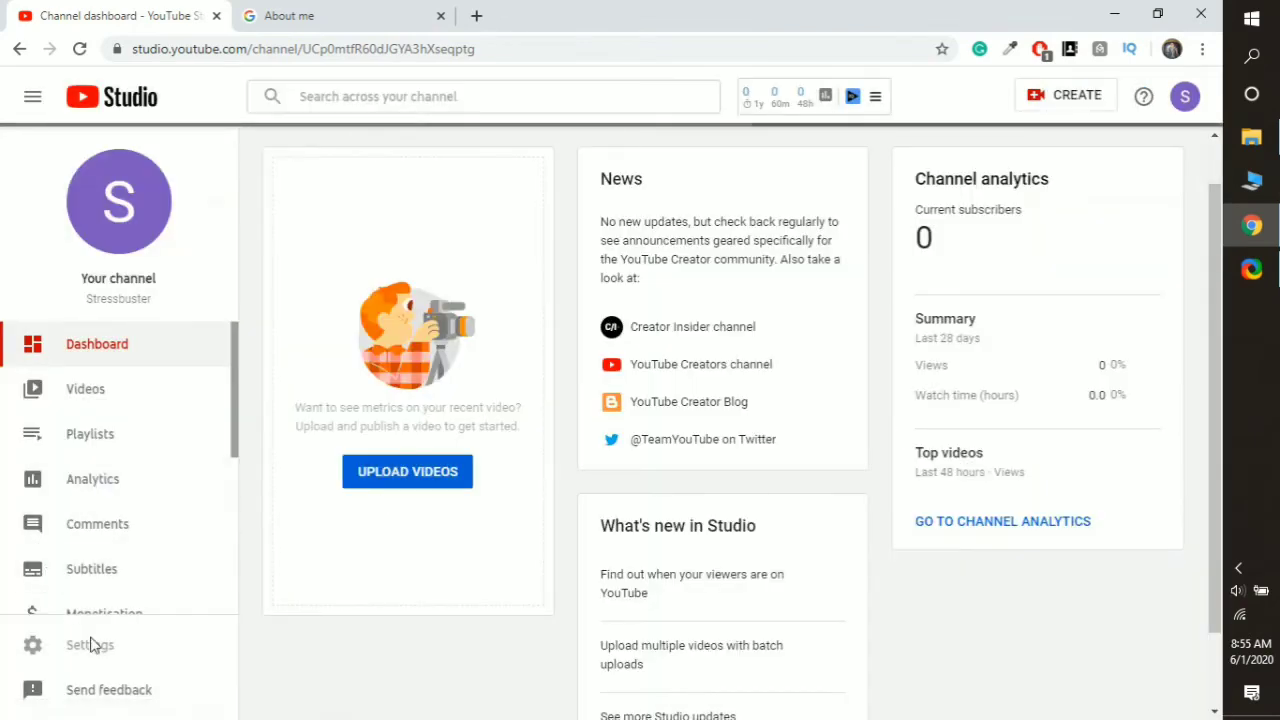
- Reopen Settings > Channel and check the saved Basic info and Advanced settings values
{"action": "scroll", "coordinate": [109, 620], "scroll_direction": "down", "scroll_amount": 2}
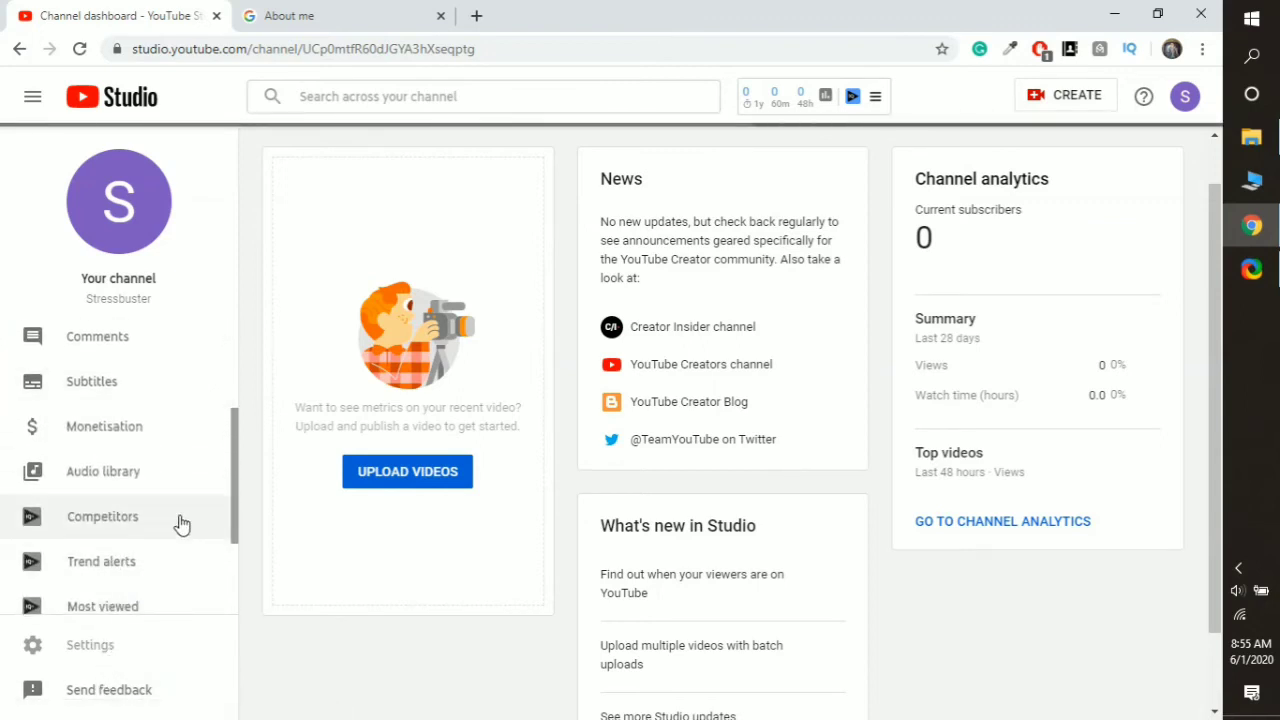
{"action": "scroll", "coordinate": [110, 580], "scroll_direction": "down", "scroll_amount": 1}
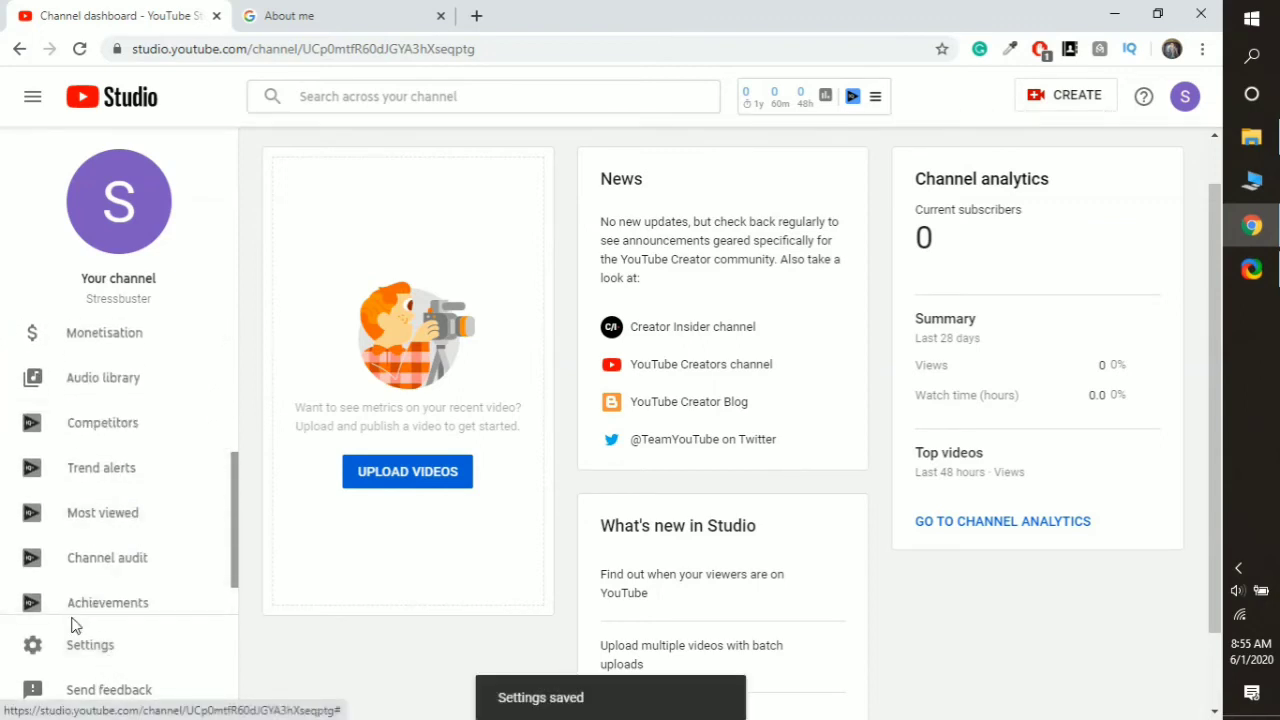
{"action": "left_click", "coordinate": [86, 660]}
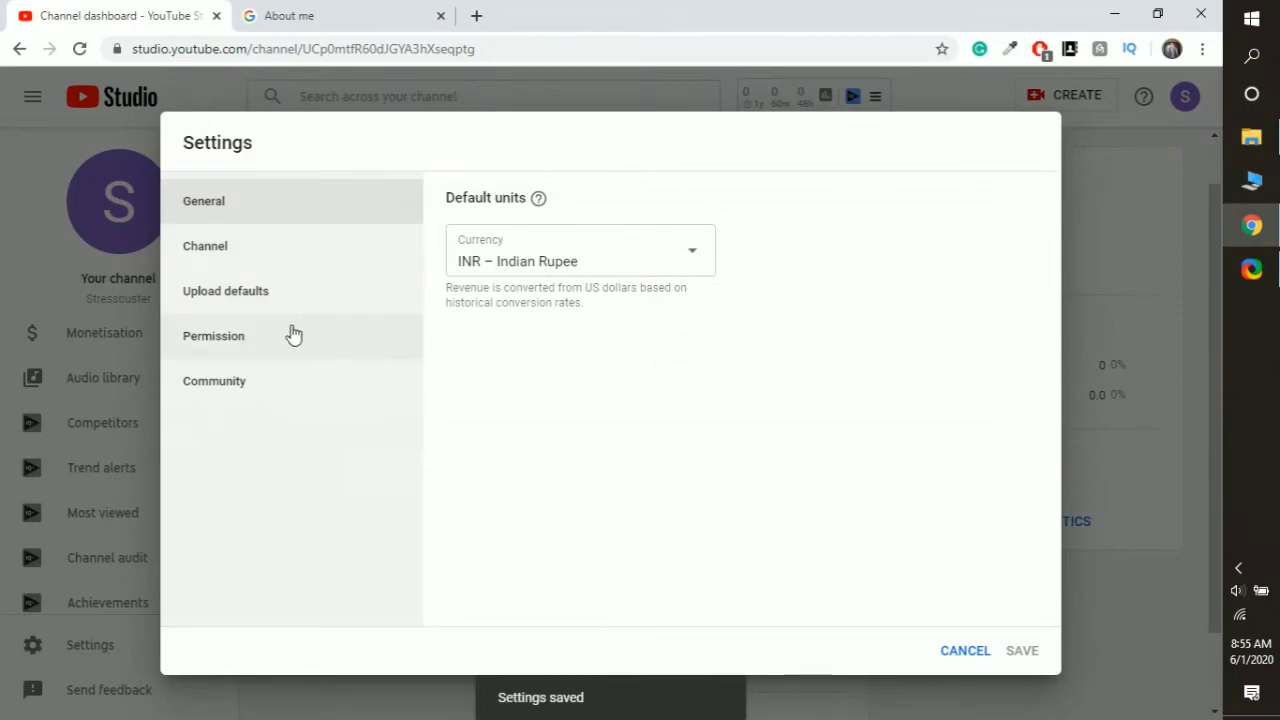
{"action": "left_click", "coordinate": [255, 254]}
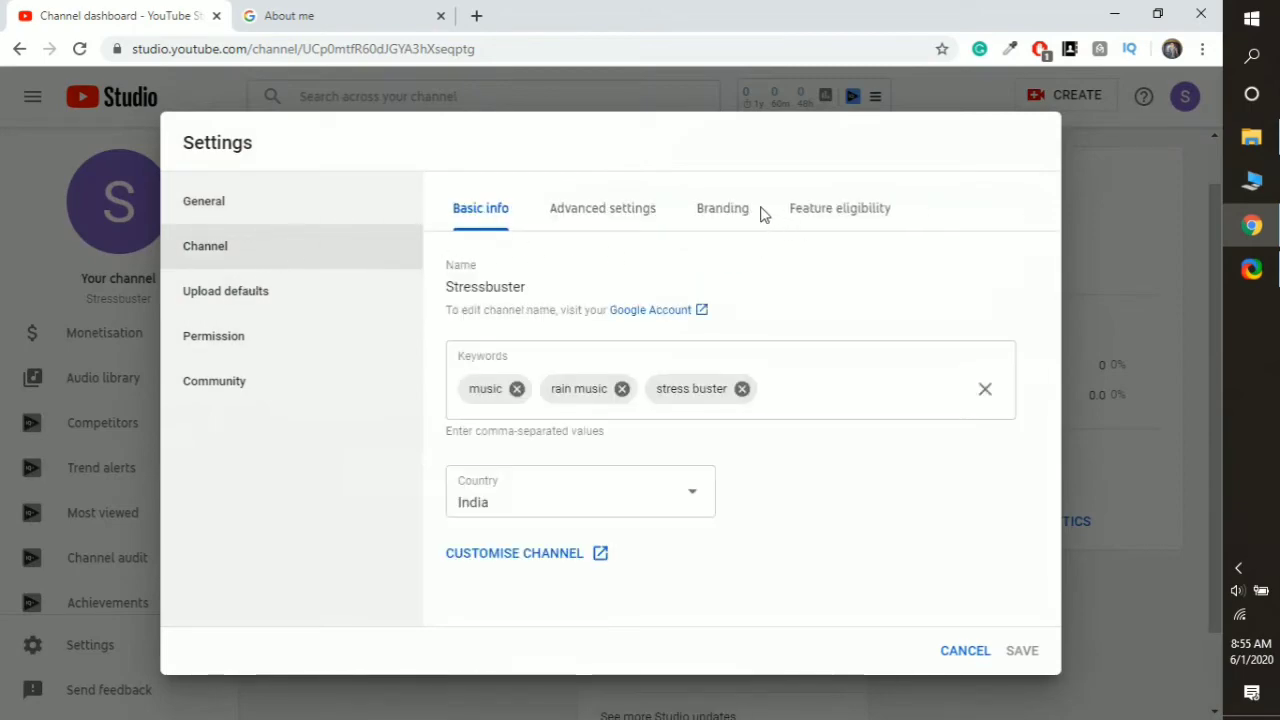
{"action": "left_click", "coordinate": [609, 217]}
{"action": "scroll", "coordinate": [788, 308], "scroll_direction": "down", "scroll_amount": 5}
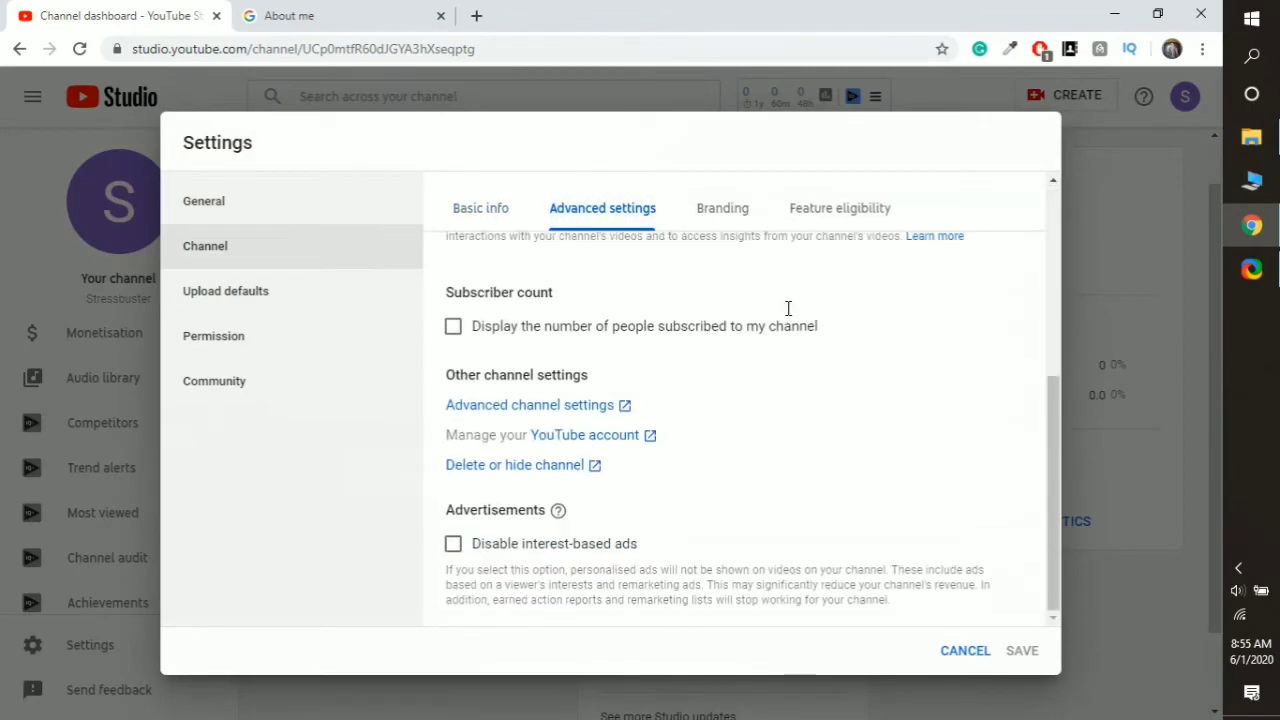
{"action": "scroll", "coordinate": [788, 308], "scroll_direction": "up", "scroll_amount": 3}
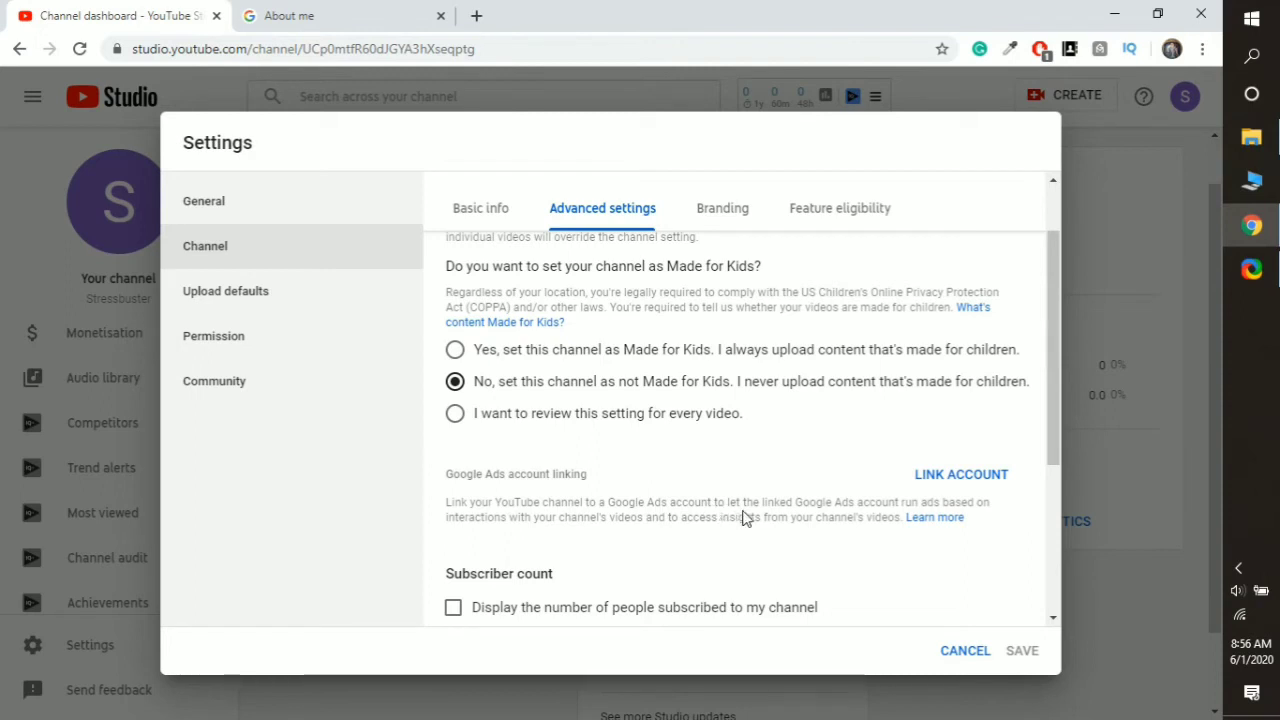
- Start a Google Ads account link and select its customer ID and link name fields
{"action": "left_click", "coordinate": [962, 477]}
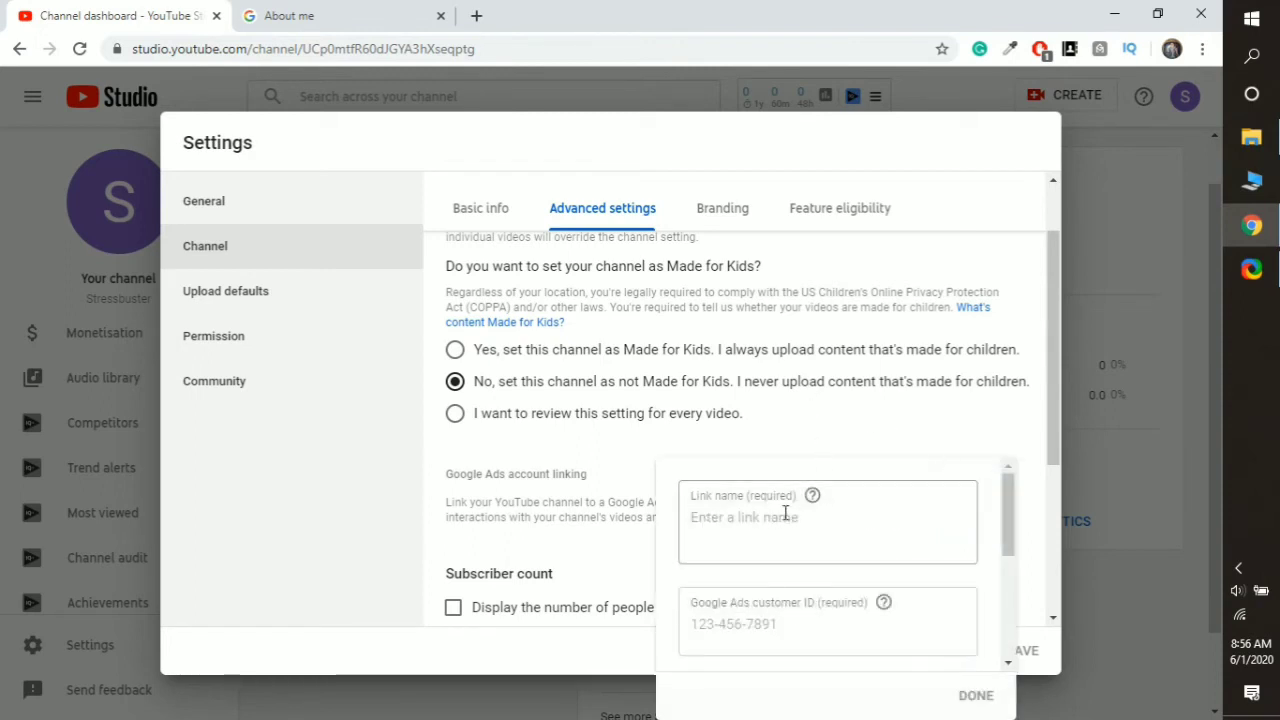
{"action": "scroll", "coordinate": [785, 512], "scroll_direction": "down", "scroll_amount": 1}
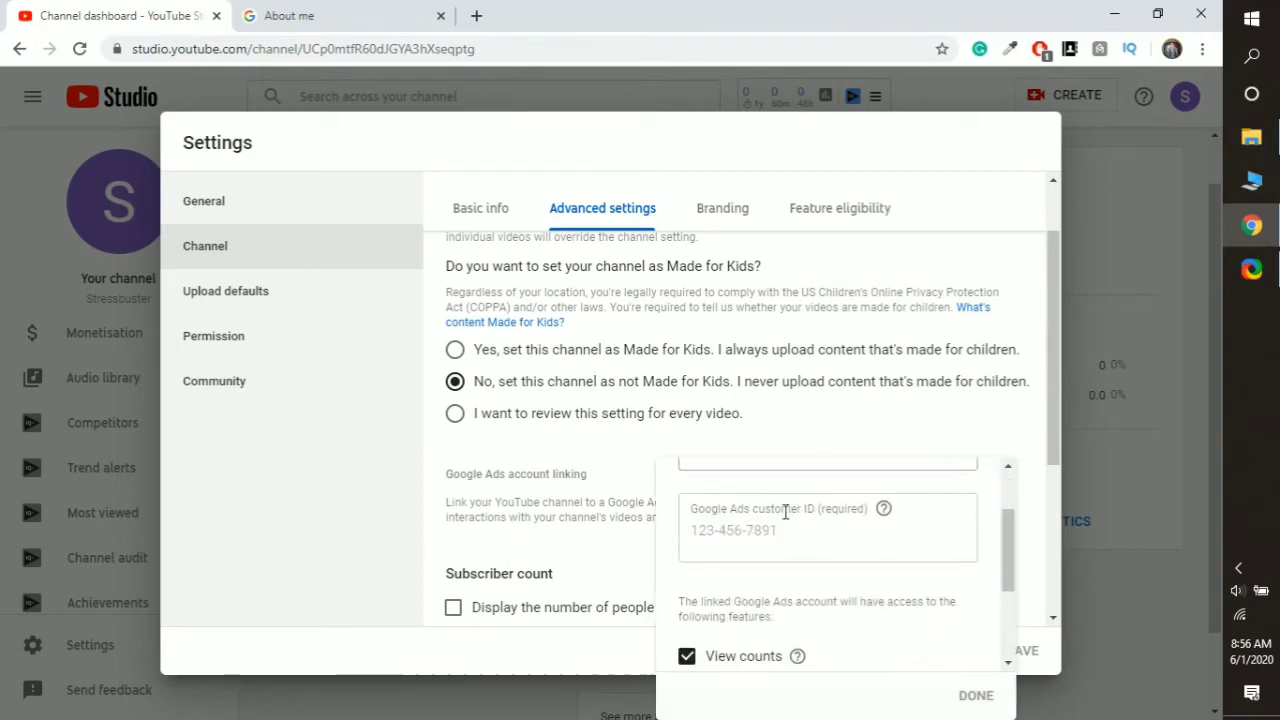
{"action": "left_click", "coordinate": [876, 530]}
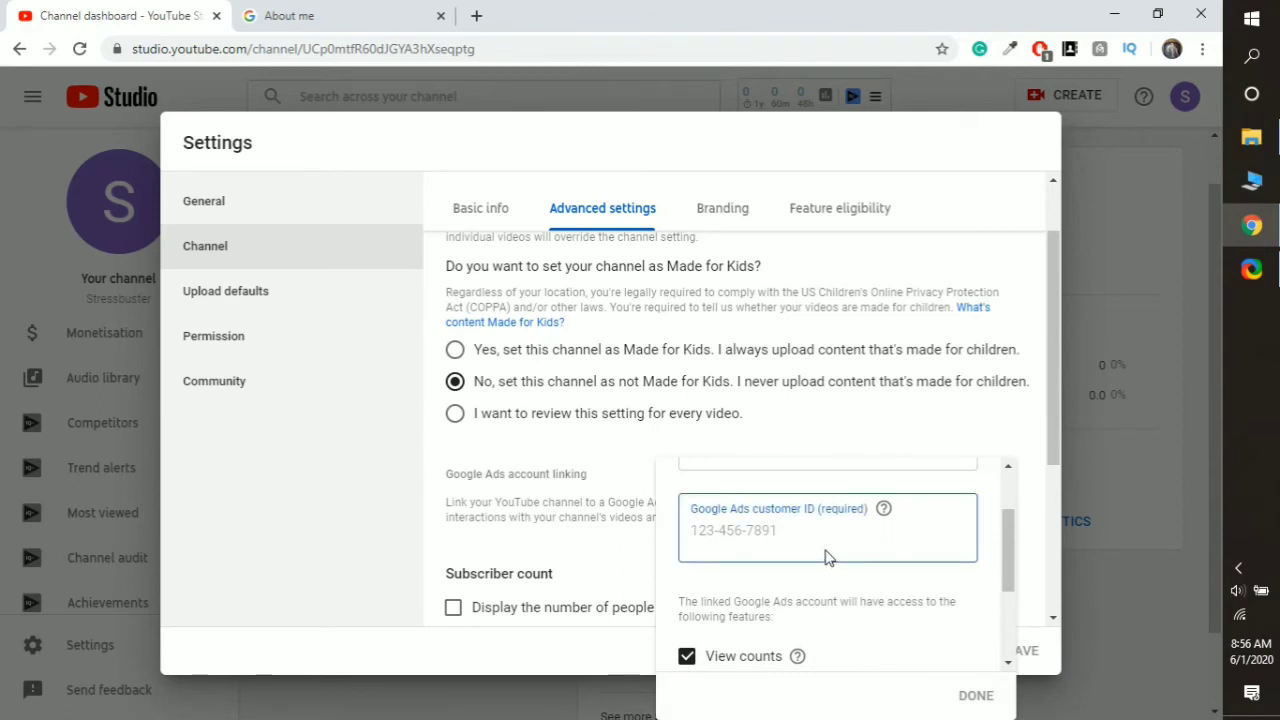
{"action": "scroll", "coordinate": [826, 557], "scroll_direction": "down", "scroll_amount": 1}
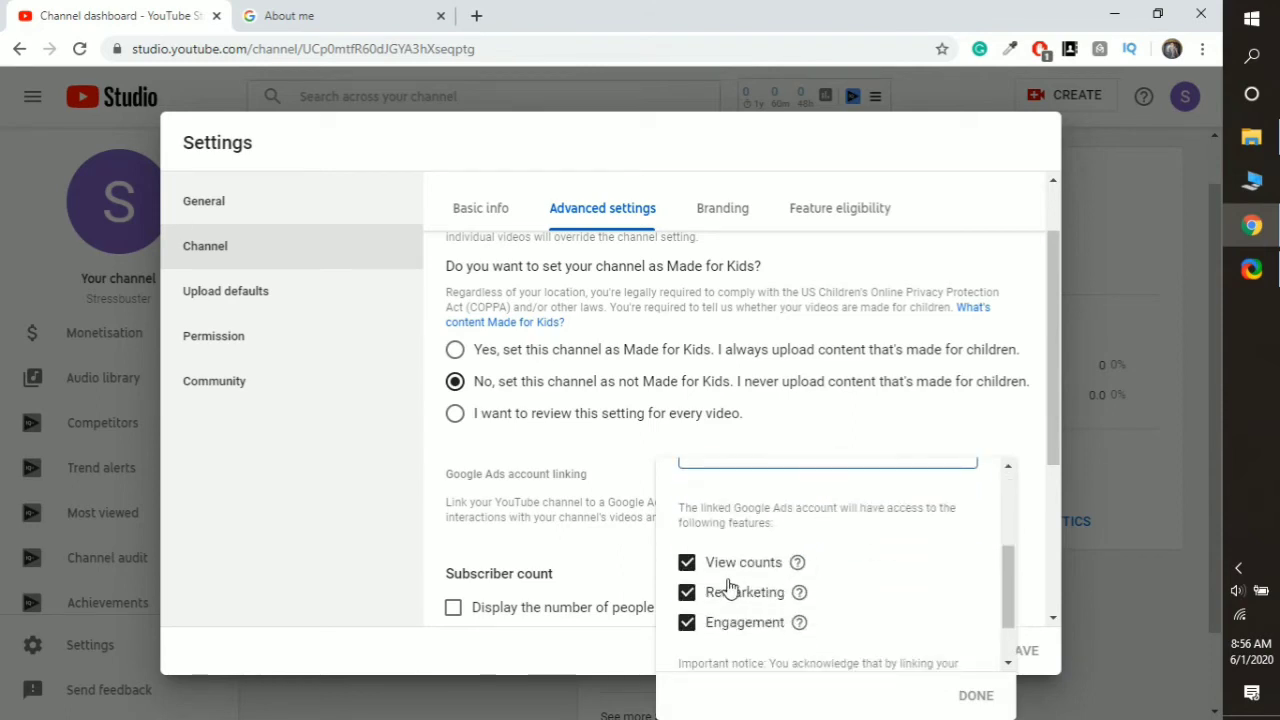
{"action": "scroll", "coordinate": [737, 546], "scroll_direction": "up", "scroll_amount": 2}
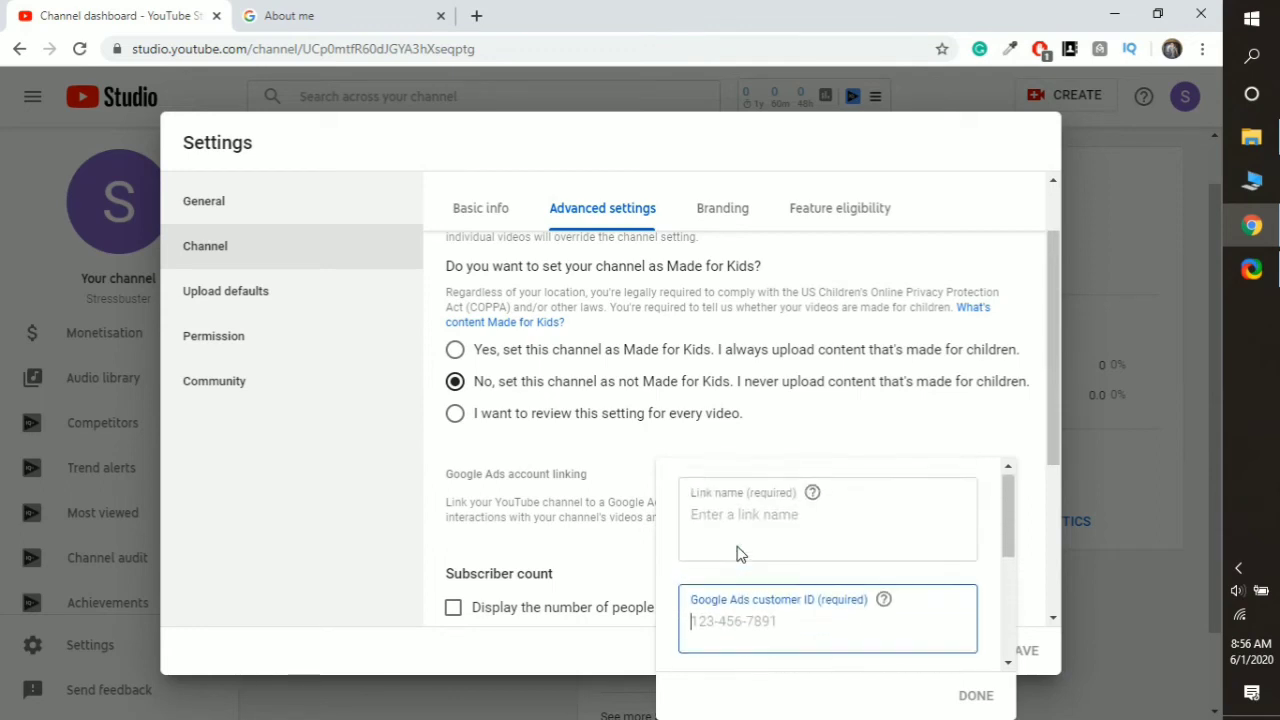
{"action": "scroll", "coordinate": [738, 550], "scroll_direction": "down", "scroll_amount": 2}
{"action": "scroll", "coordinate": [740, 553], "scroll_direction": "up", "scroll_amount": 2}
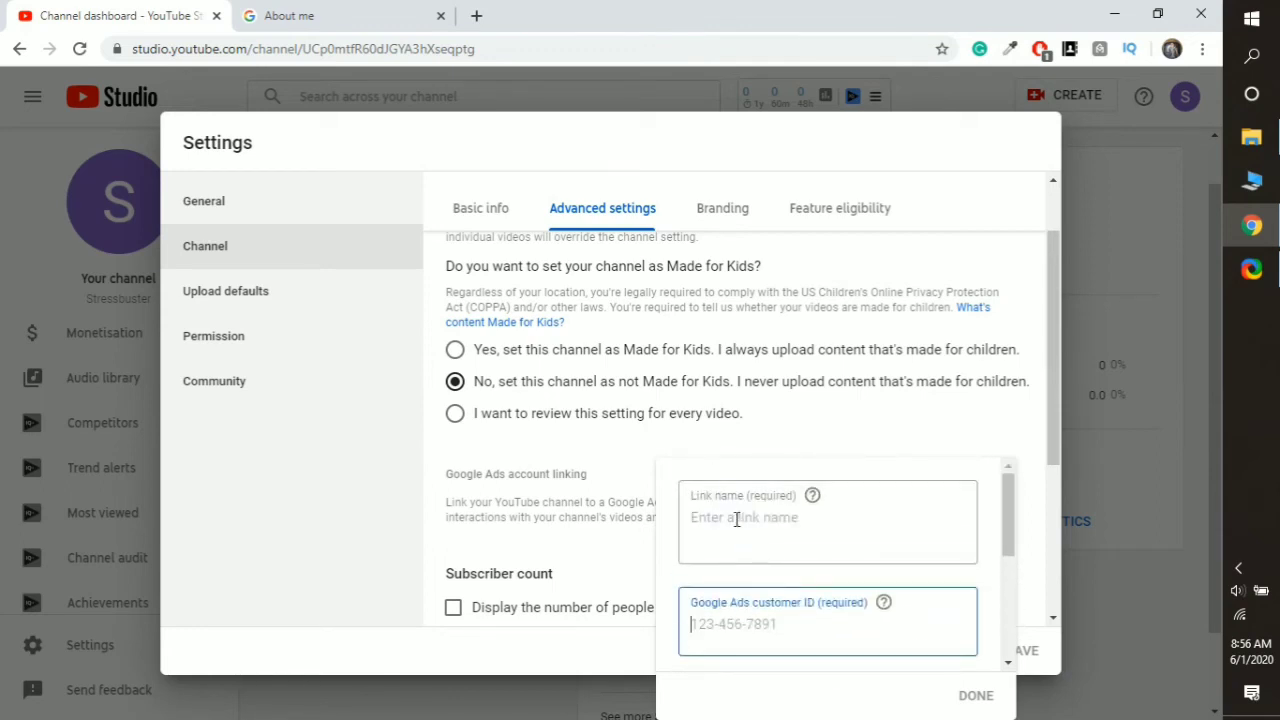
{"action": "left_click", "coordinate": [737, 518]}
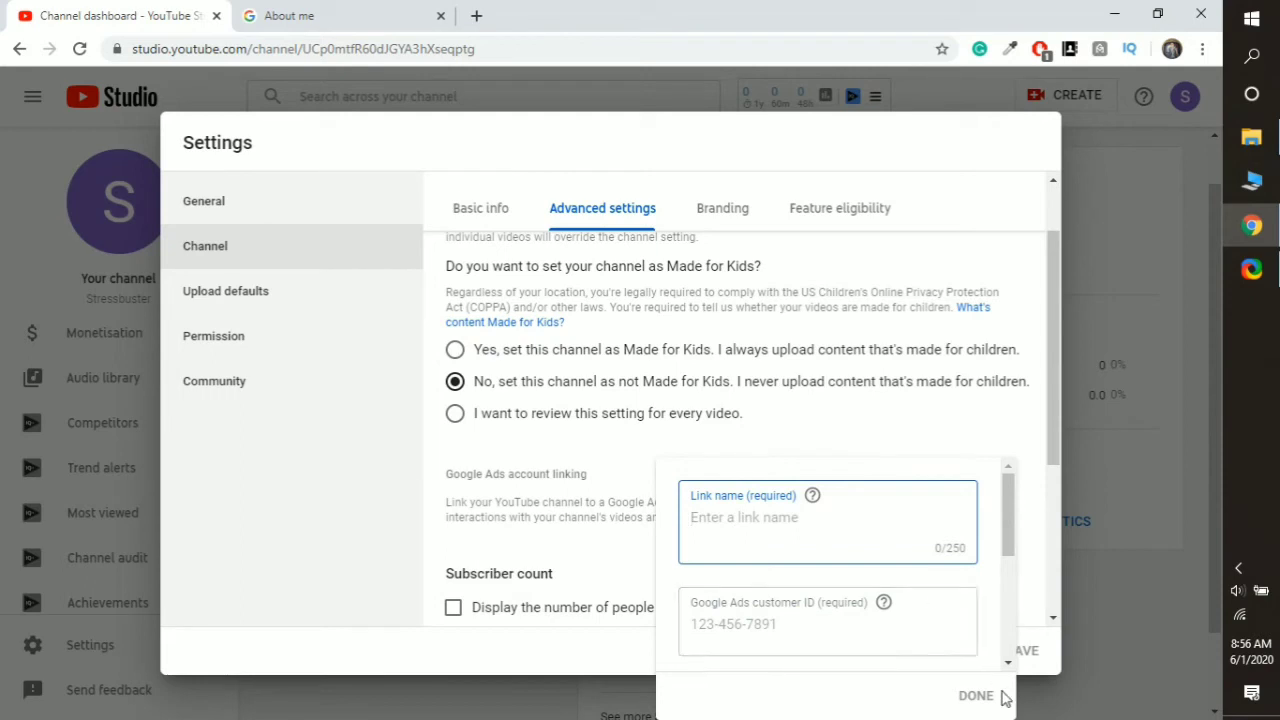
- Replace the About me tab with a new tab and go to youtube.com
{"action": "left_click", "coordinate": [395, 10]}
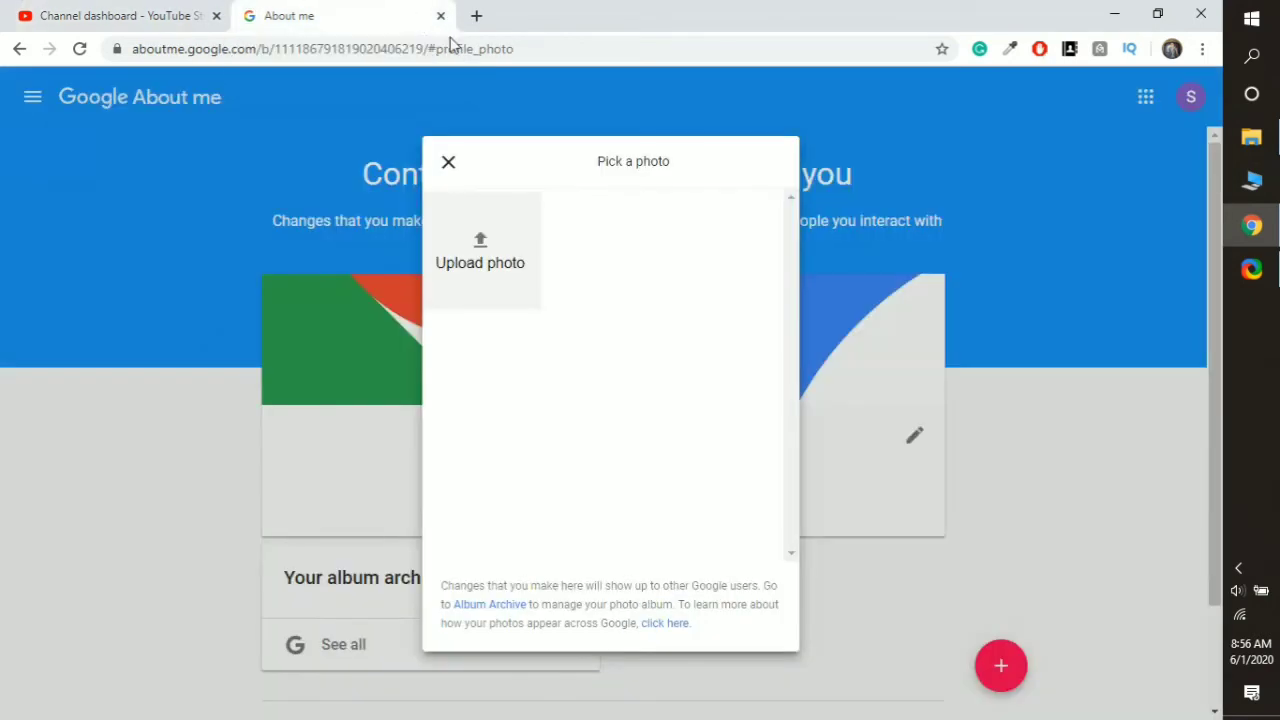
{"action": "left_click", "coordinate": [477, 17]}
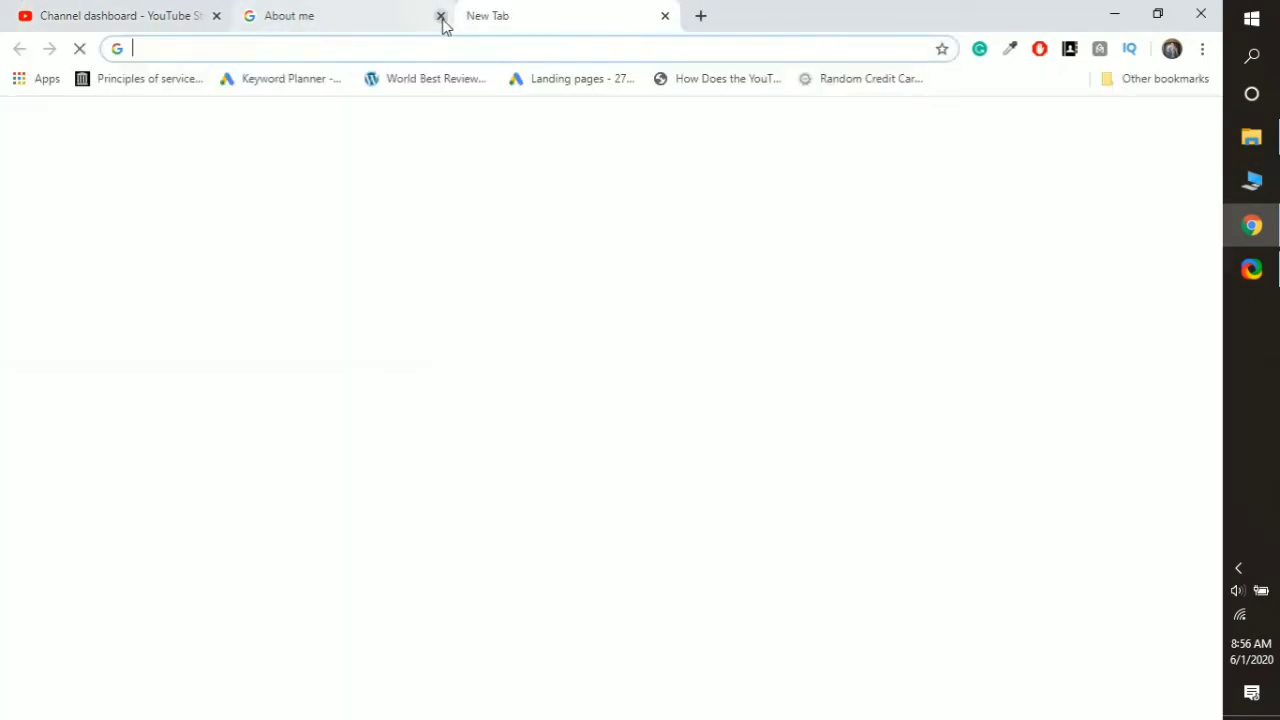
{"action": "left_click", "coordinate": [441, 17]}
{"action": "left_click", "coordinate": [540, 490]}
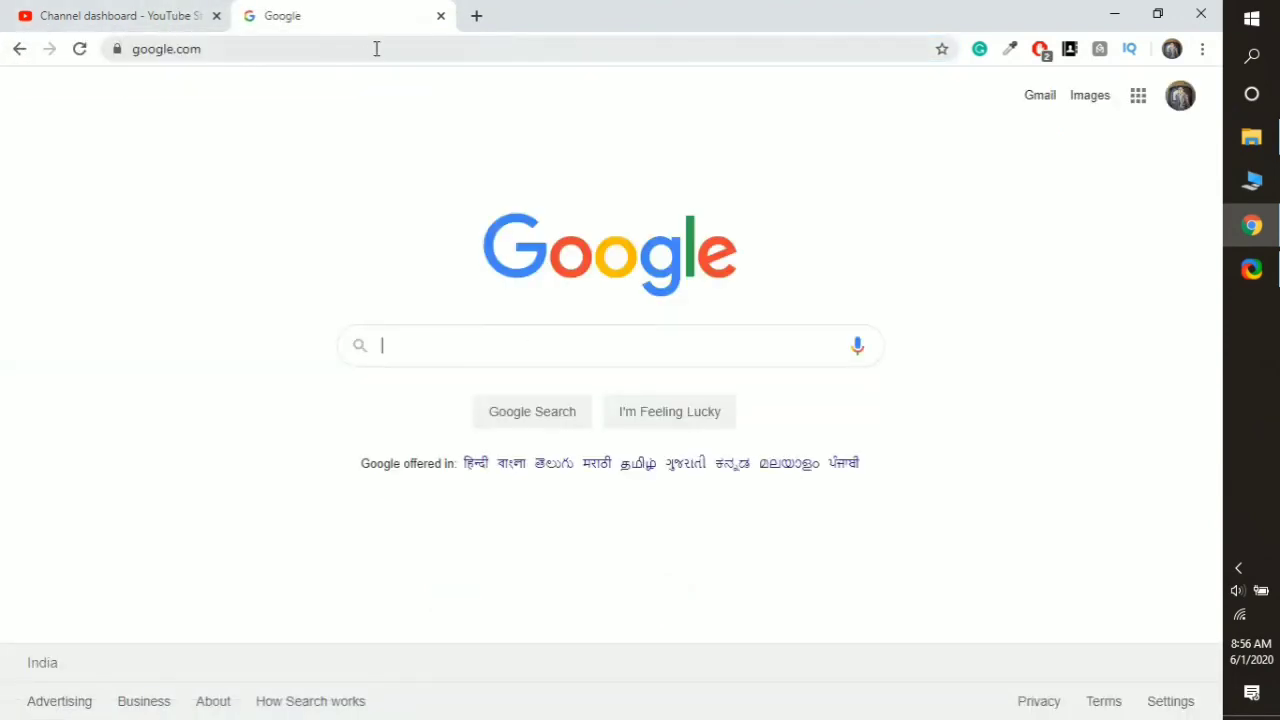
{"action": "left_click", "coordinate": [376, 48]}
{"action": "type", "text": "y"}
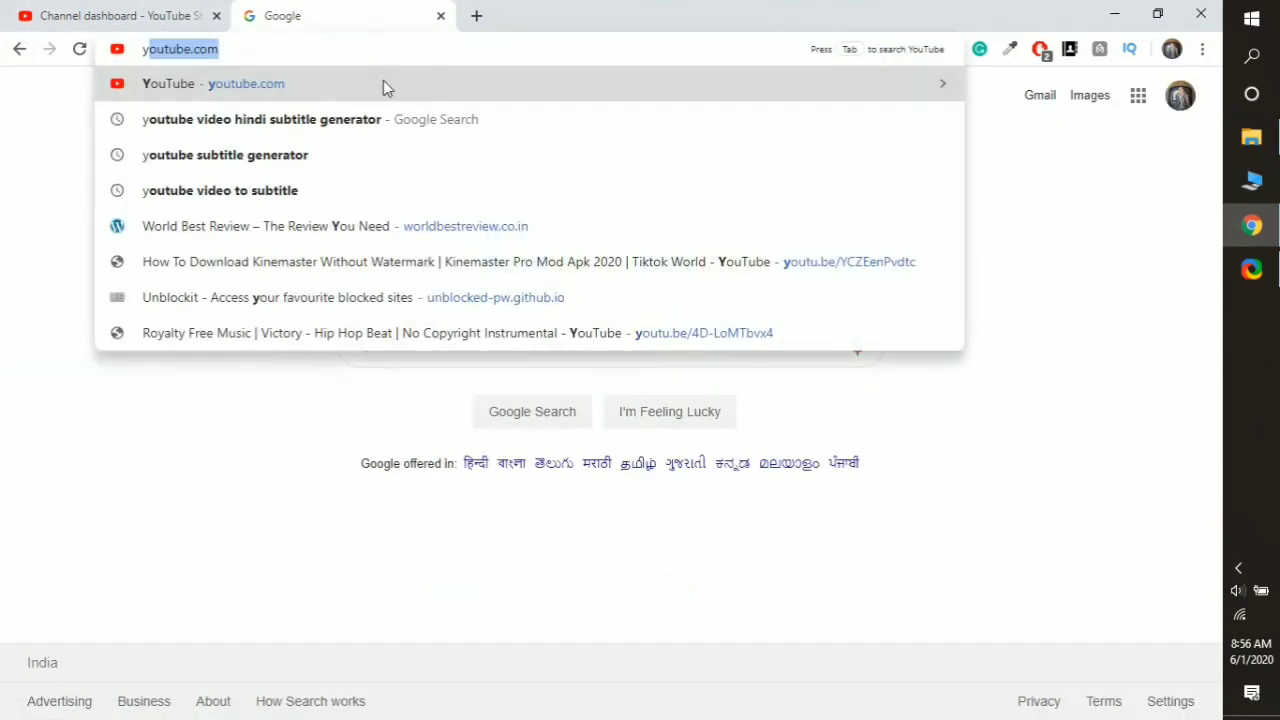
{"action": "left_click", "coordinate": [383, 82]}
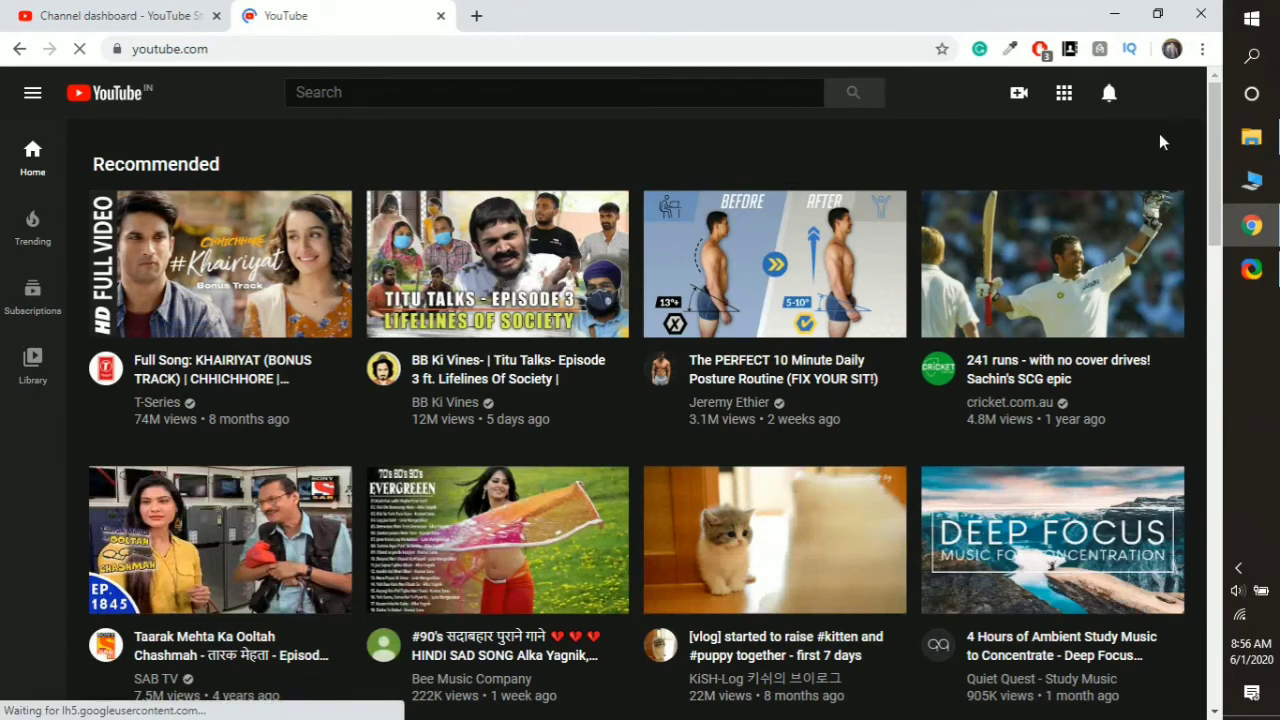
- Switch to the account with 727 subscribers and open its YouTube Studio dashboard
{"action": "left_click", "coordinate": [1156, 106]}
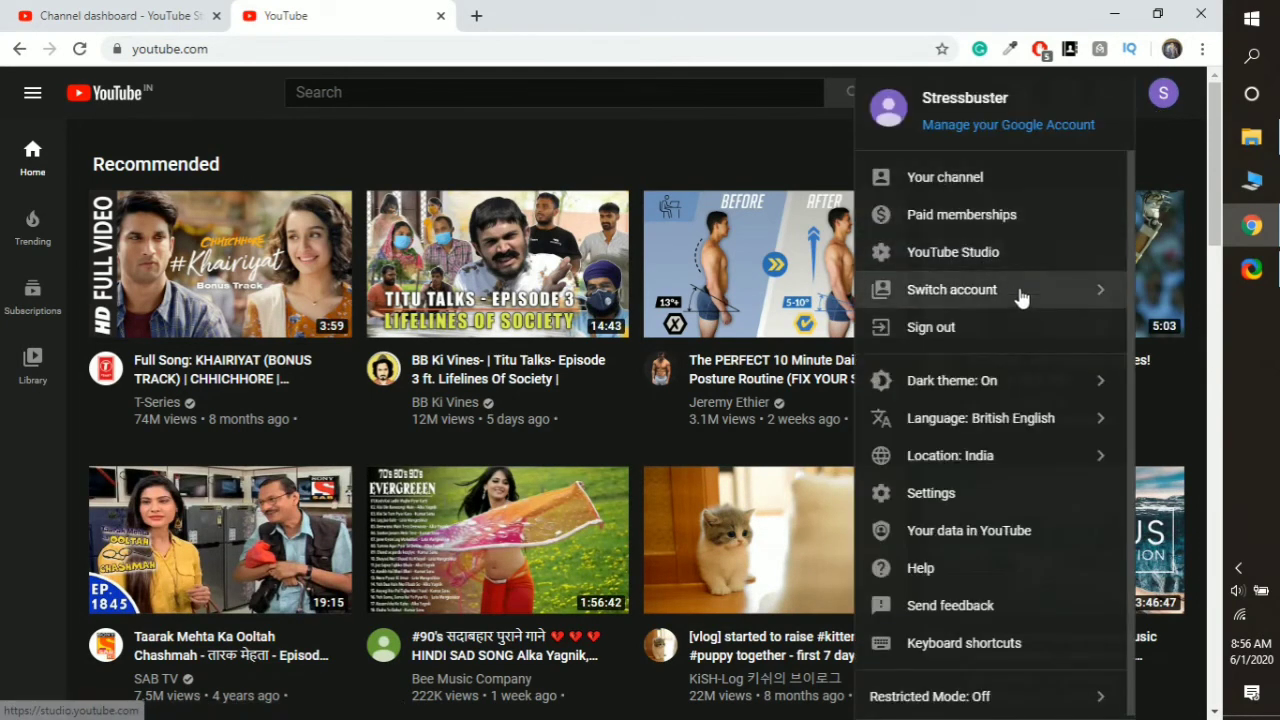
{"action": "left_click", "coordinate": [982, 304]}
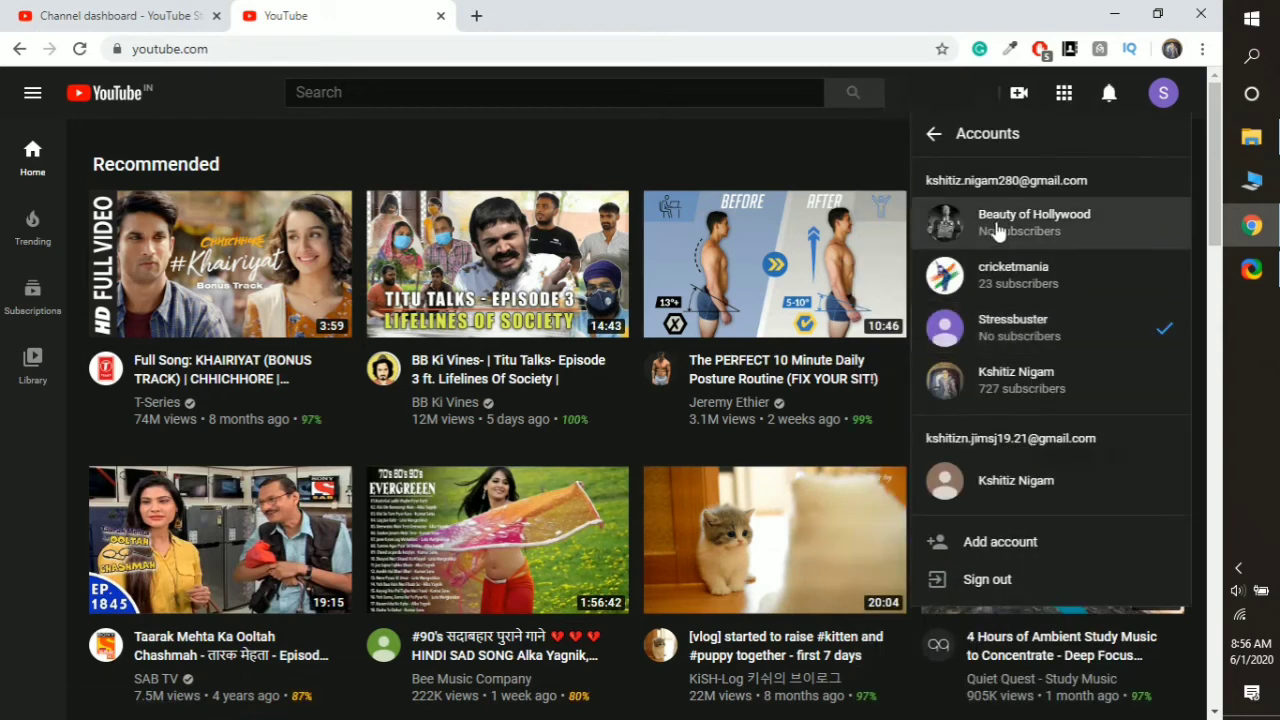
{"action": "left_click", "coordinate": [1048, 378]}
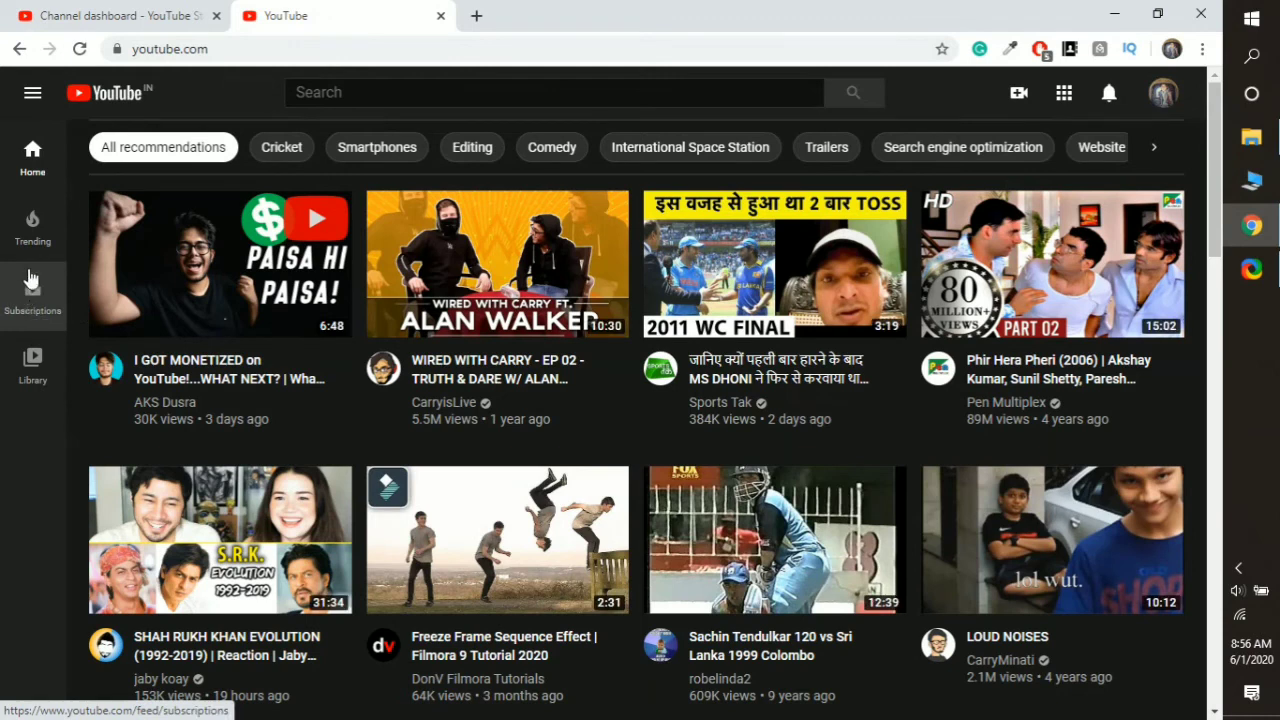
{"action": "left_click", "coordinate": [1160, 93]}
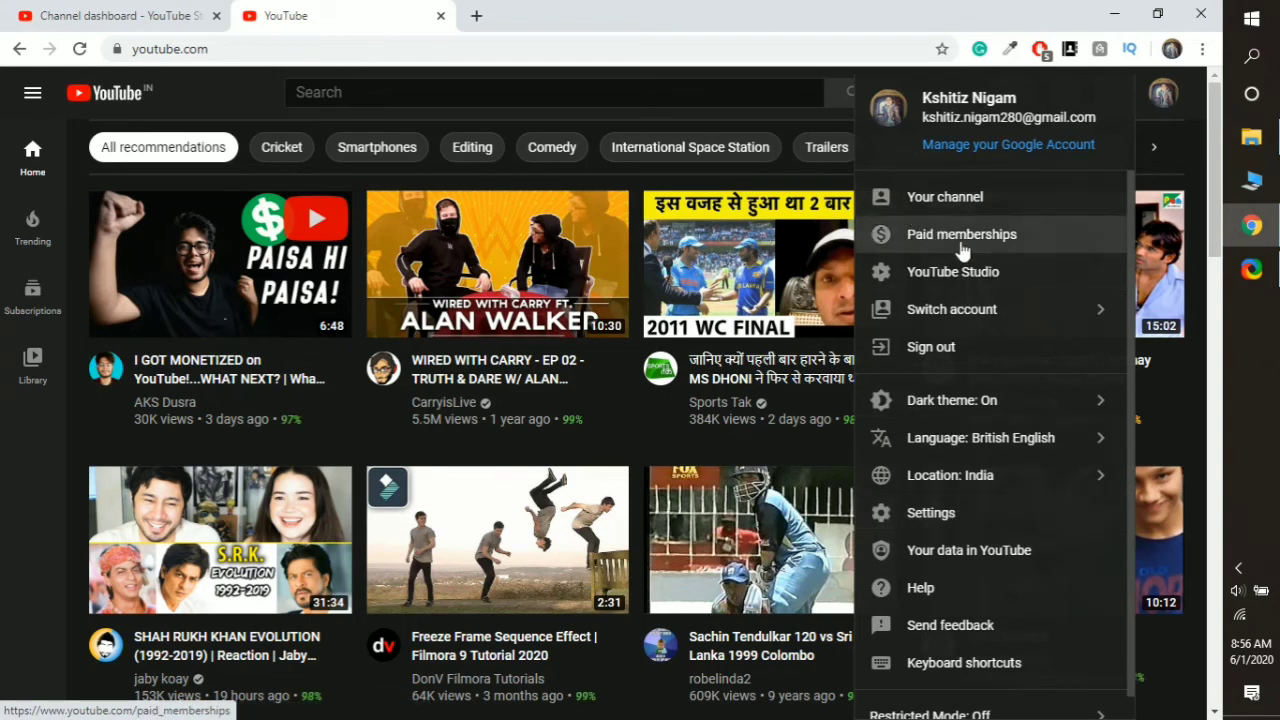
{"action": "key", "text": "Escape"}
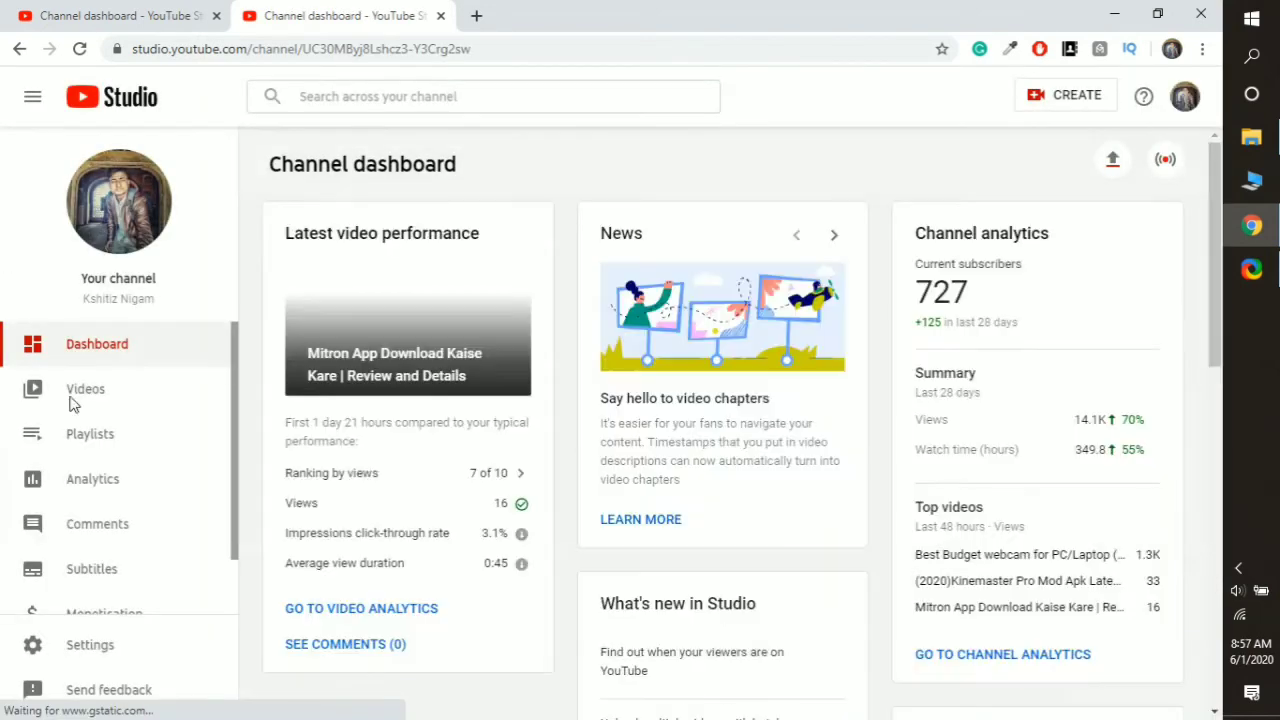
- Inspect this channel's linked Google Ads account in Advanced settings, then go back to the Stressbuster tab
{"action": "scroll", "coordinate": [80, 560], "scroll_direction": "down", "scroll_amount": 1}
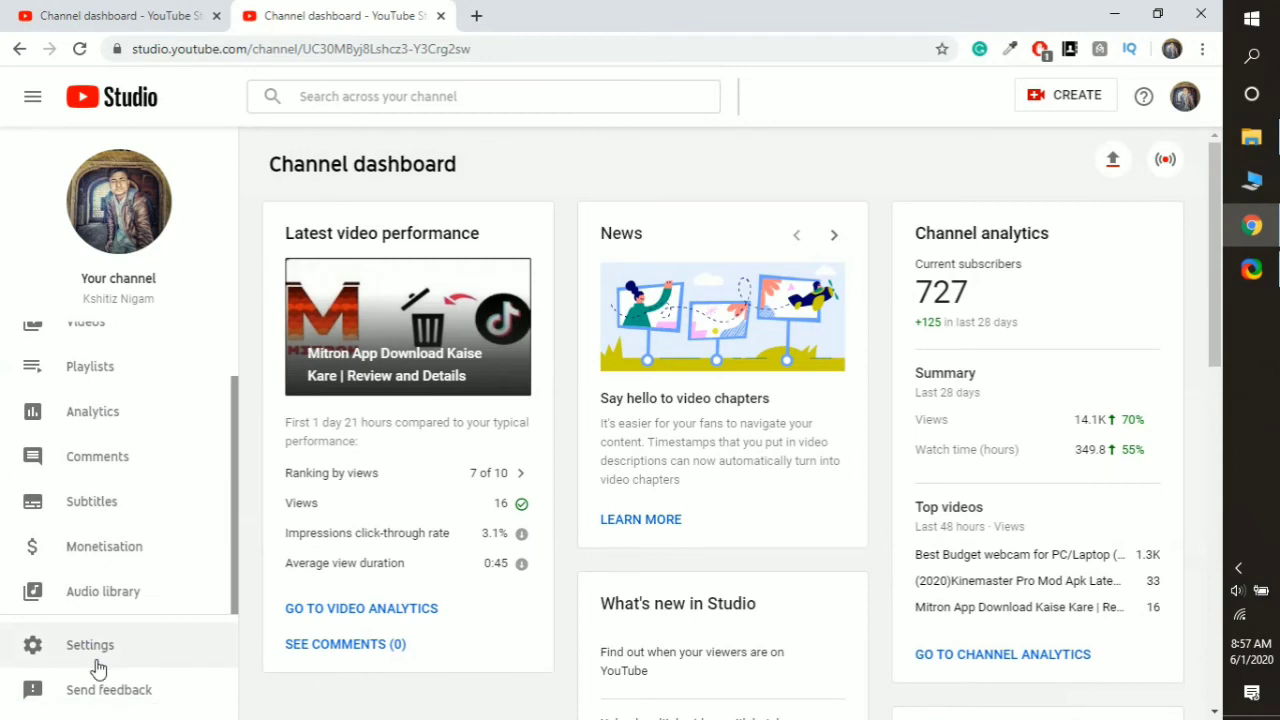
{"action": "left_click", "coordinate": [96, 658]}
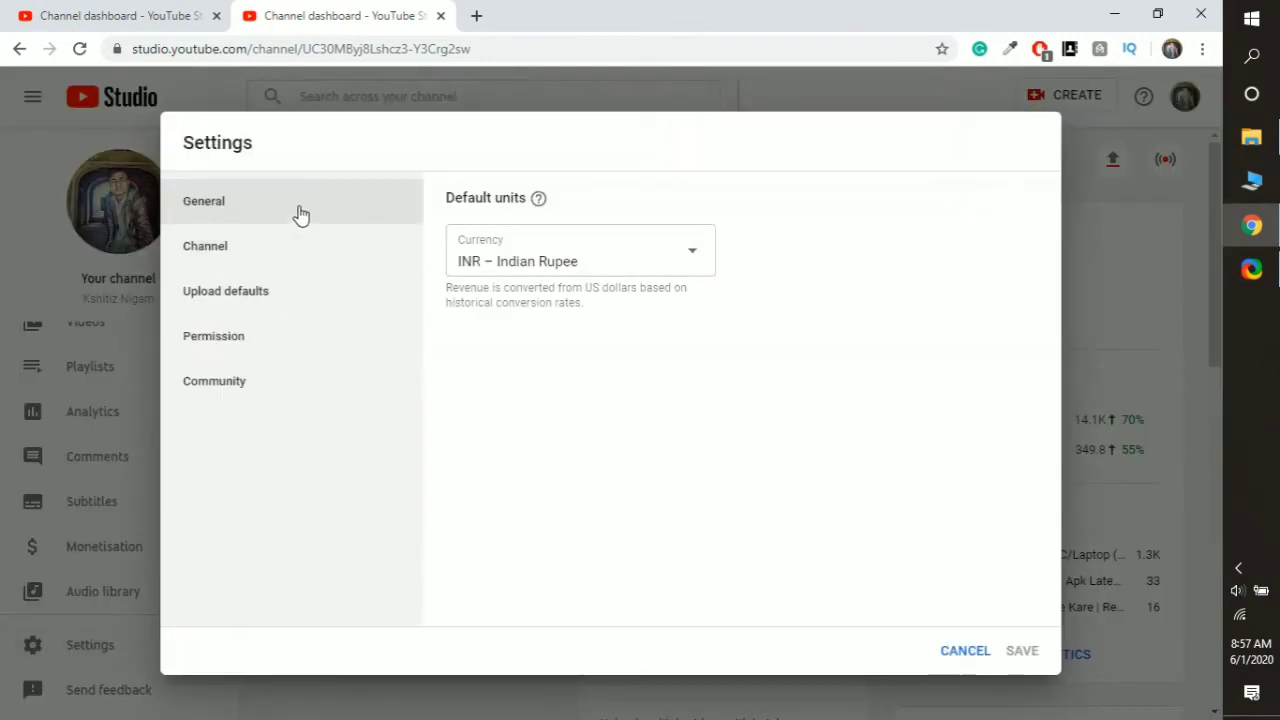
{"action": "left_click", "coordinate": [326, 244]}
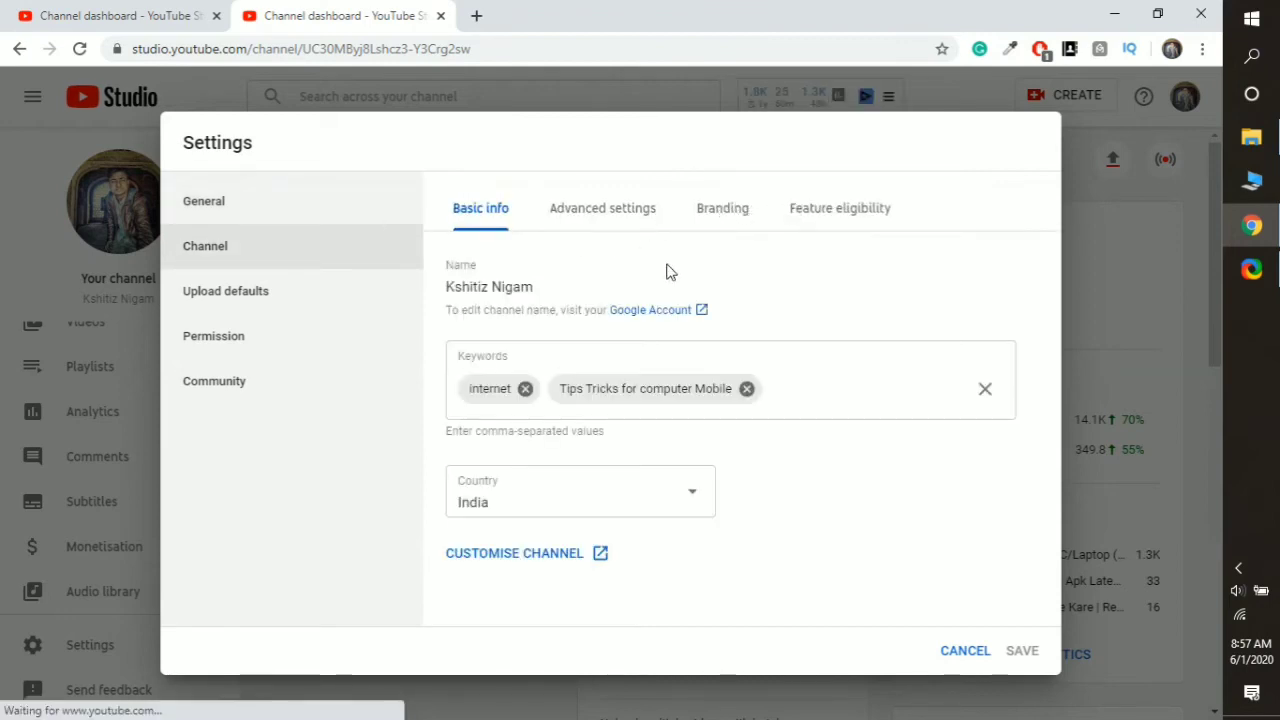
{"action": "left_click", "coordinate": [620, 217]}
{"action": "scroll", "coordinate": [743, 289], "scroll_direction": "down", "scroll_amount": 2}
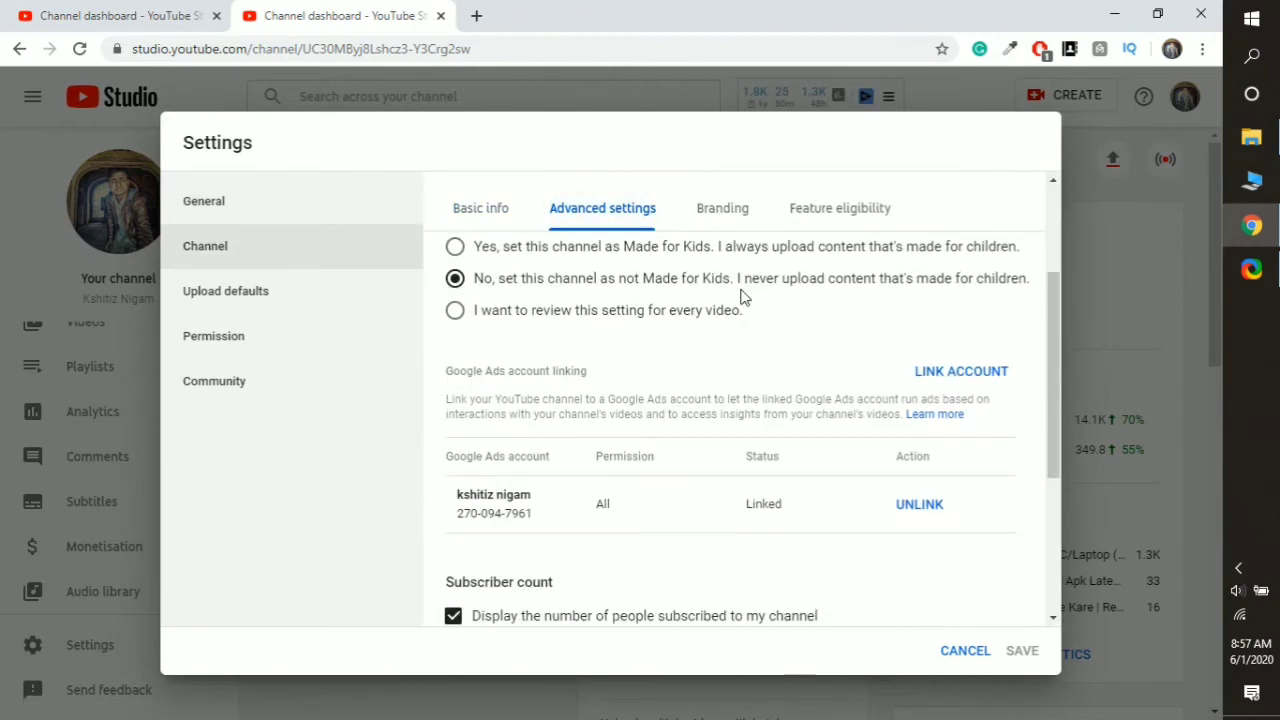
{"action": "mouse_move", "coordinate": [685, 503]}
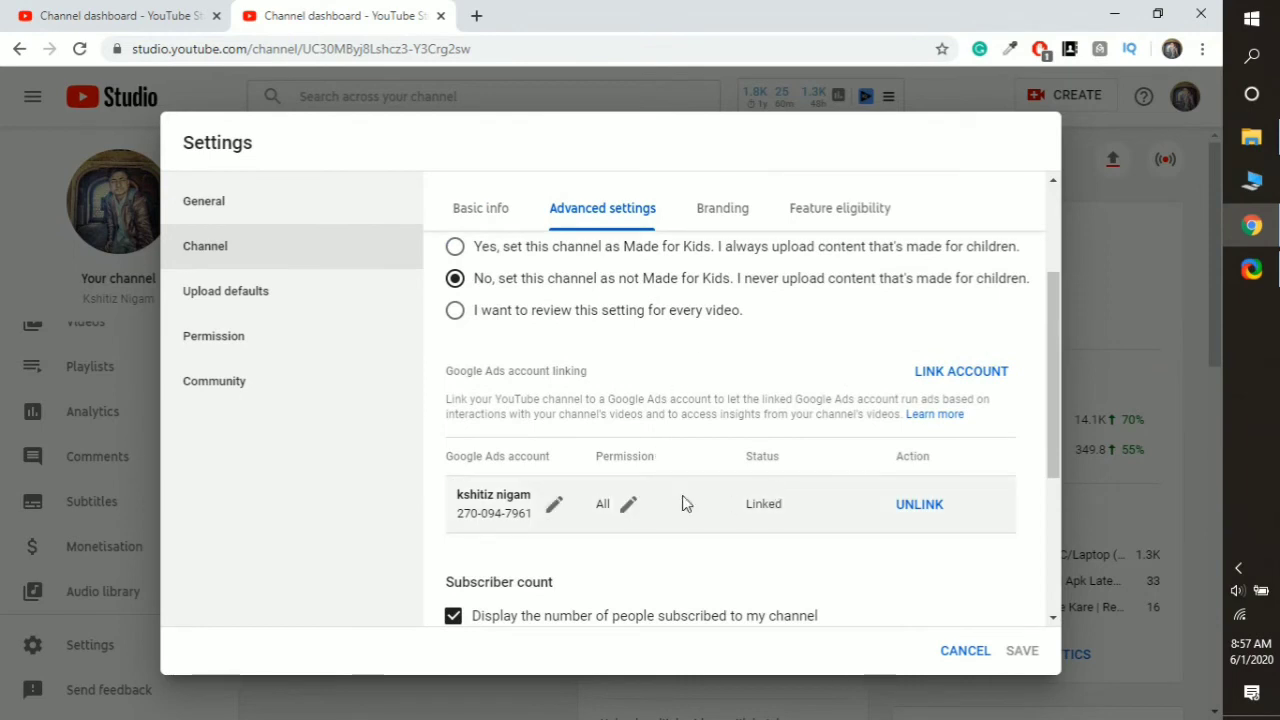
{"action": "left_click", "coordinate": [556, 508]}
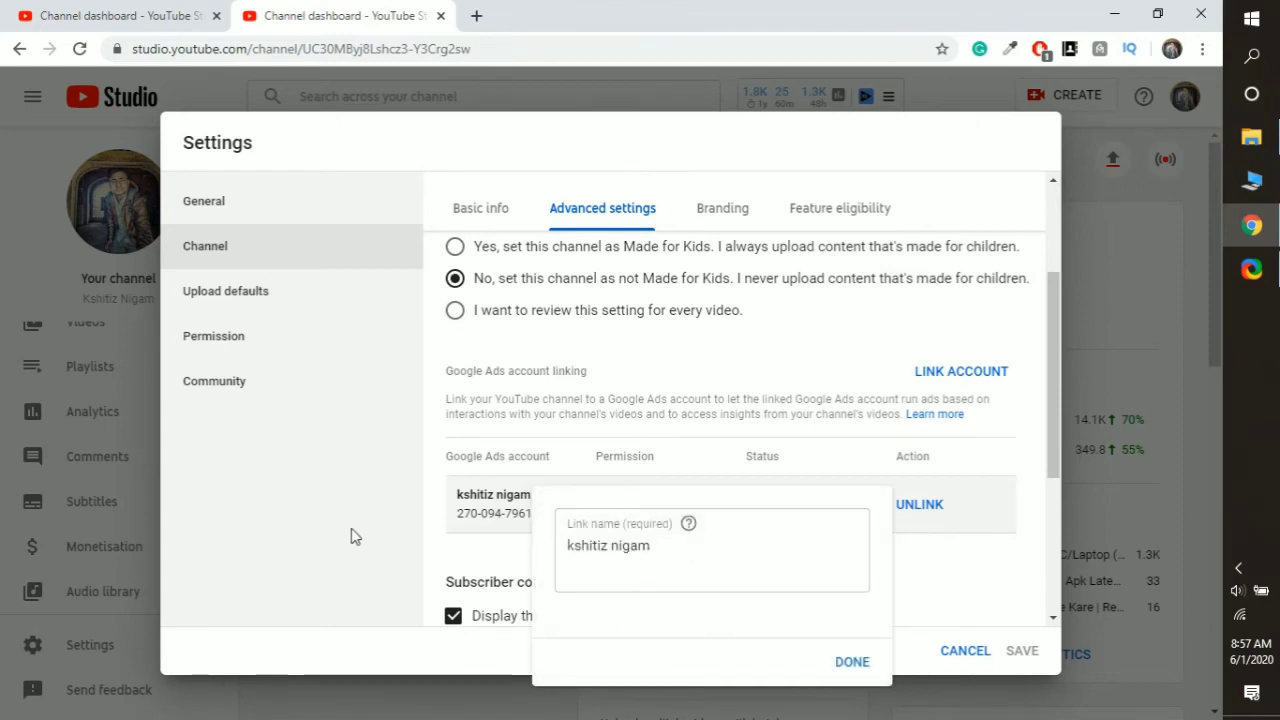
{"action": "left_click", "coordinate": [318, 532]}
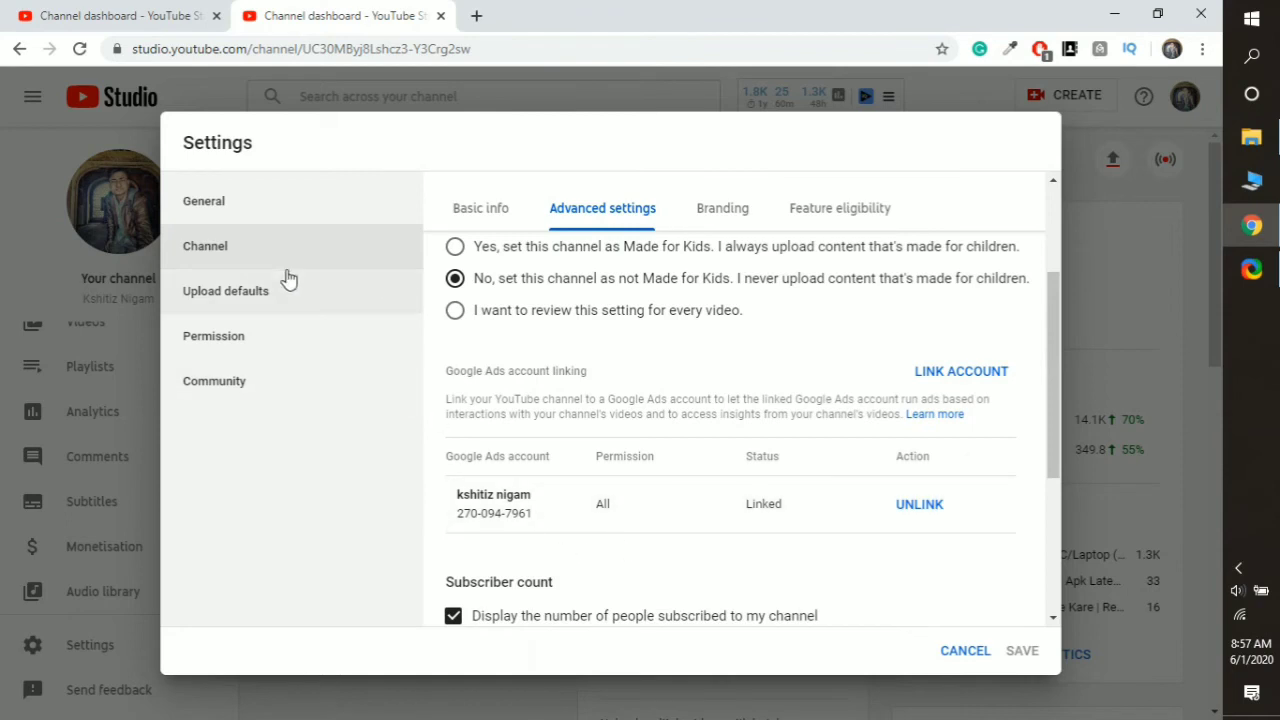
{"action": "left_click", "coordinate": [132, 13]}
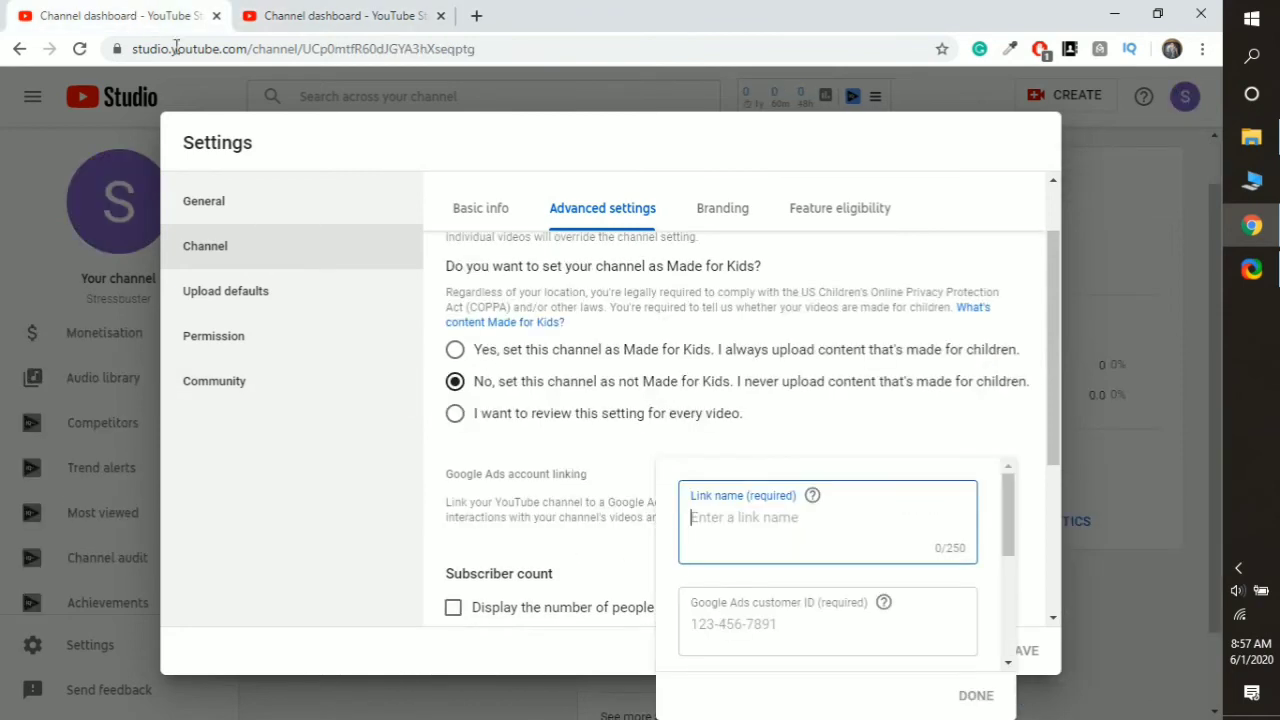
- Enter the Google Ads customer ID, copying it from the other browser tab
{"action": "left_click", "coordinate": [761, 627]}
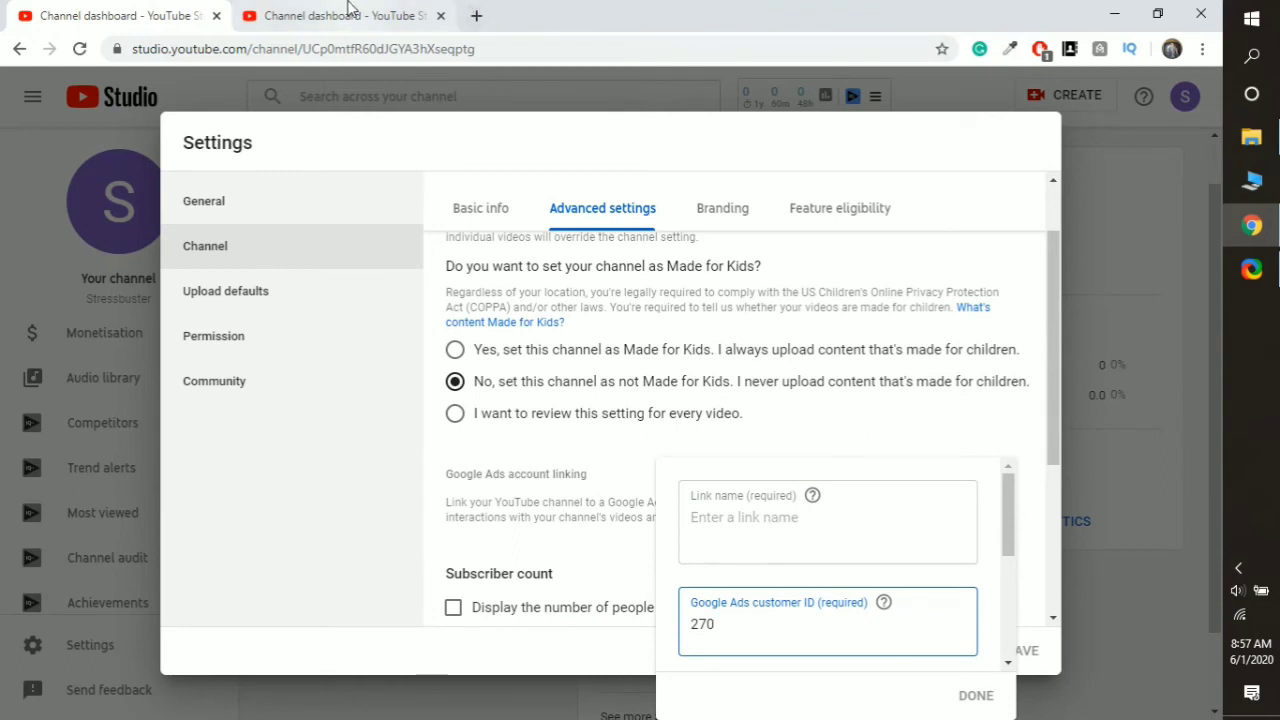
{"action": "left_click", "coordinate": [349, 12]}
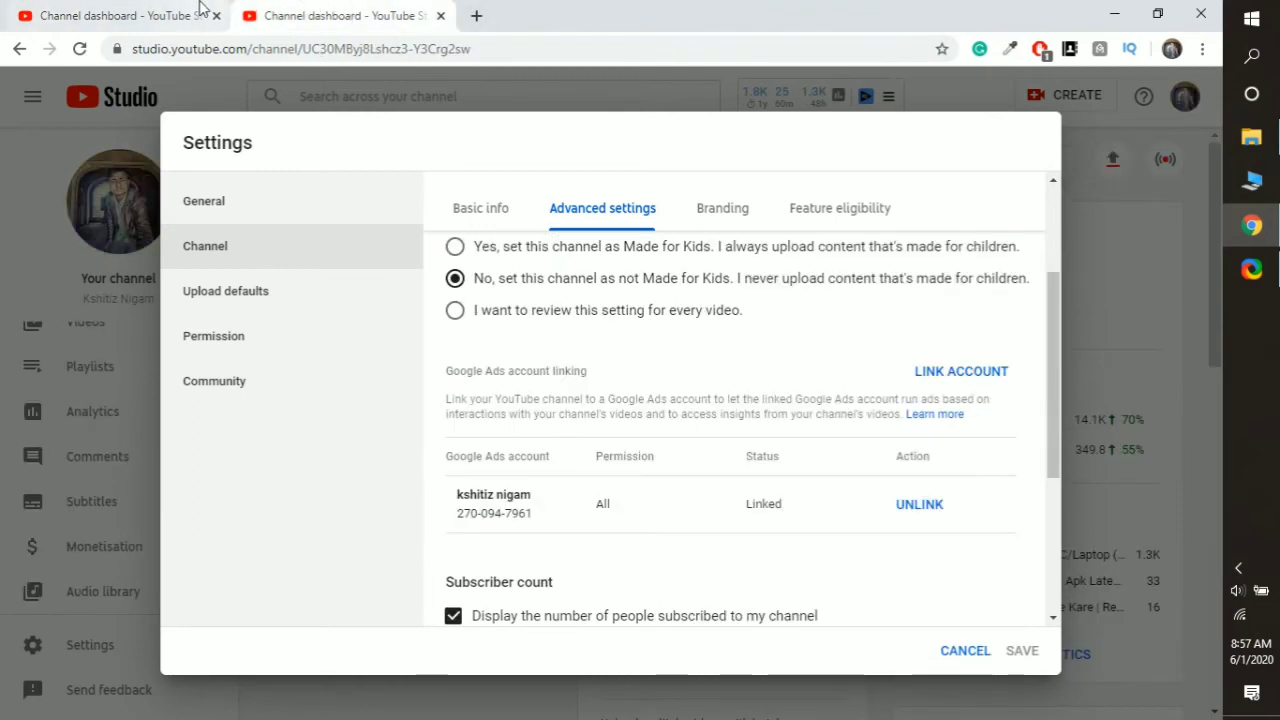
{"action": "left_click", "coordinate": [200, 12]}
{"action": "type", "text": "70"}
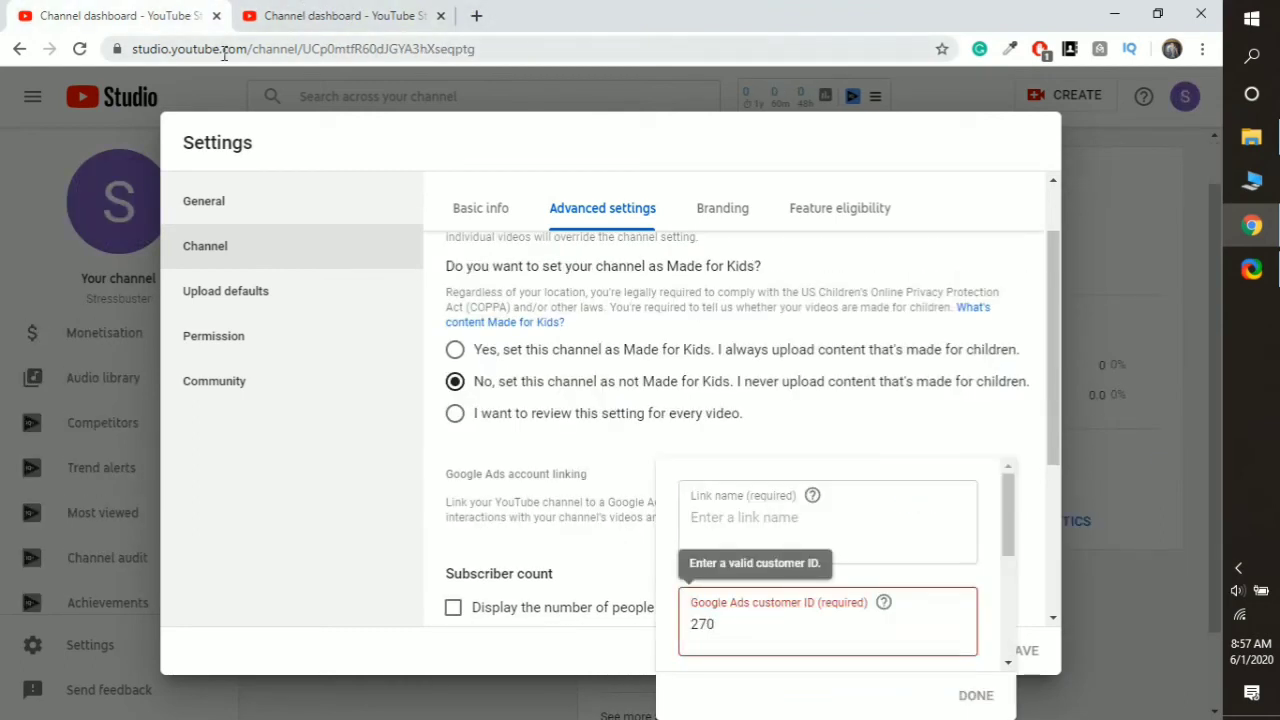
{"action": "type", "text": "094"}
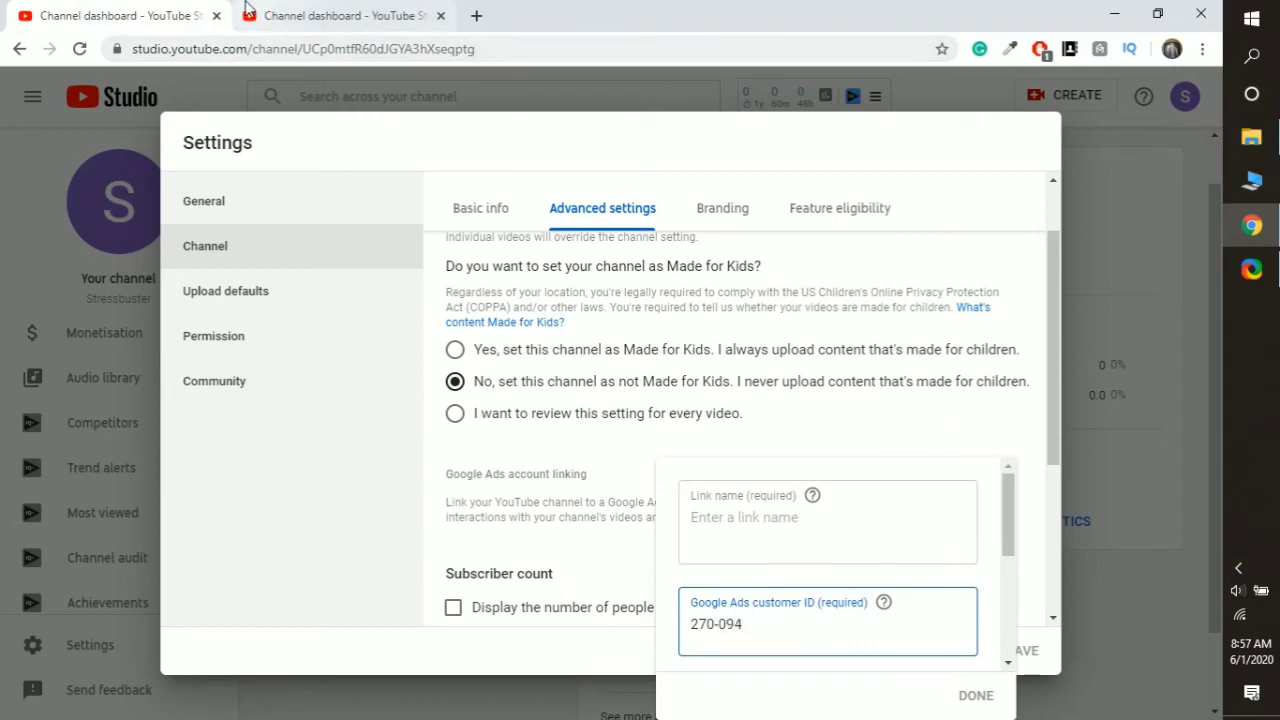
{"action": "left_click", "coordinate": [262, 12]}
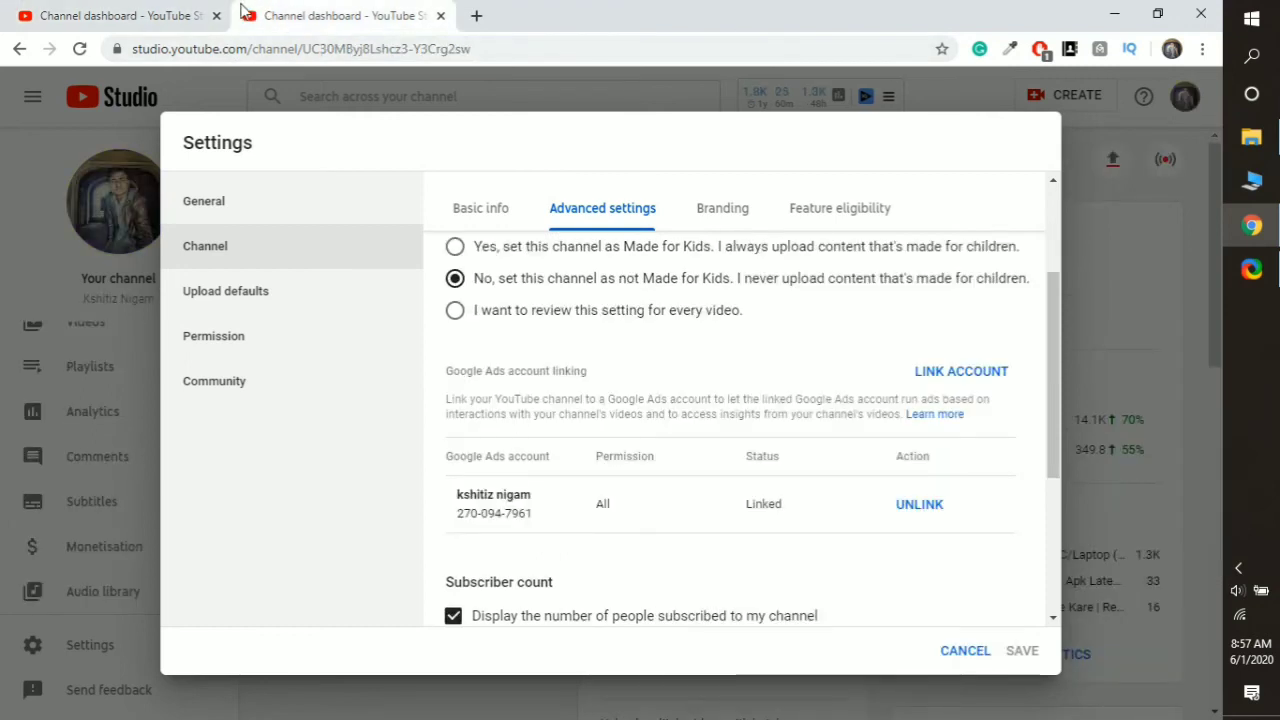
{"action": "left_click", "coordinate": [122, 10]}
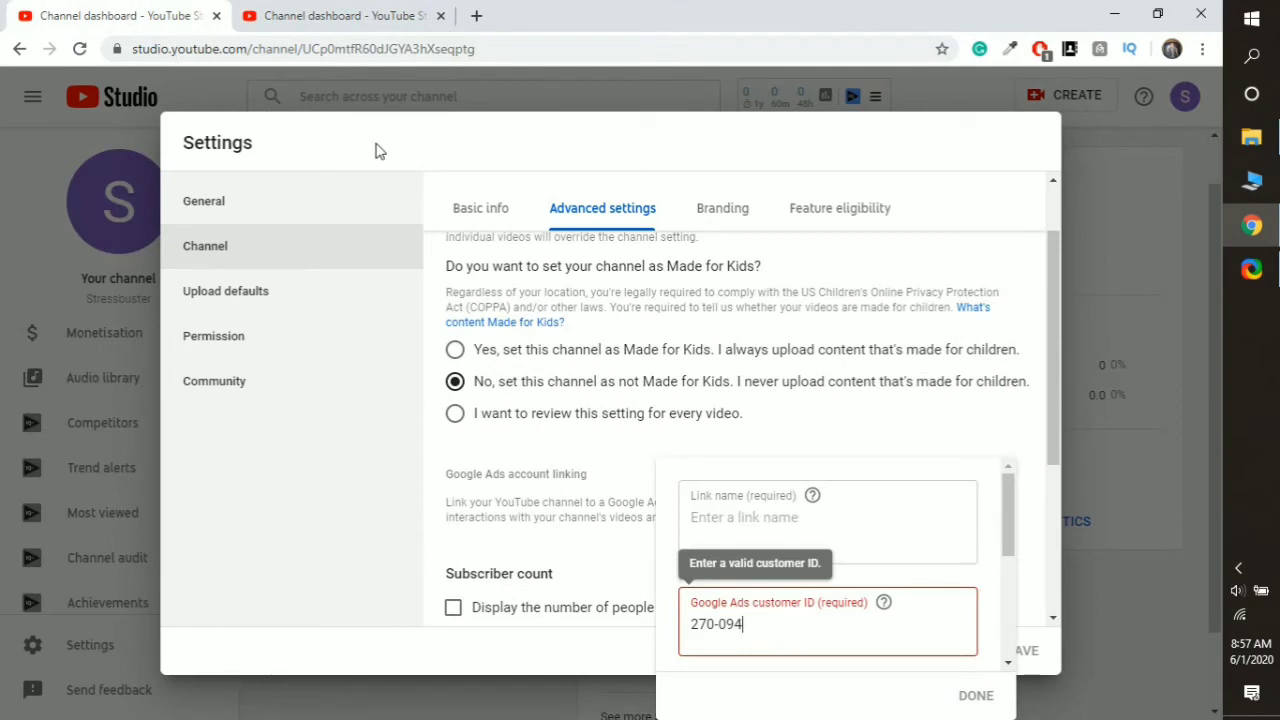
{"action": "type", "text": "-79"}
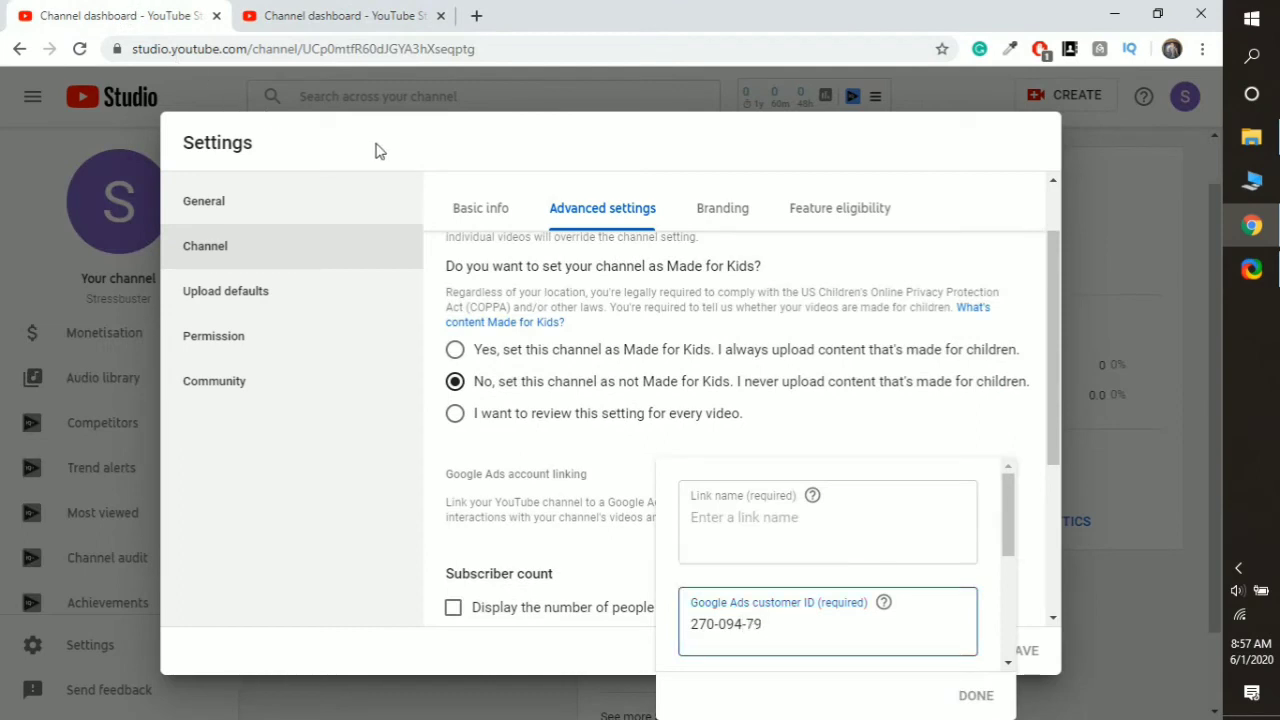
{"action": "type", "text": "61"}
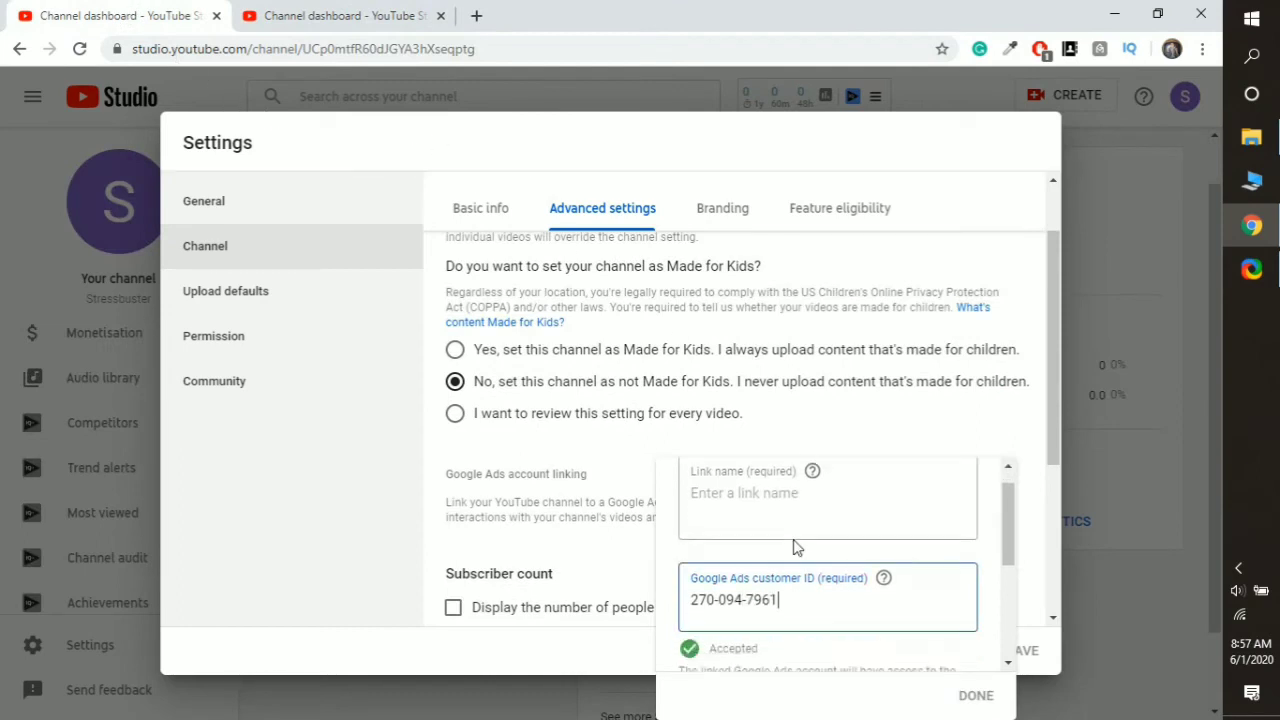
- Name the link 'stress buster' and confirm the Google Ads link details
{"action": "scroll", "coordinate": [793, 545], "scroll_direction": "down", "scroll_amount": 2}
{"action": "scroll", "coordinate": [803, 531], "scroll_direction": "up", "scroll_amount": 2}
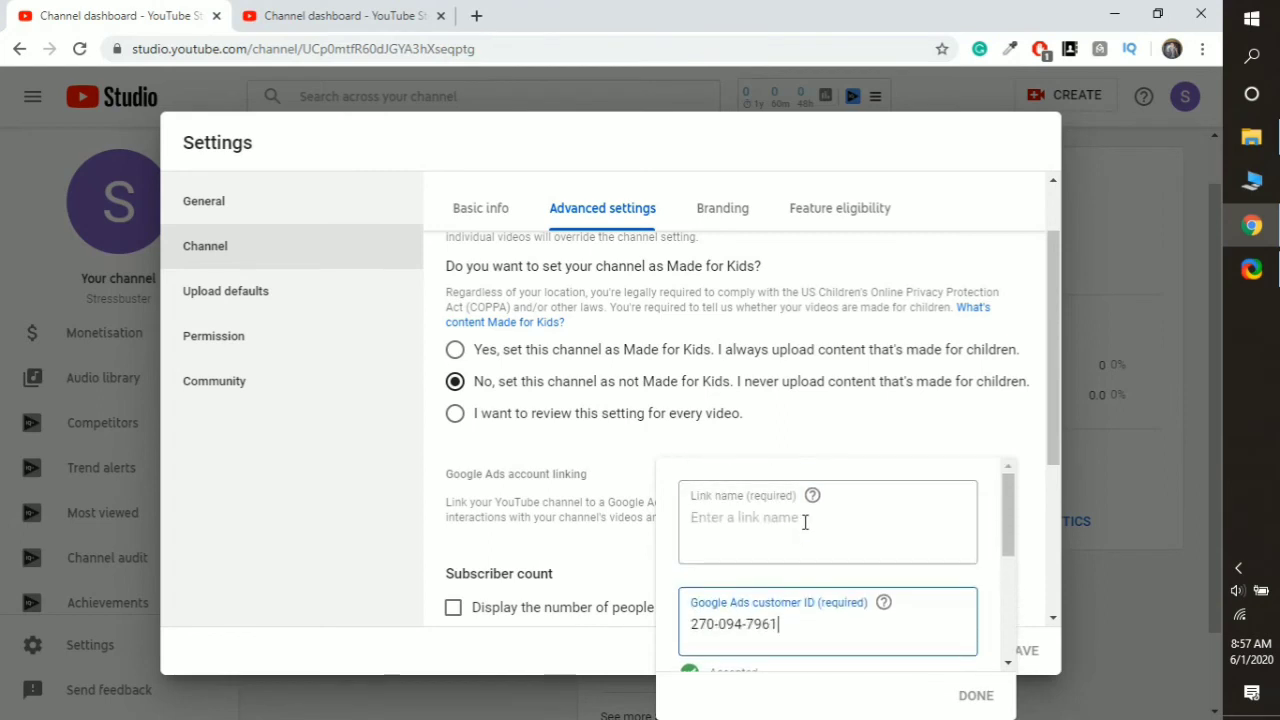
{"action": "left_click", "coordinate": [805, 521]}
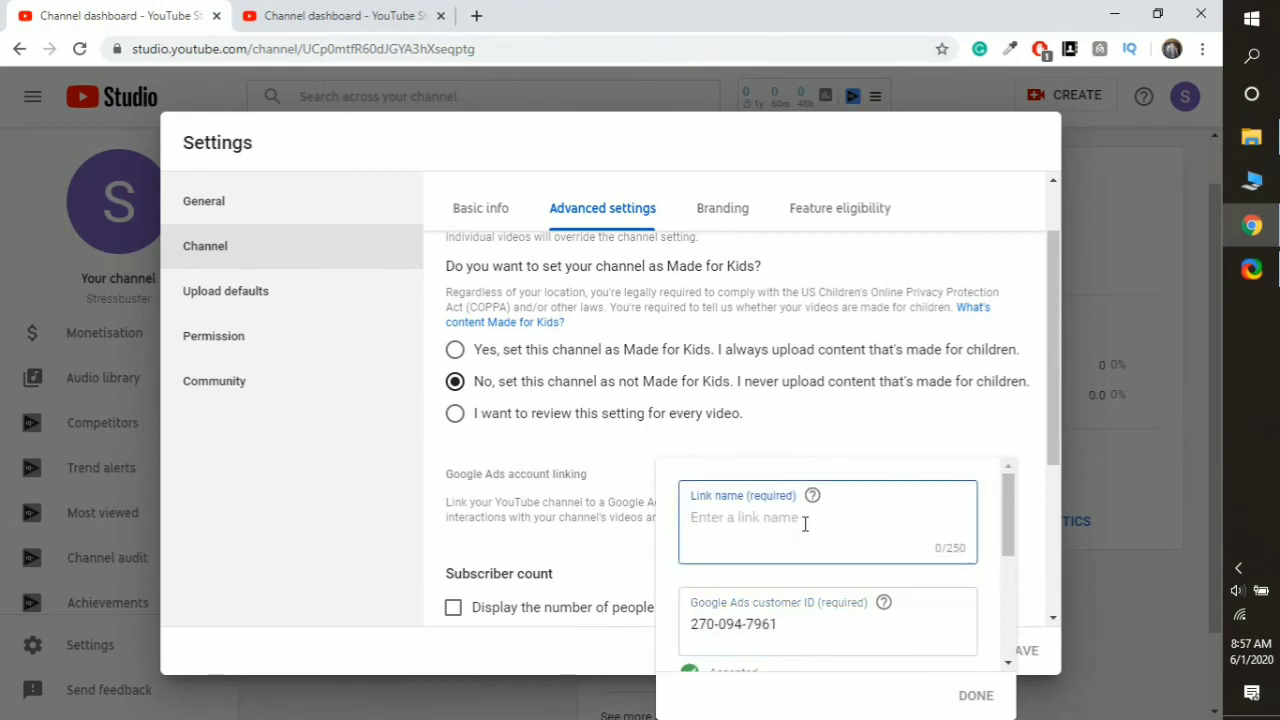
{"action": "type", "text": "stress buster"}
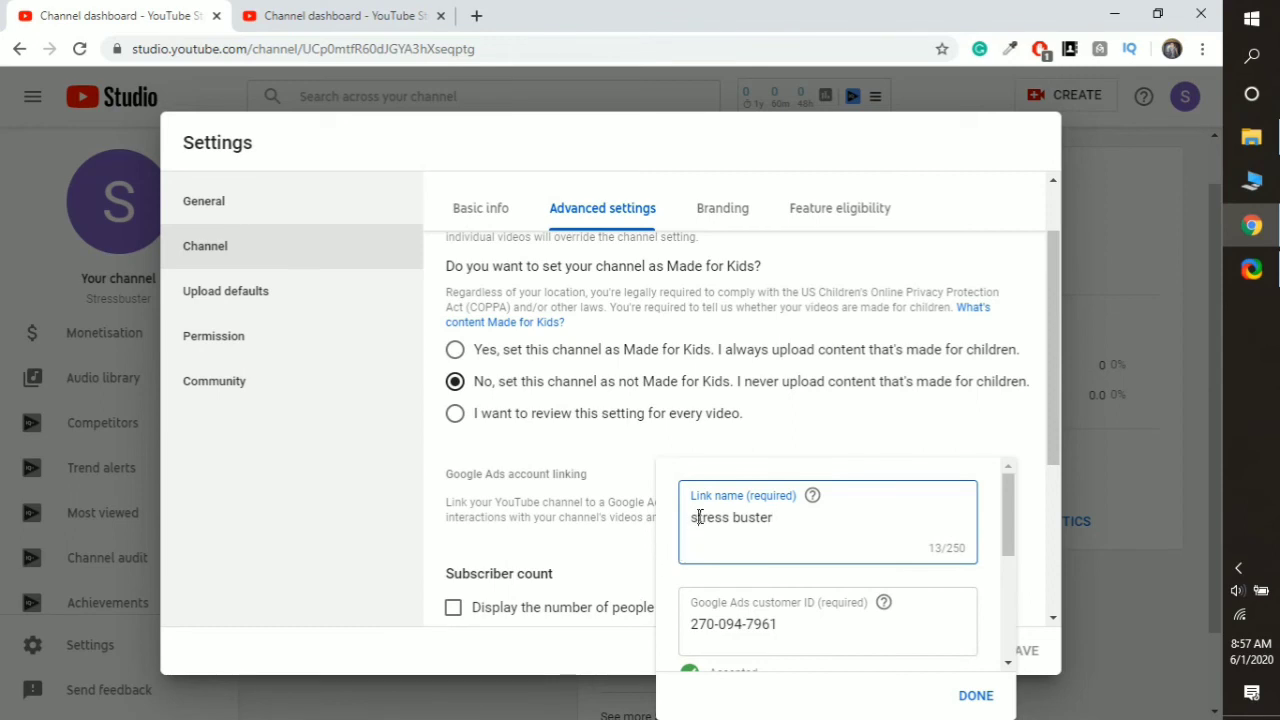
{"action": "scroll", "coordinate": [800, 615], "scroll_direction": "down", "scroll_amount": 1}
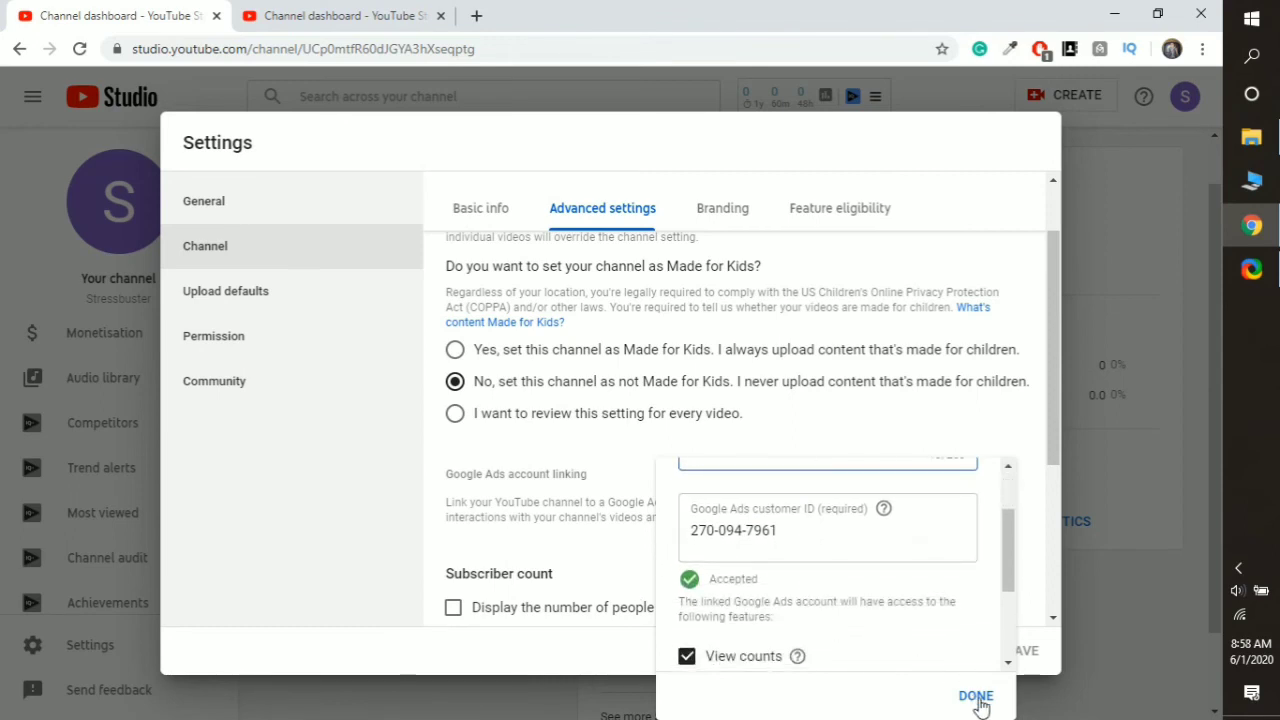
{"action": "scroll", "coordinate": [866, 605], "scroll_direction": "down", "scroll_amount": 2}
{"action": "scroll", "coordinate": [866, 605], "scroll_direction": "up", "scroll_amount": 3}
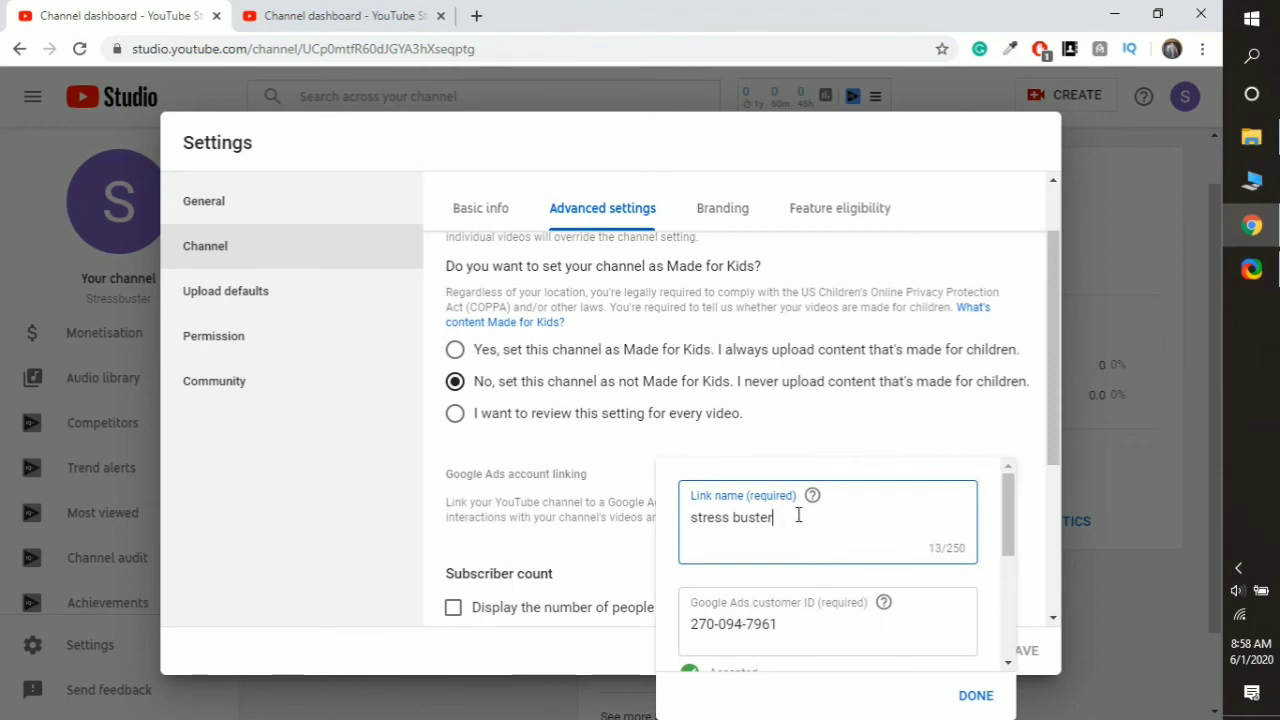
{"action": "scroll", "coordinate": [820, 553], "scroll_direction": "down", "scroll_amount": 3}
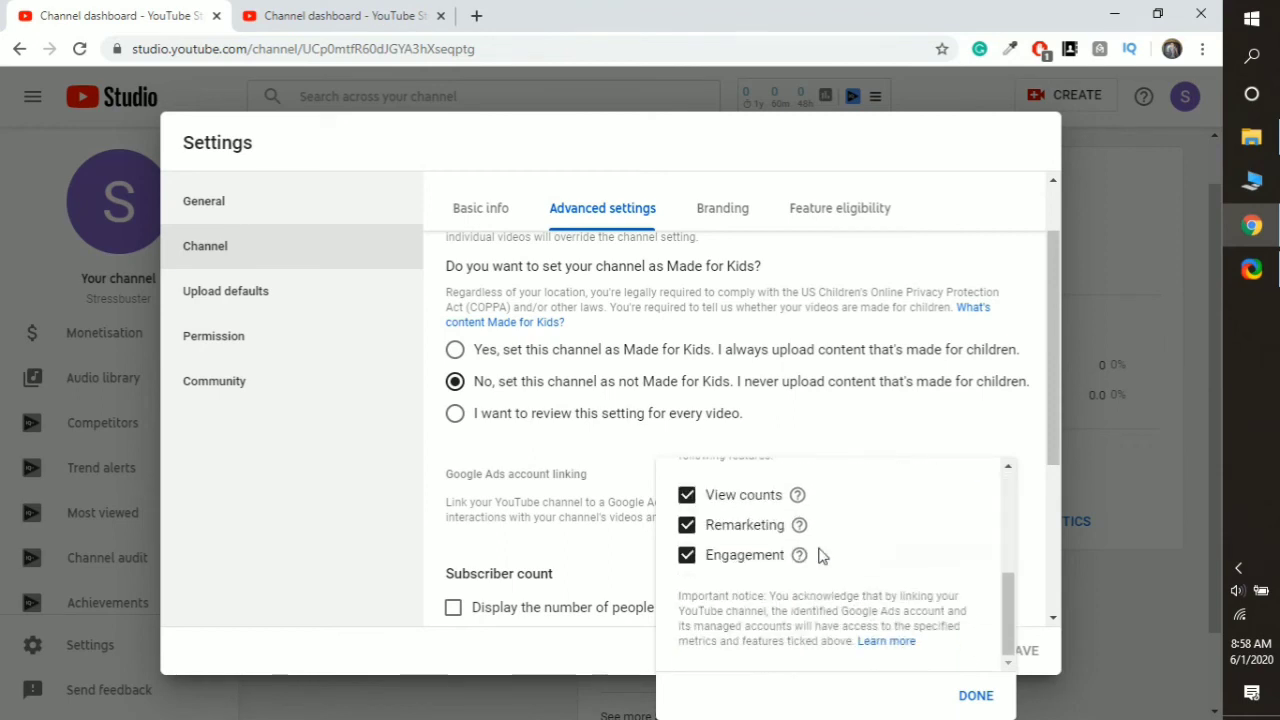
{"action": "left_click", "coordinate": [968, 697]}
- Keep all granted permissions for the Ads link and save the advanced channel settings
{"action": "scroll", "coordinate": [779, 516], "scroll_direction": "down", "scroll_amount": 3}
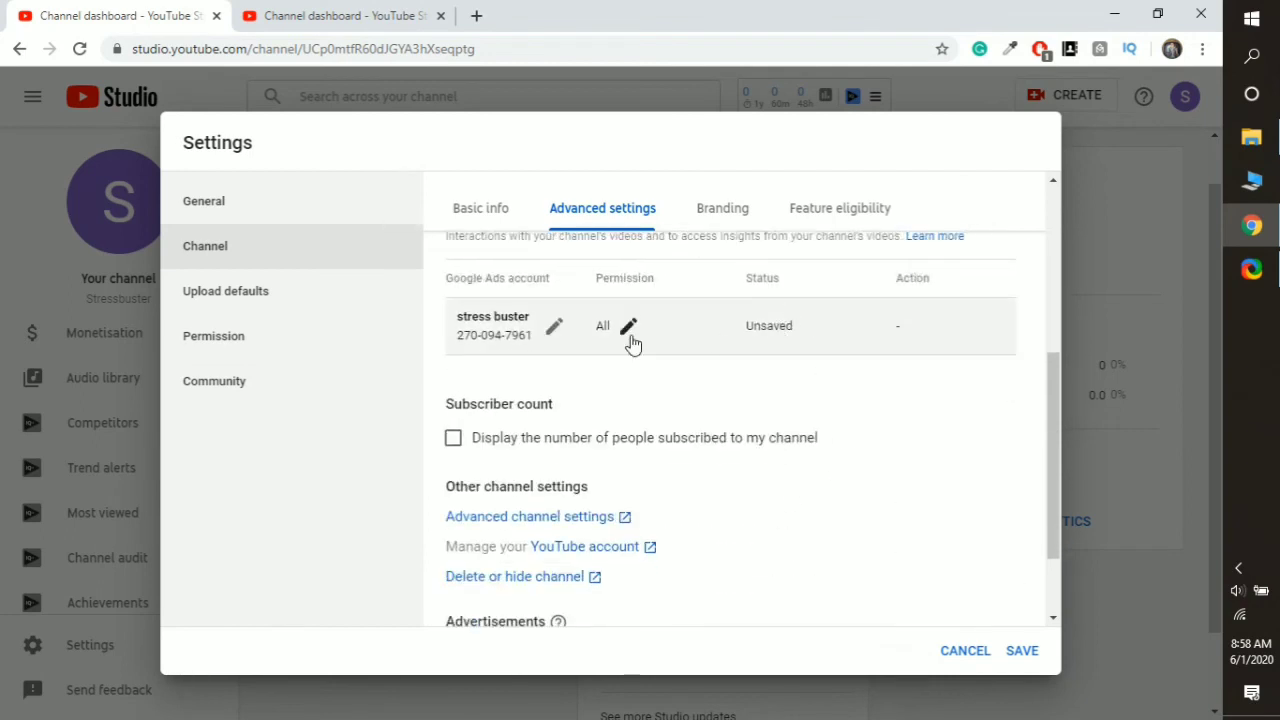
{"action": "left_click", "coordinate": [629, 328]}
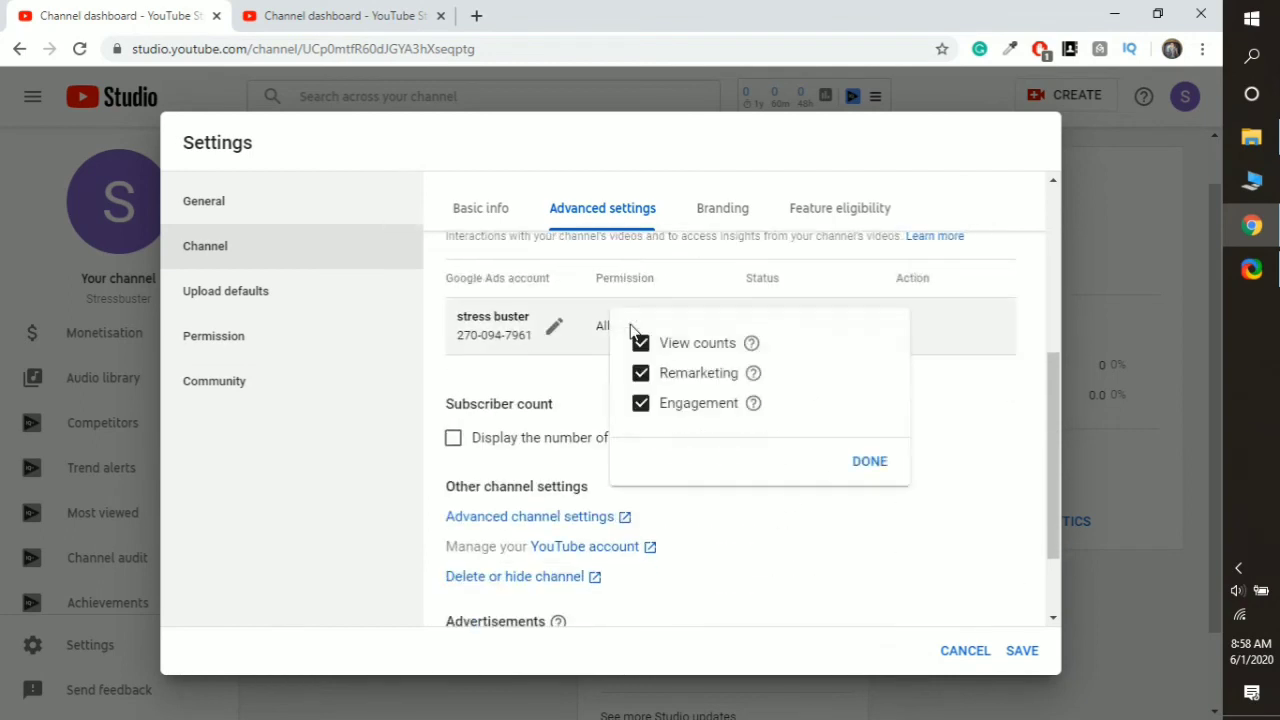
{"action": "left_click", "coordinate": [802, 556]}
{"action": "scroll", "coordinate": [566, 462], "scroll_direction": "down", "scroll_amount": 1}
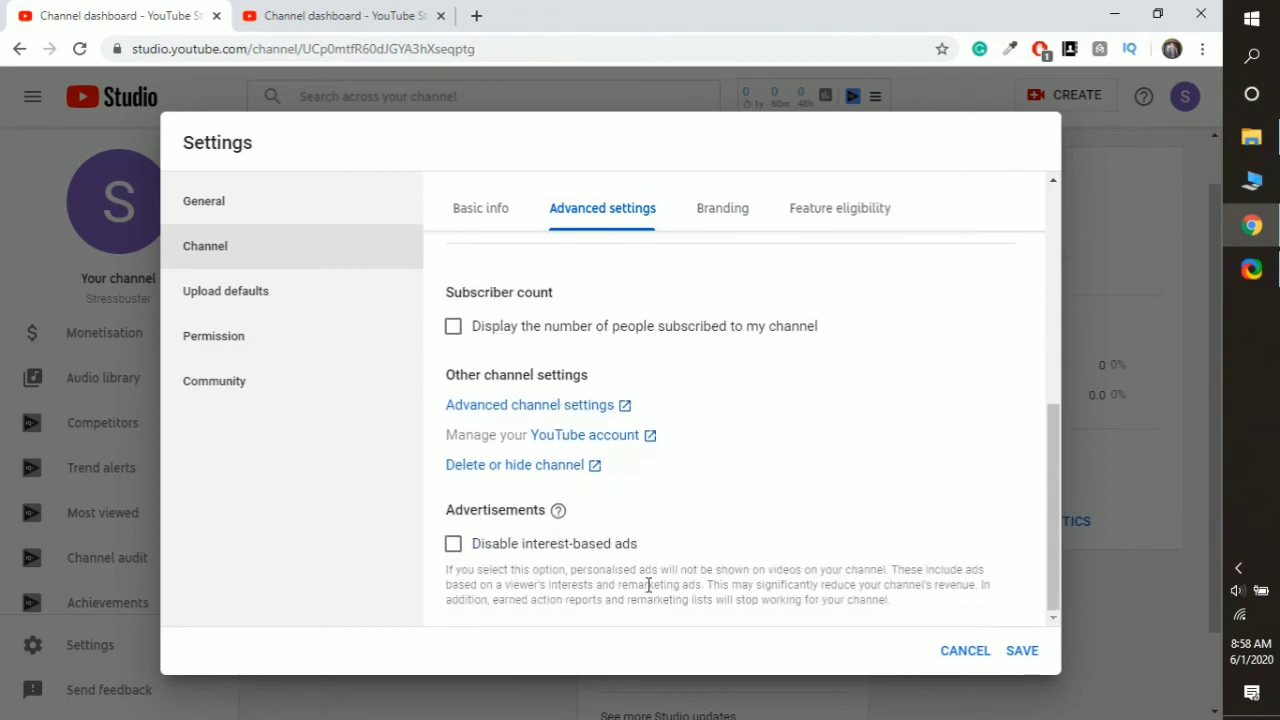
{"action": "scroll", "coordinate": [648, 585], "scroll_direction": "up", "scroll_amount": 2}
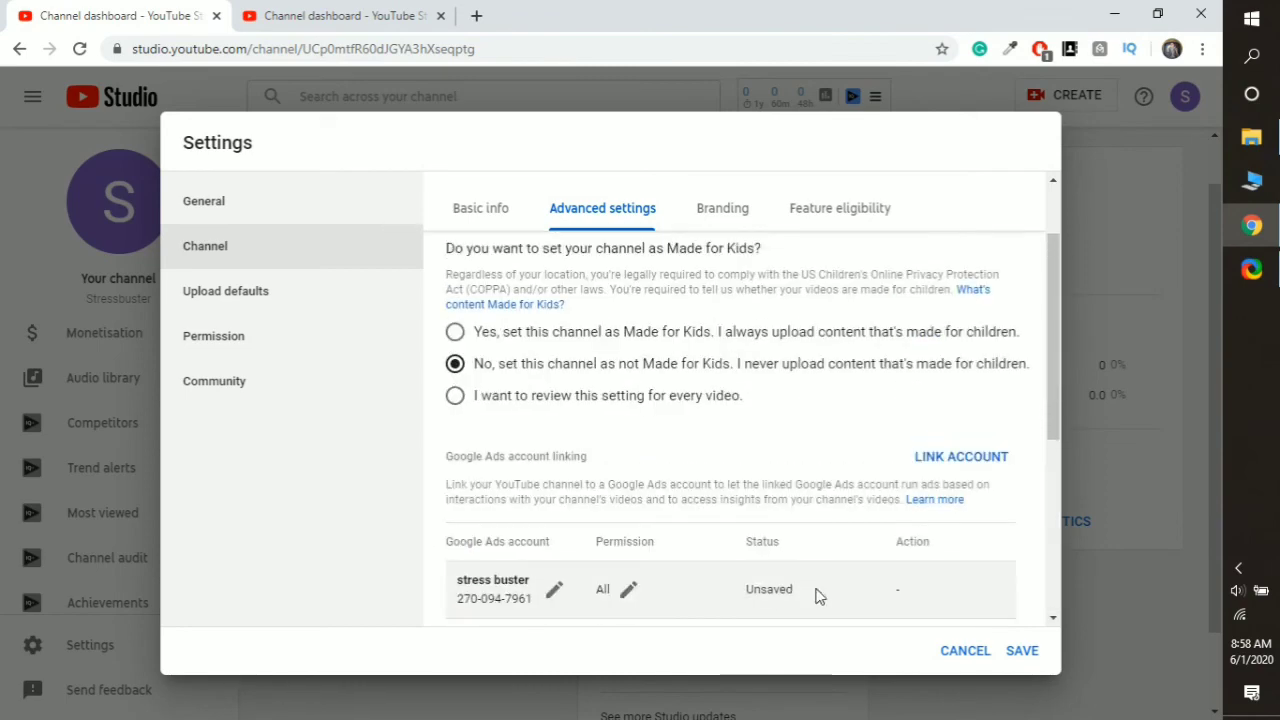
{"action": "left_click", "coordinate": [1032, 658]}
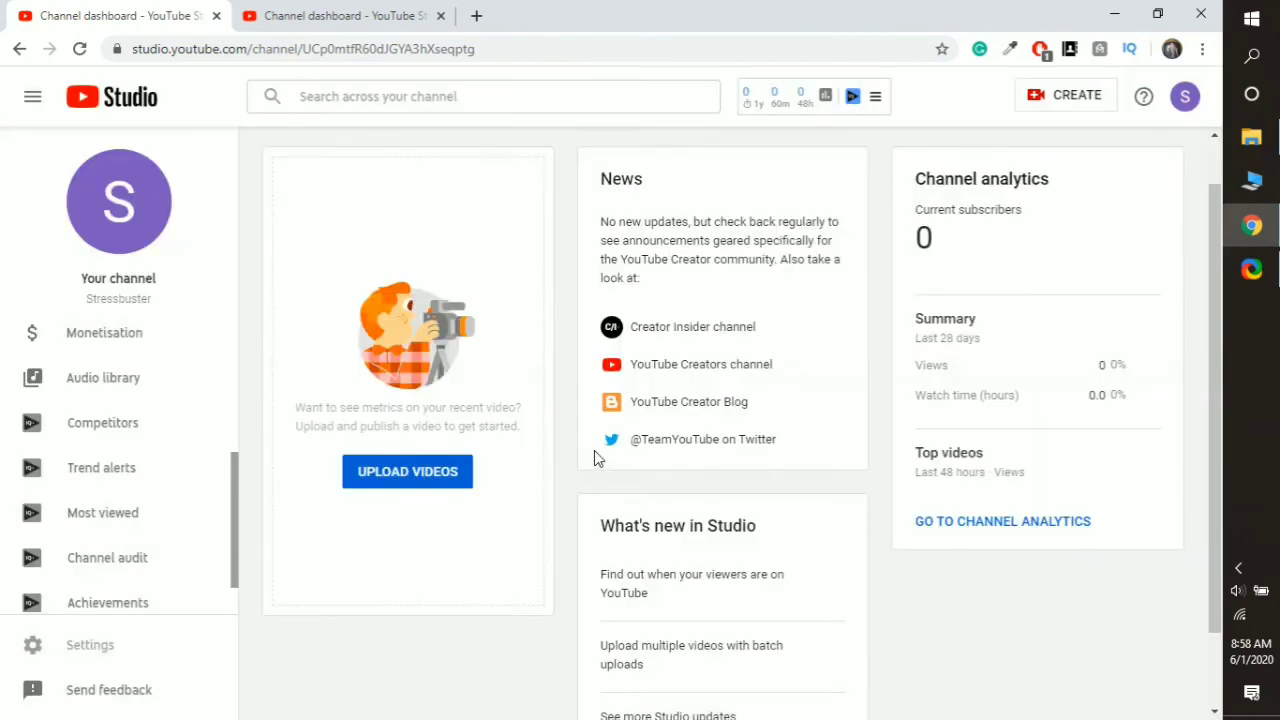
{"action": "left_click", "coordinate": [80, 650]}
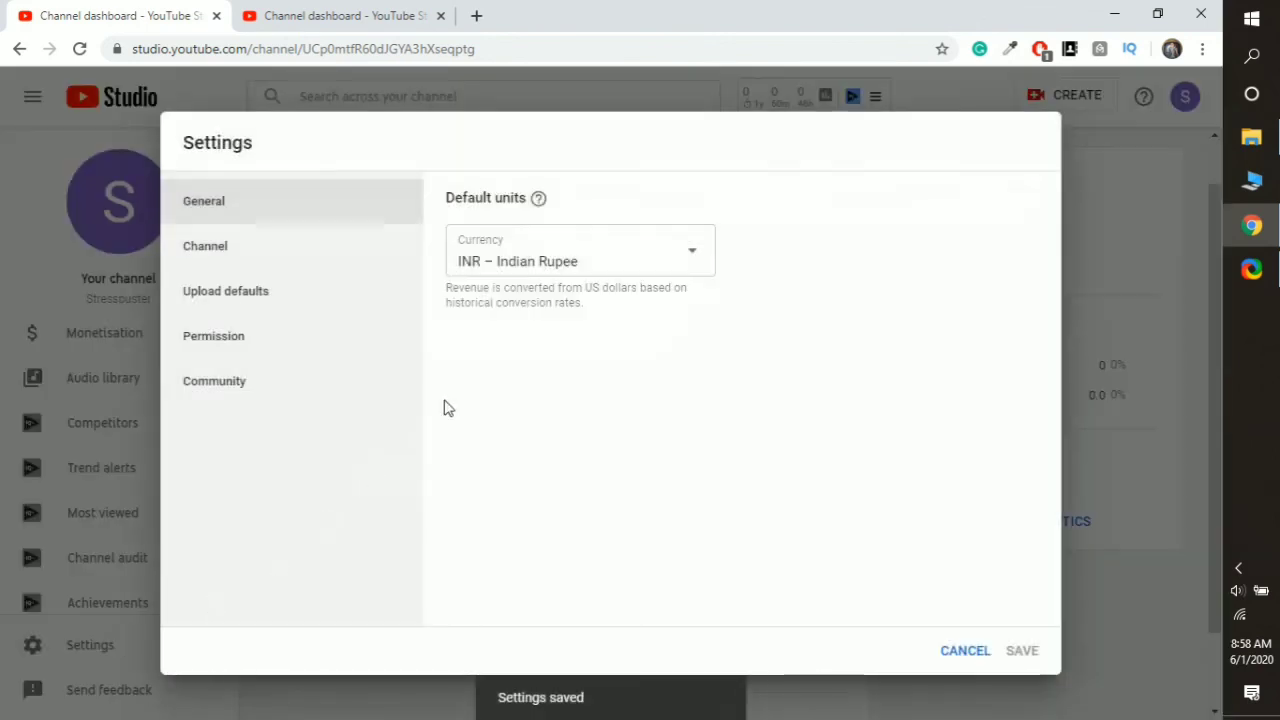
{"action": "left_click", "coordinate": [196, 247]}
{"action": "left_click", "coordinate": [594, 209]}
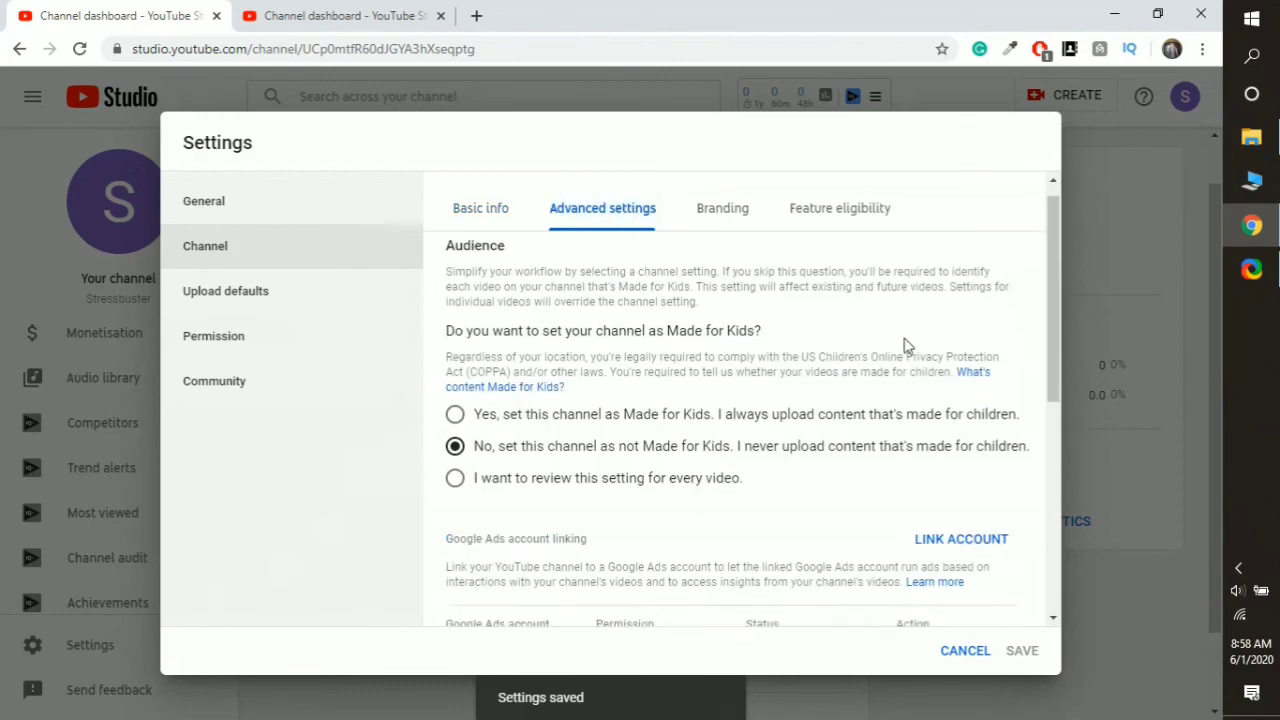
{"action": "scroll", "coordinate": [906, 343], "scroll_direction": "down", "scroll_amount": 3}
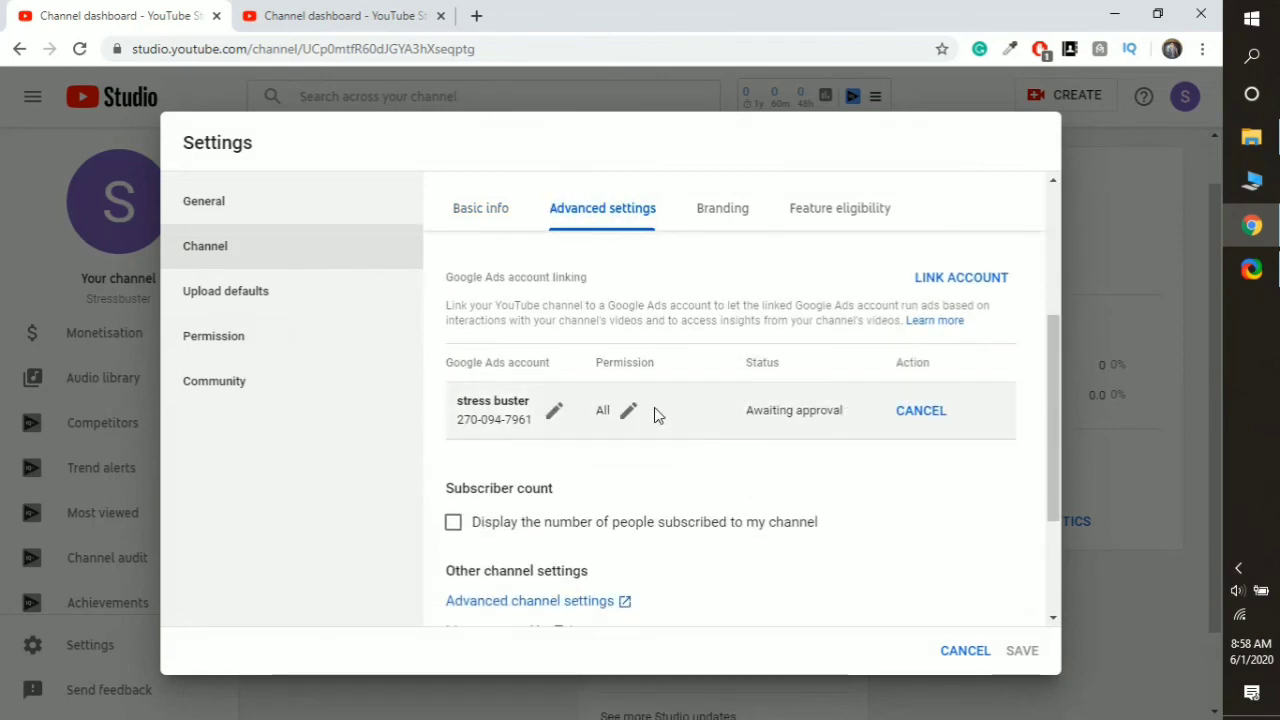
{"action": "left_click", "coordinate": [553, 416]}
{"action": "left_click", "coordinate": [683, 451]}
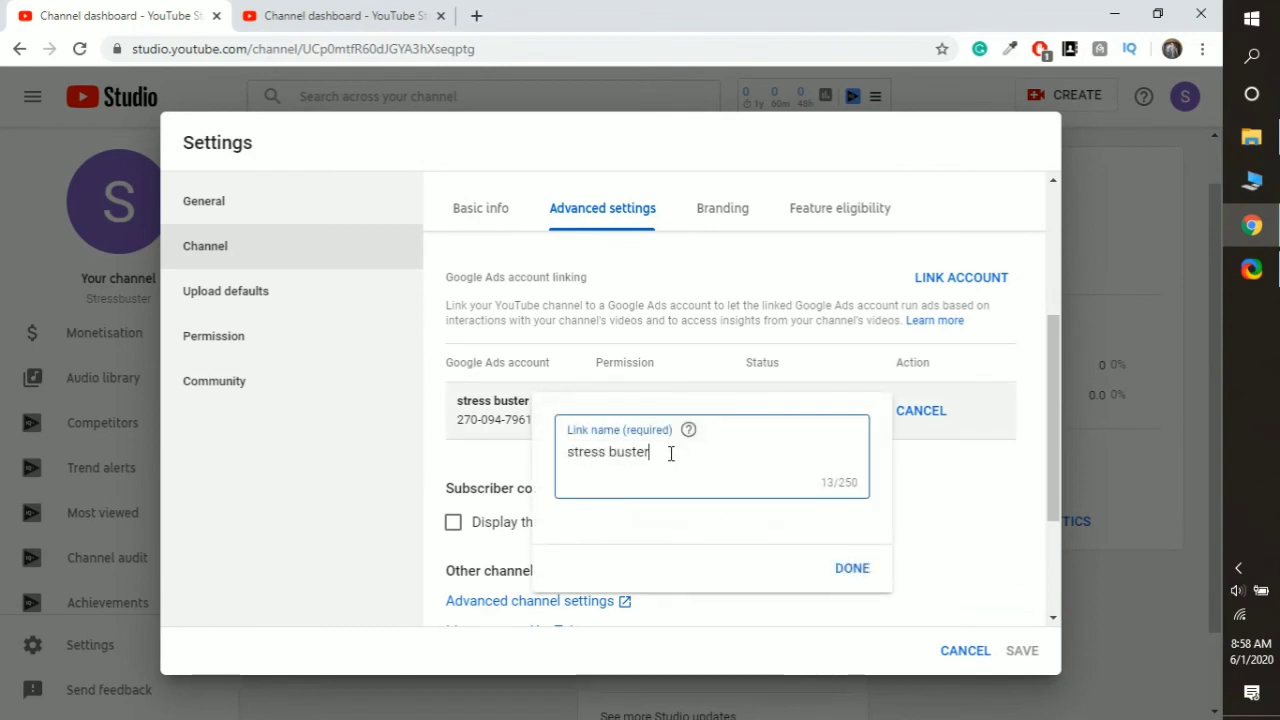
{"action": "key", "text": "BackSpace"}
{"action": "key", "text": "BackSpace"}
{"action": "key", "text": "BackSpace"}
{"action": "key", "text": "BackSpace"}
{"action": "key", "text": "BackSpace"}
{"action": "key", "text": "BackSpace"}
{"action": "key", "text": "BackSpace"}
{"action": "key", "text": "BackSpace"}
{"action": "key", "text": "BackSpace"}
{"action": "key", "text": "BackSpace"}
{"action": "key", "text": "BackSpace"}
{"action": "key", "text": "BackSpace"}
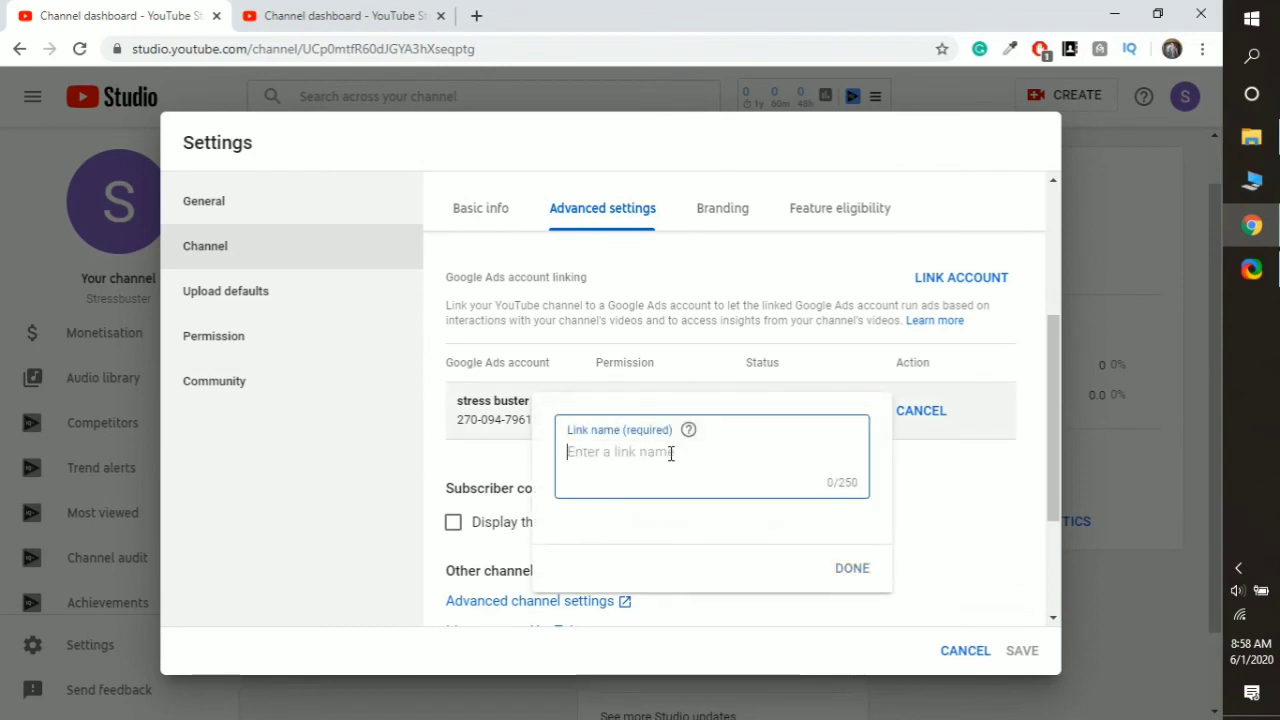
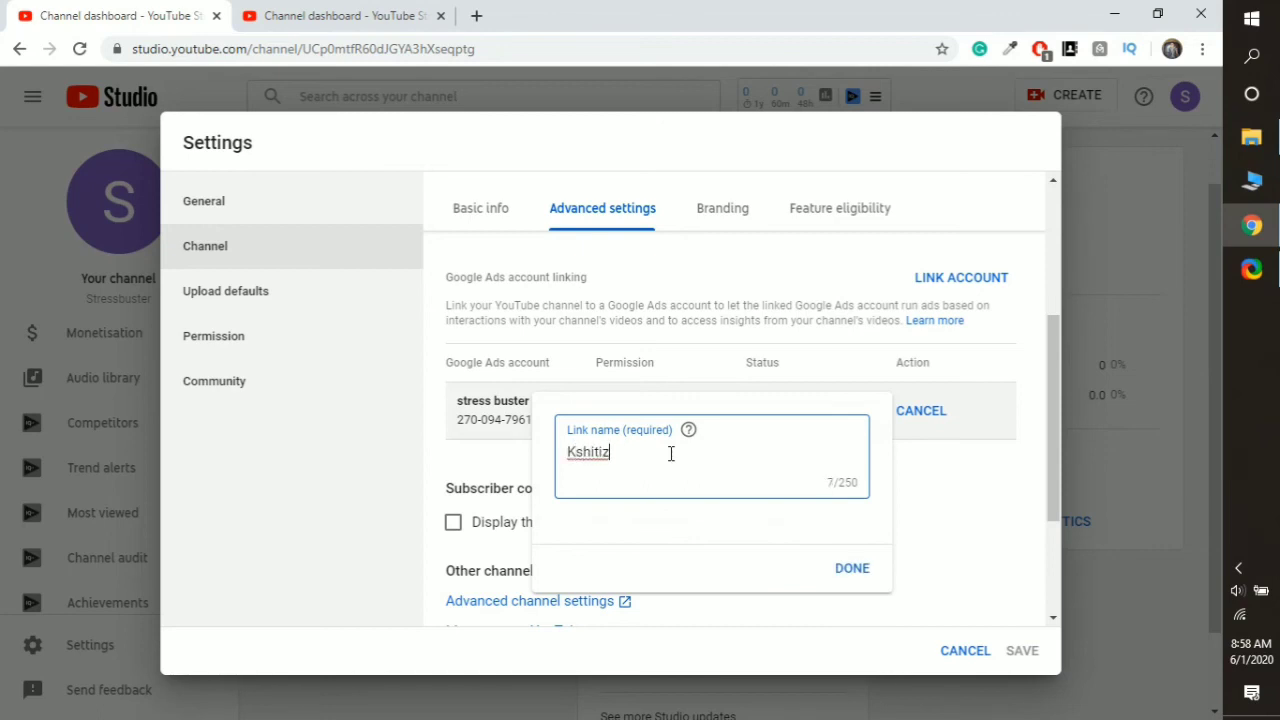
{"action": "mouse_move", "coordinate": [689, 433]}
{"action": "key", "text": "BackSpace"}
{"action": "key", "text": "BackSpace"}
{"action": "key", "text": "BackSpace"}
{"action": "key", "text": "BackSpace"}
{"action": "key", "text": "BackSpace"}
{"action": "key", "text": "BackSpace"}
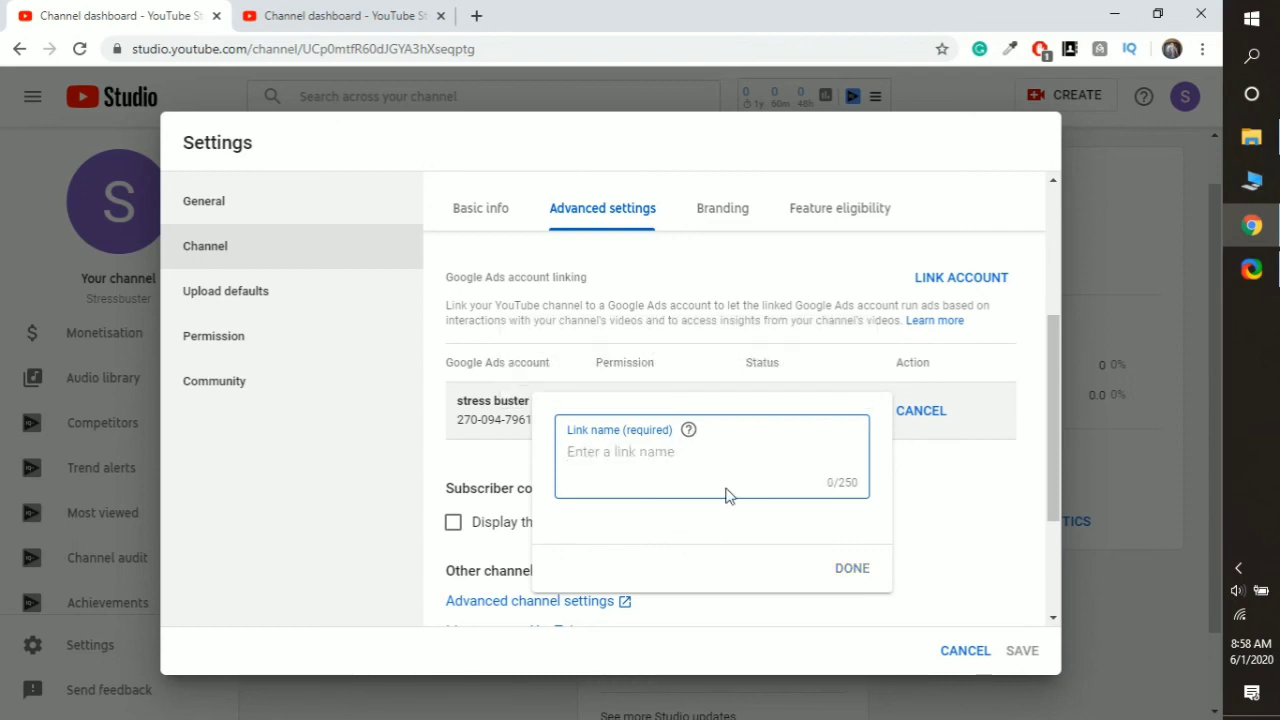
{"action": "left_click", "coordinate": [940, 521]}
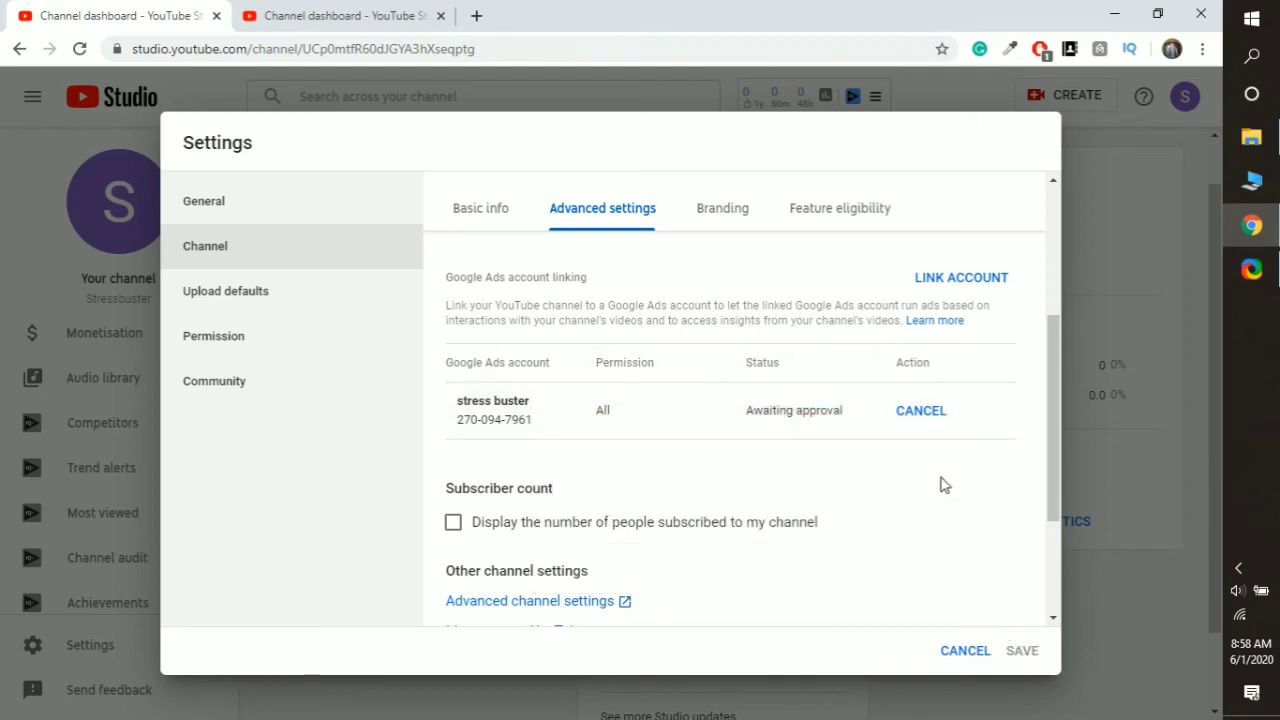
{"action": "left_click", "coordinate": [965, 651]}
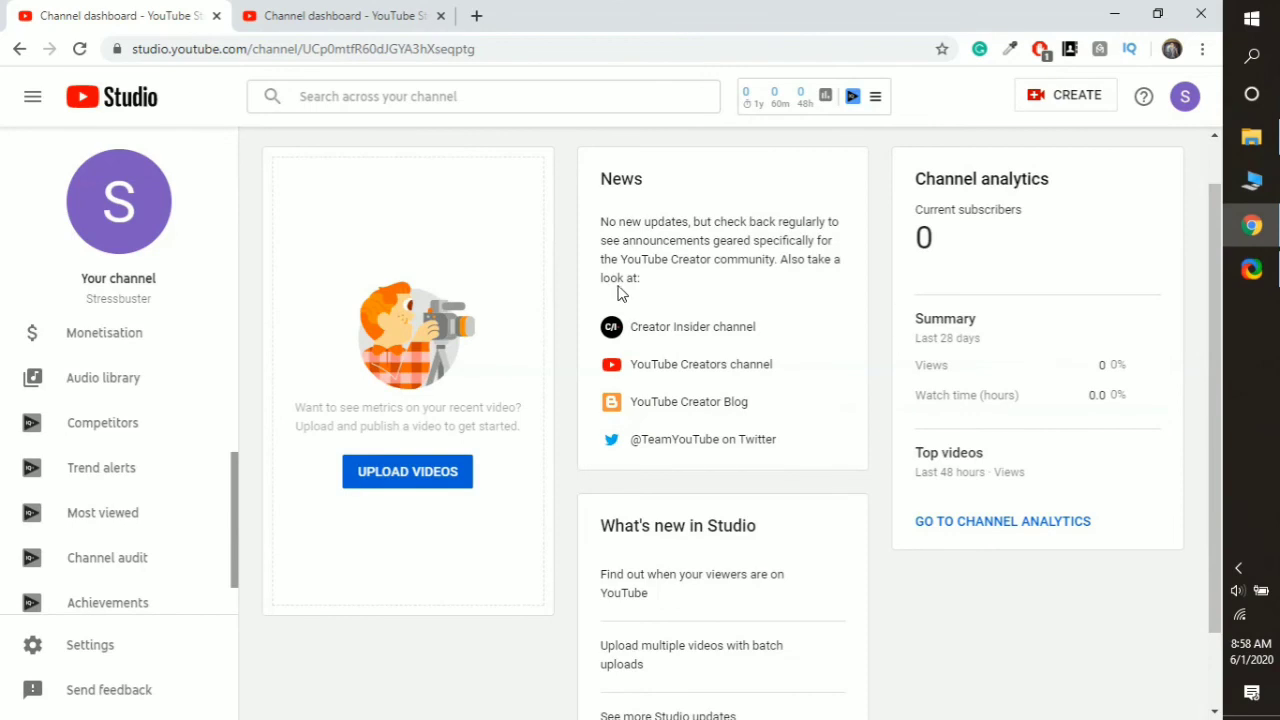
- Request an email alert for monetisation eligibility on the Monetisation page, then open Settings
{"action": "scroll", "coordinate": [618, 291], "scroll_direction": "up", "scroll_amount": 1}
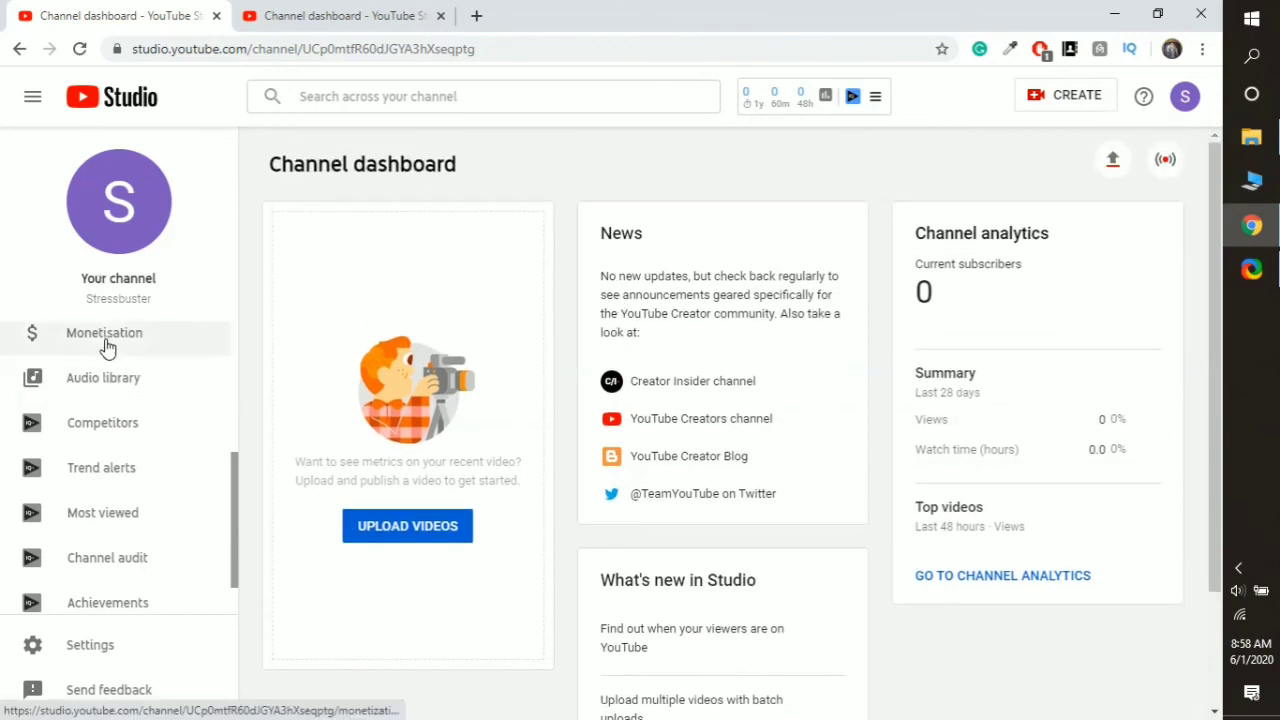
{"action": "left_click", "coordinate": [106, 340]}
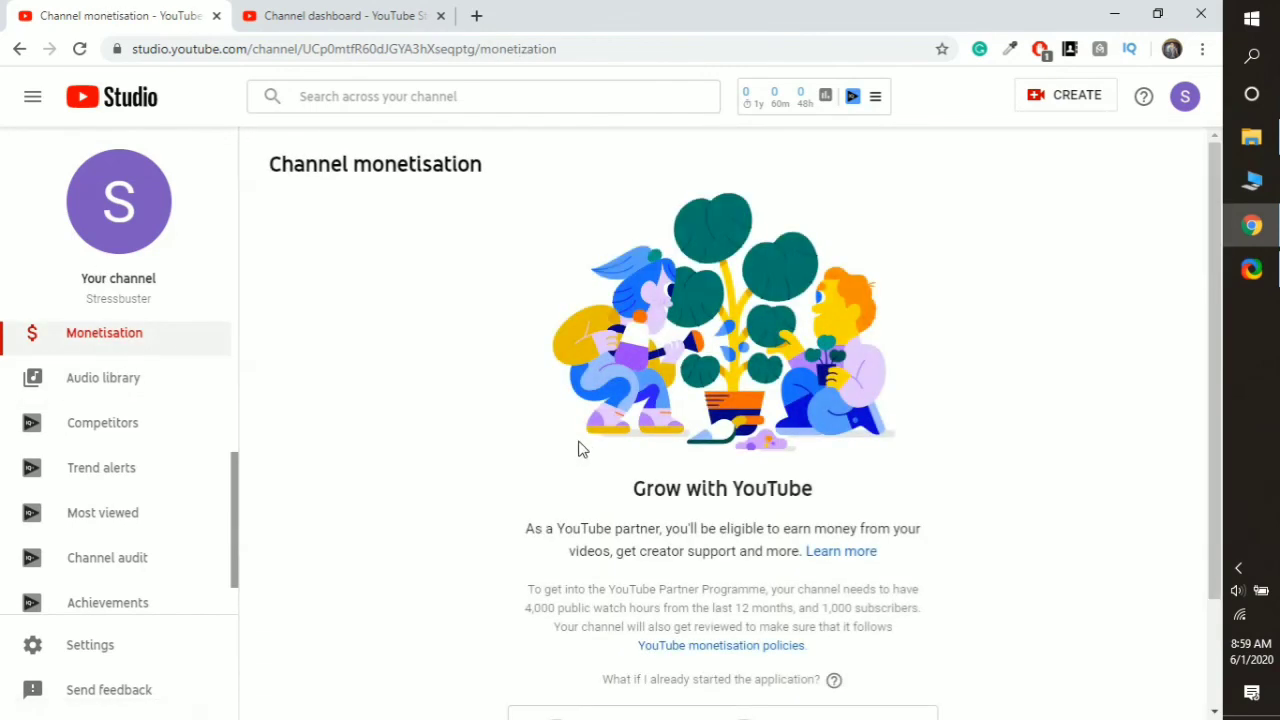
{"action": "scroll", "coordinate": [580, 449], "scroll_direction": "down", "scroll_amount": 2}
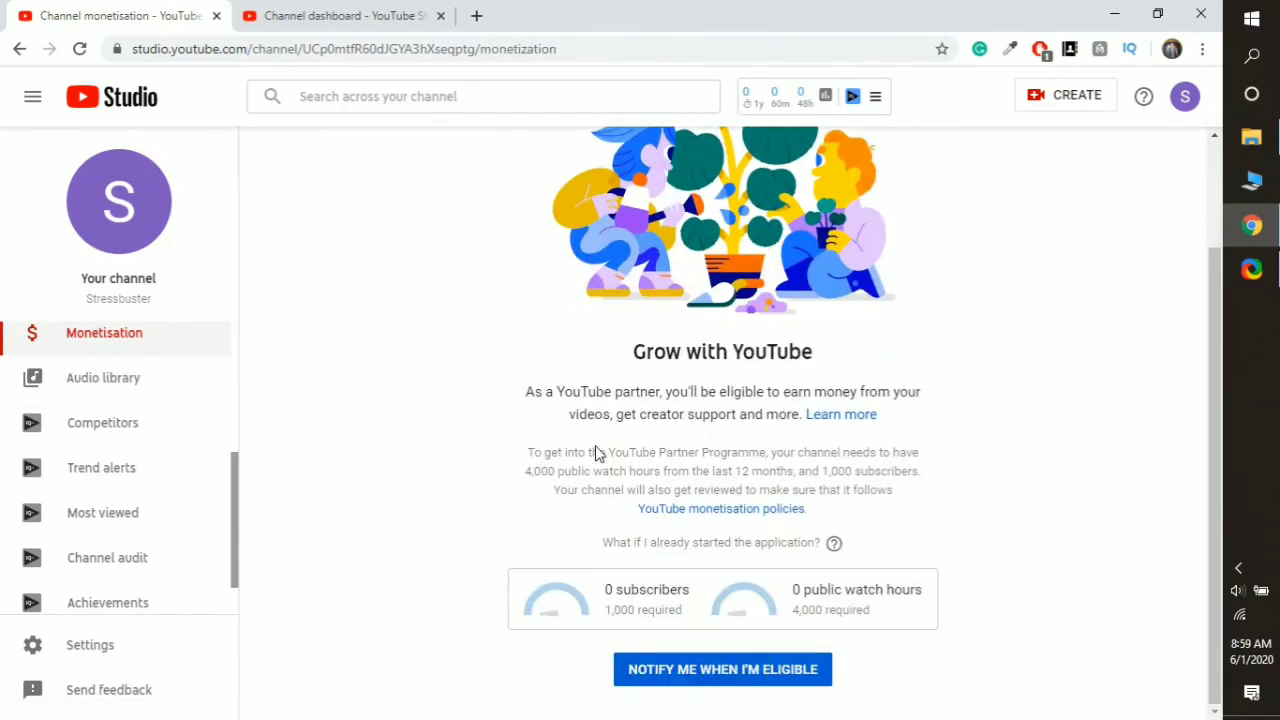
{"action": "left_click", "coordinate": [725, 672]}
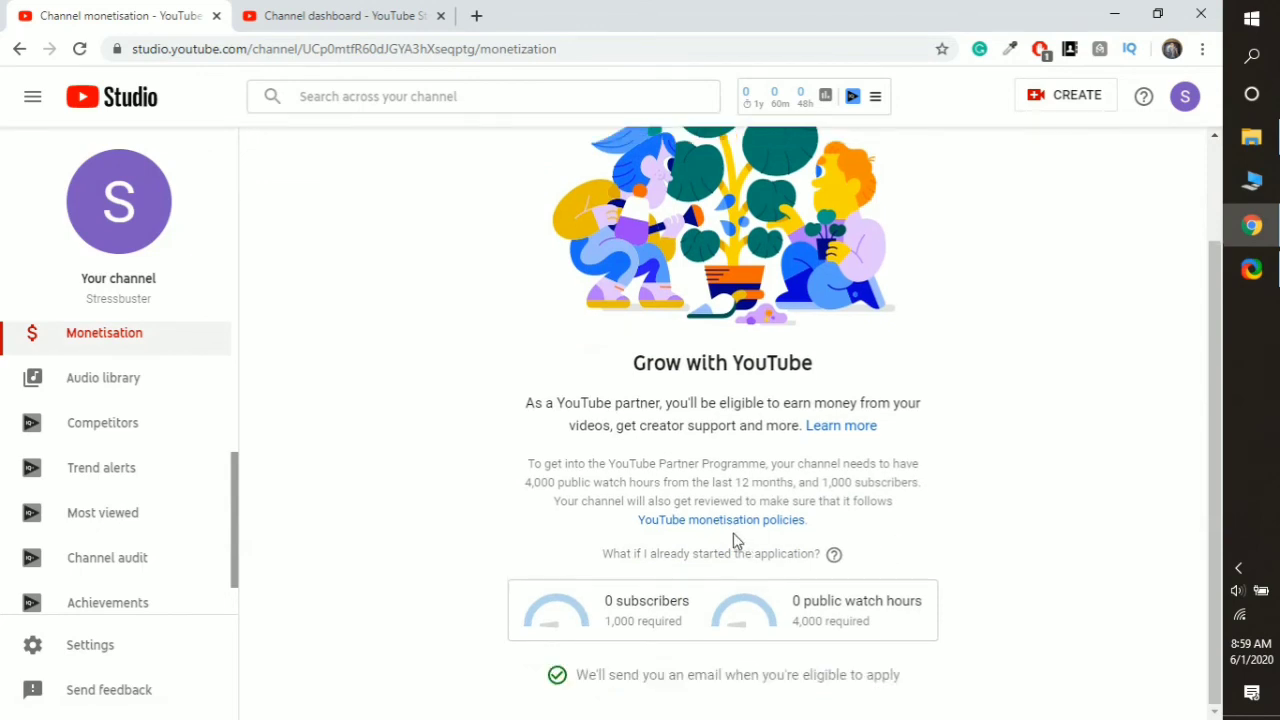
{"action": "scroll", "coordinate": [120, 420], "scroll_direction": "down", "scroll_amount": 1}
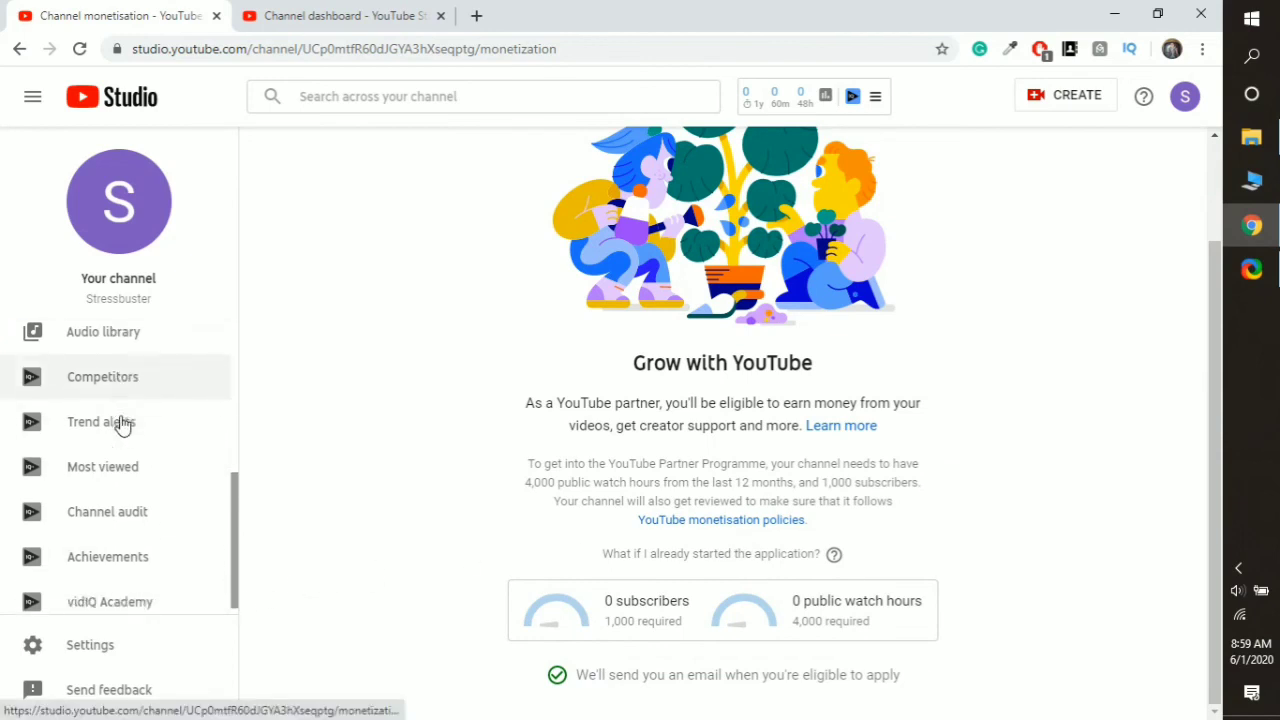
{"action": "left_click", "coordinate": [128, 650]}
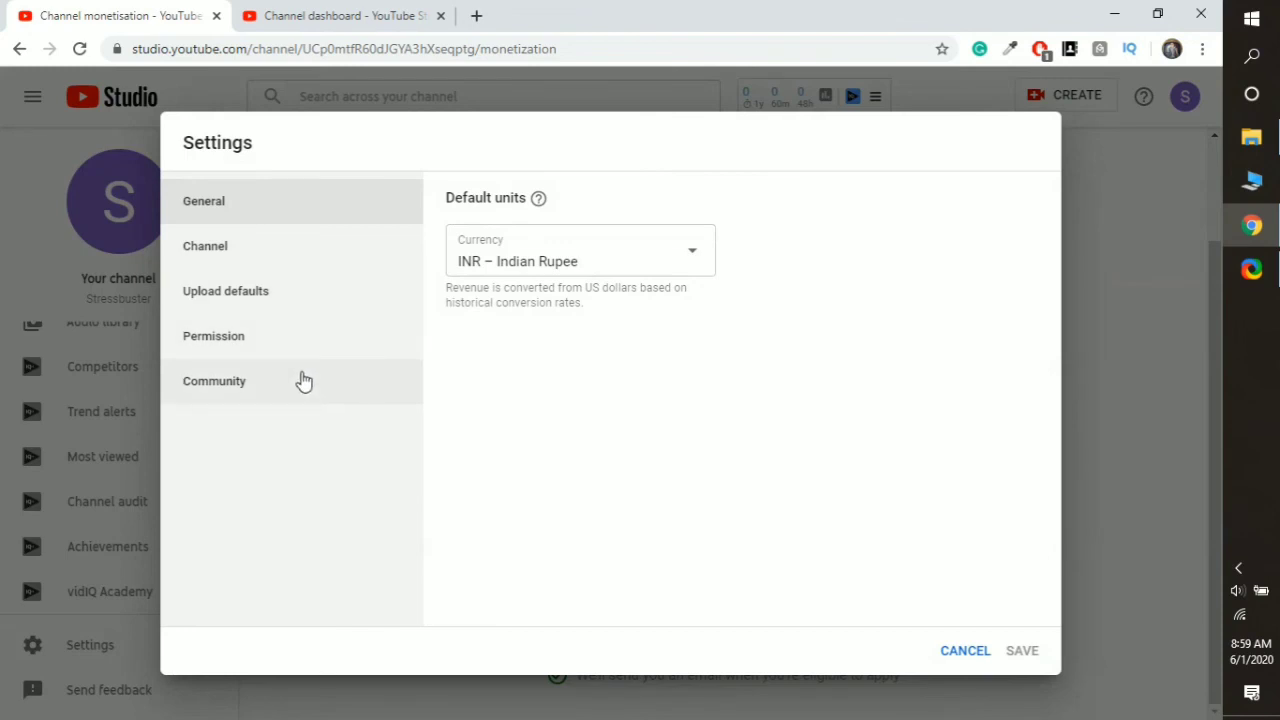
- Review the Community, Permissions, Upload defaults and General settings, then cancel without saving
{"action": "left_click", "coordinate": [304, 381]}
{"action": "scroll", "coordinate": [634, 331], "scroll_direction": "down", "scroll_amount": 2}
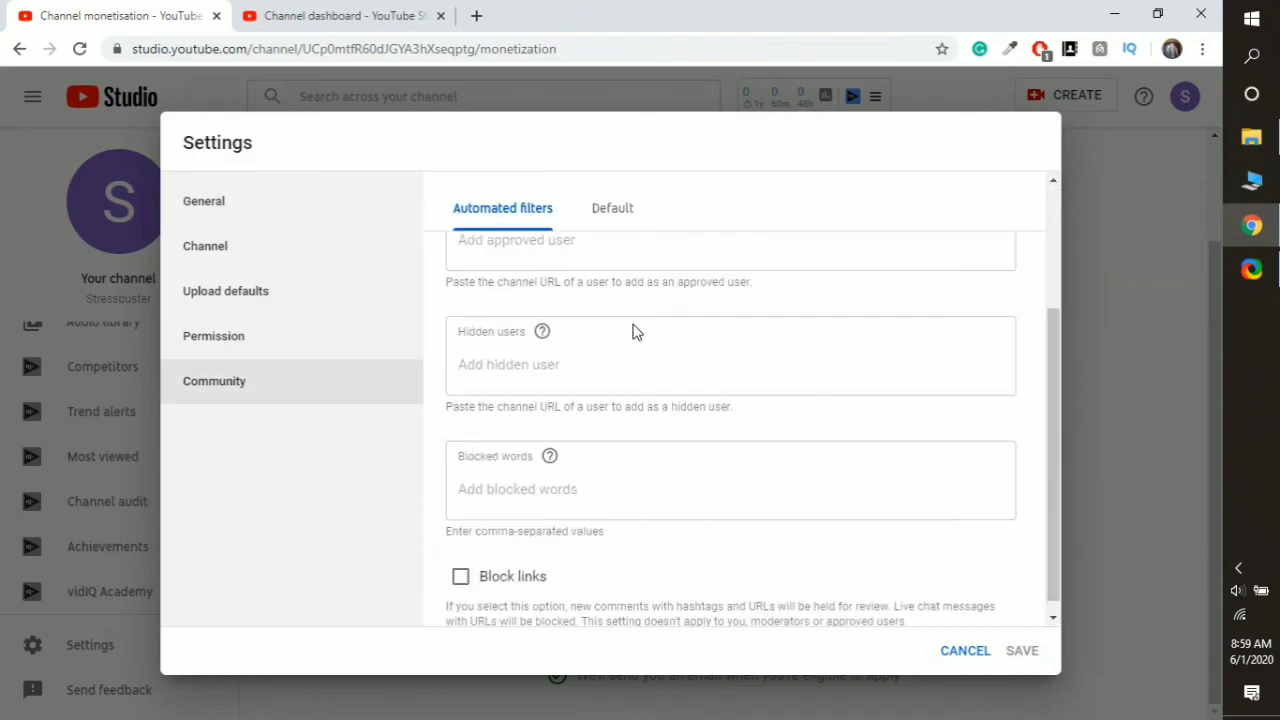
{"action": "scroll", "coordinate": [634, 331], "scroll_direction": "up", "scroll_amount": 2}
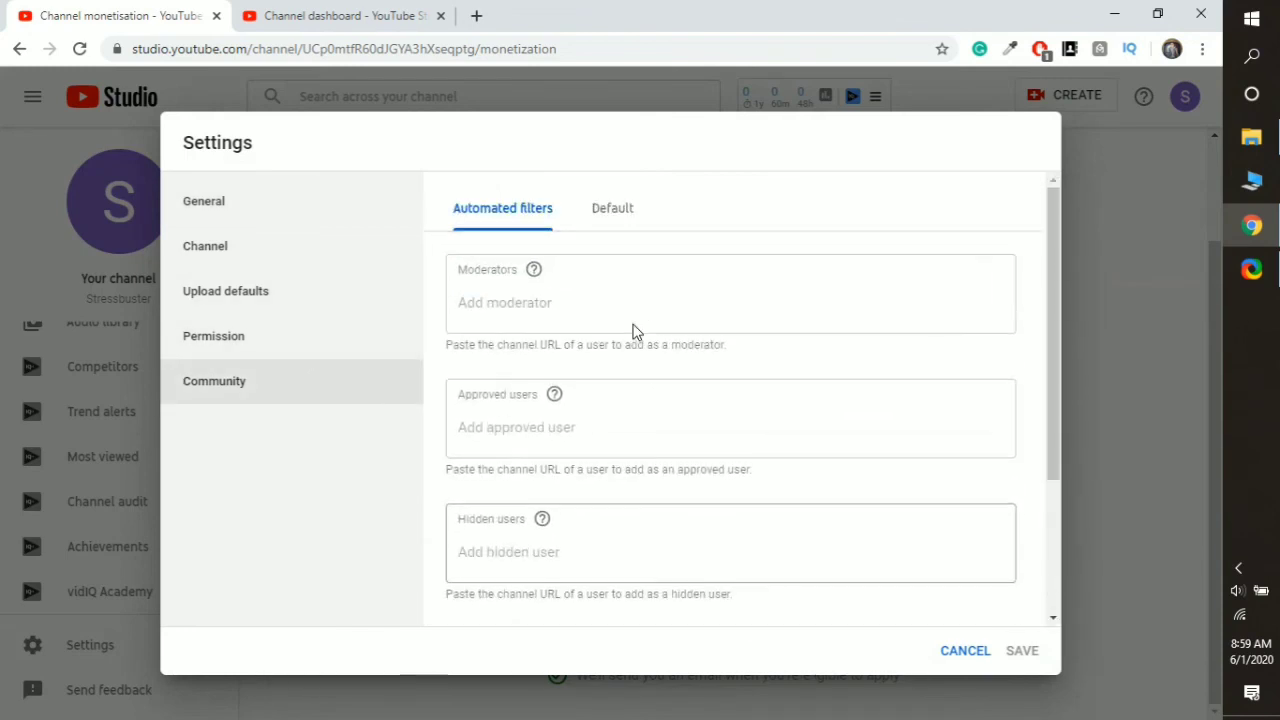
{"action": "left_click", "coordinate": [278, 330]}
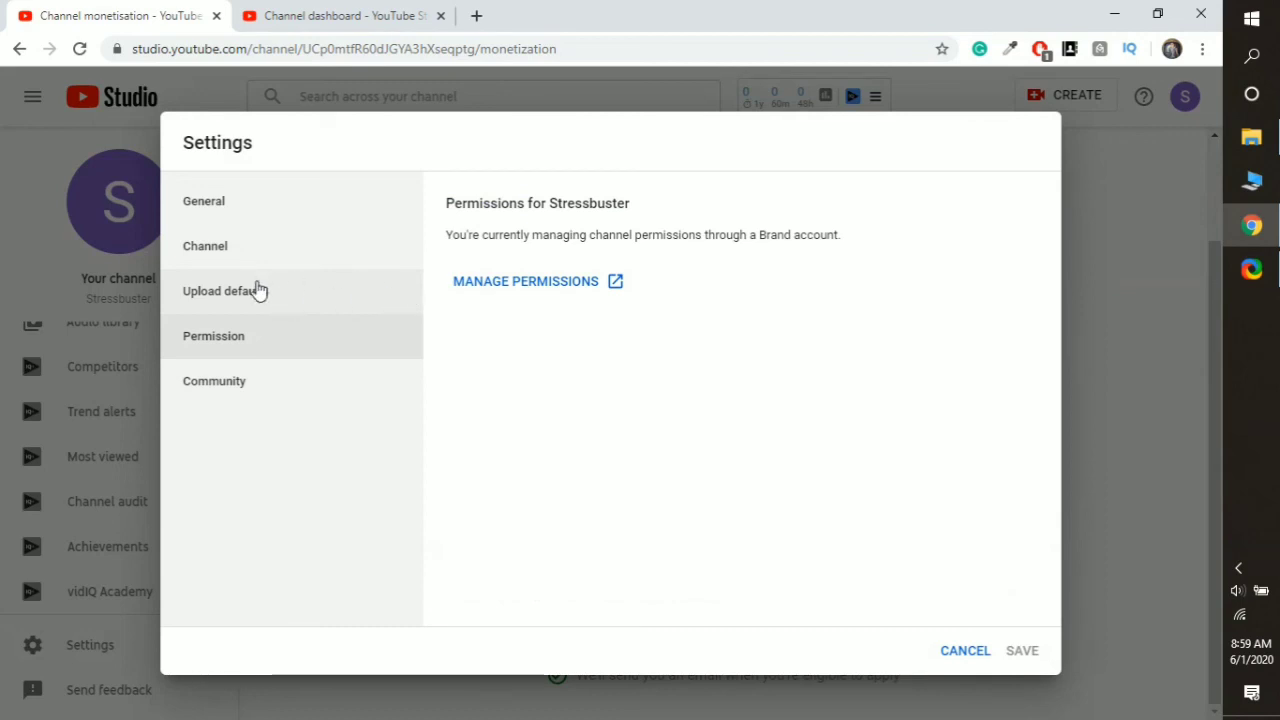
{"action": "left_click", "coordinate": [246, 298]}
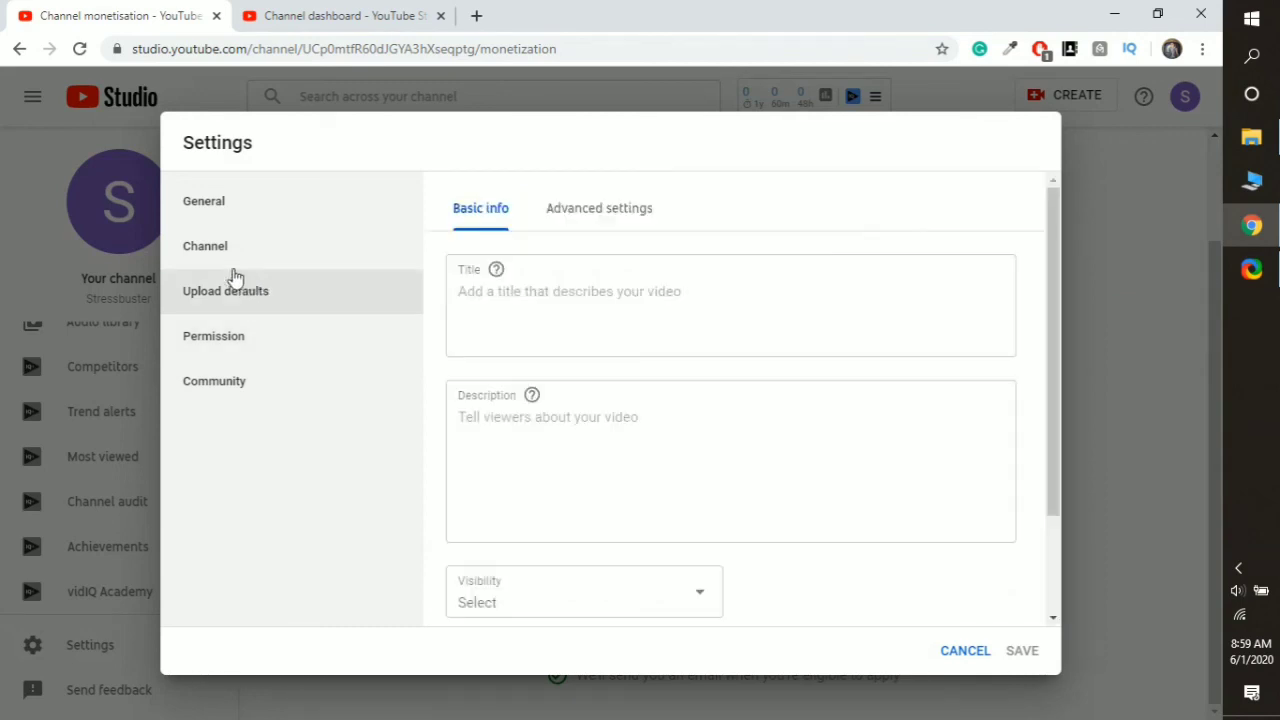
{"action": "left_click", "coordinate": [221, 213]}
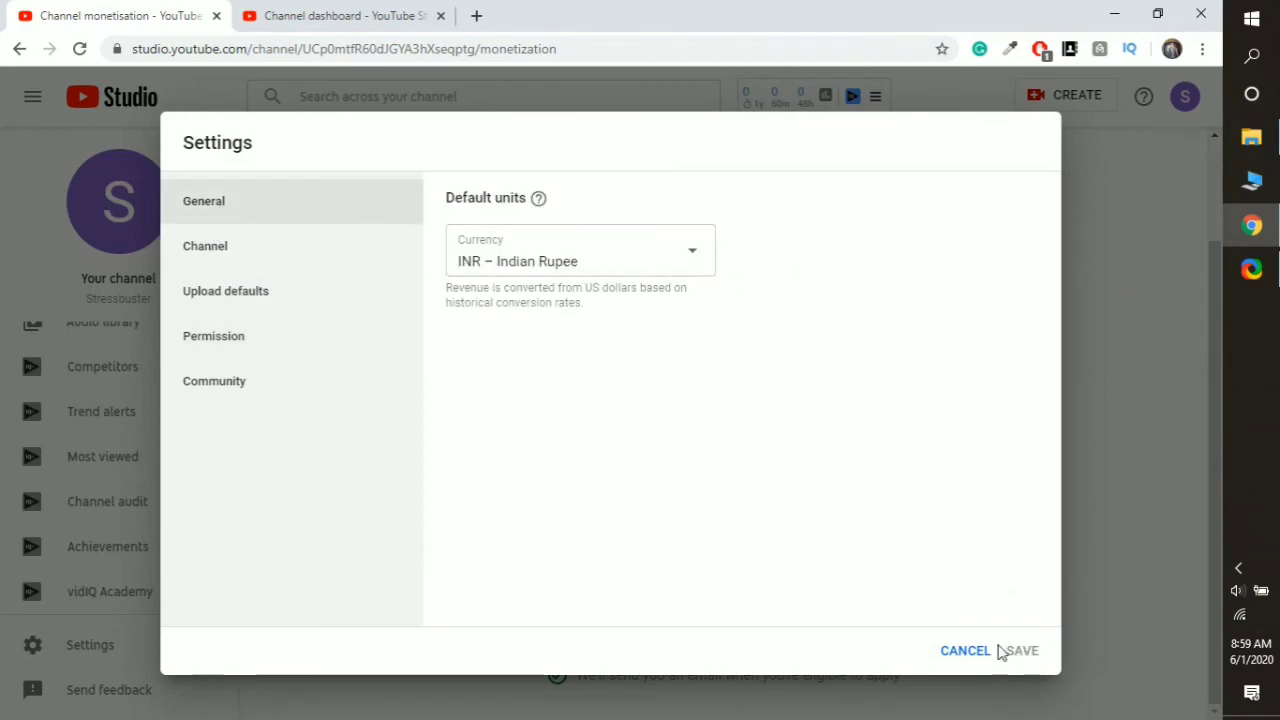
{"action": "left_click", "coordinate": [966, 650]}
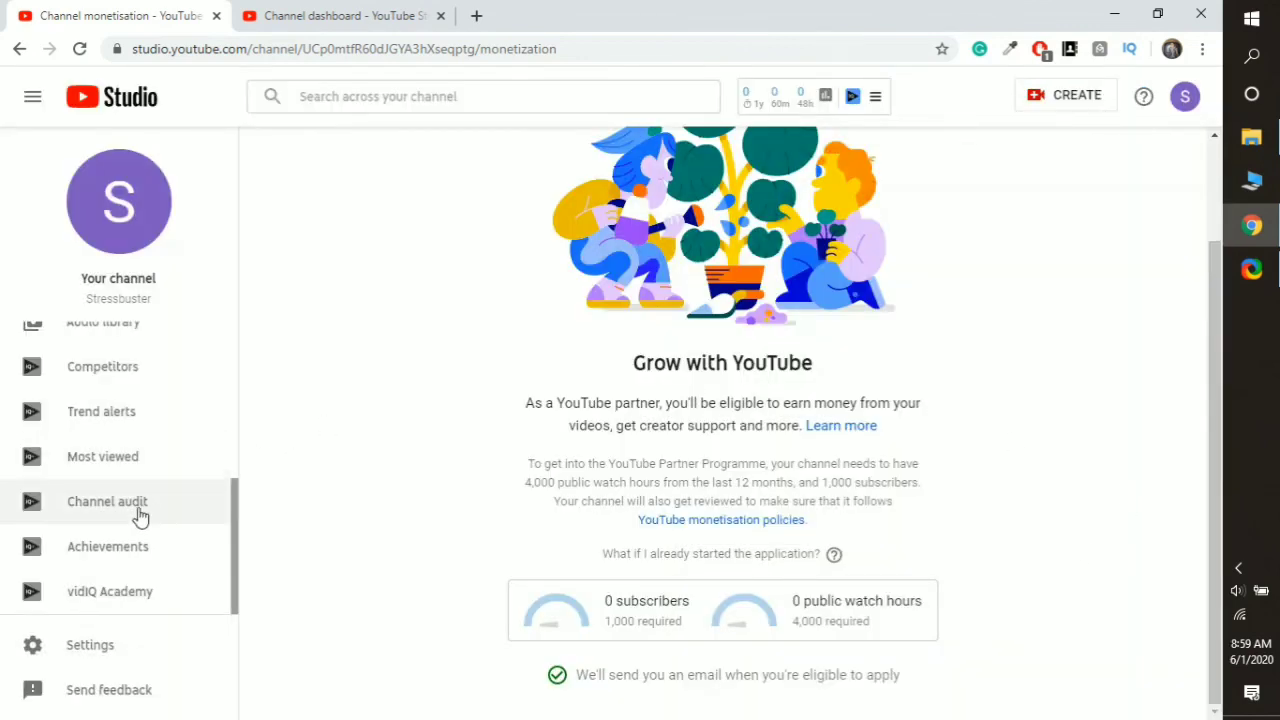
- Bring up the CREATE menu with options to upload videos or go live
{"action": "scroll", "coordinate": [137, 506], "scroll_direction": "up", "scroll_amount": 3}
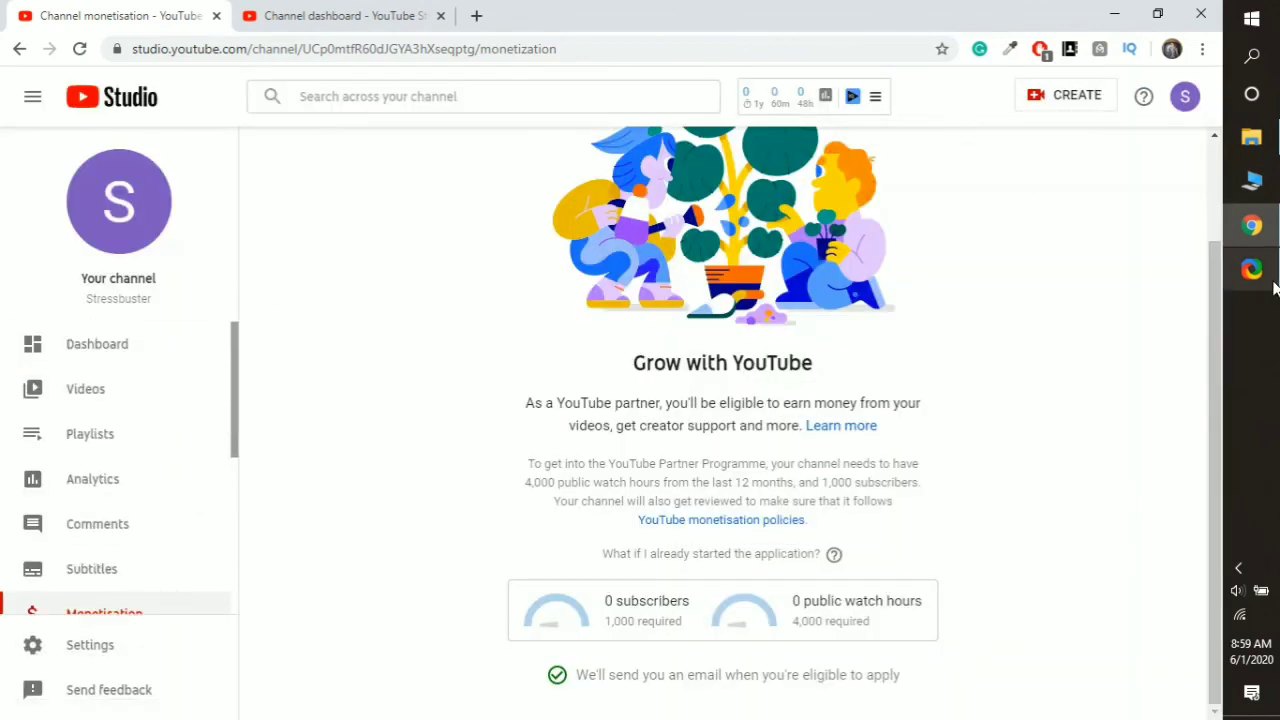
{"action": "left_click", "coordinate": [1066, 98]}
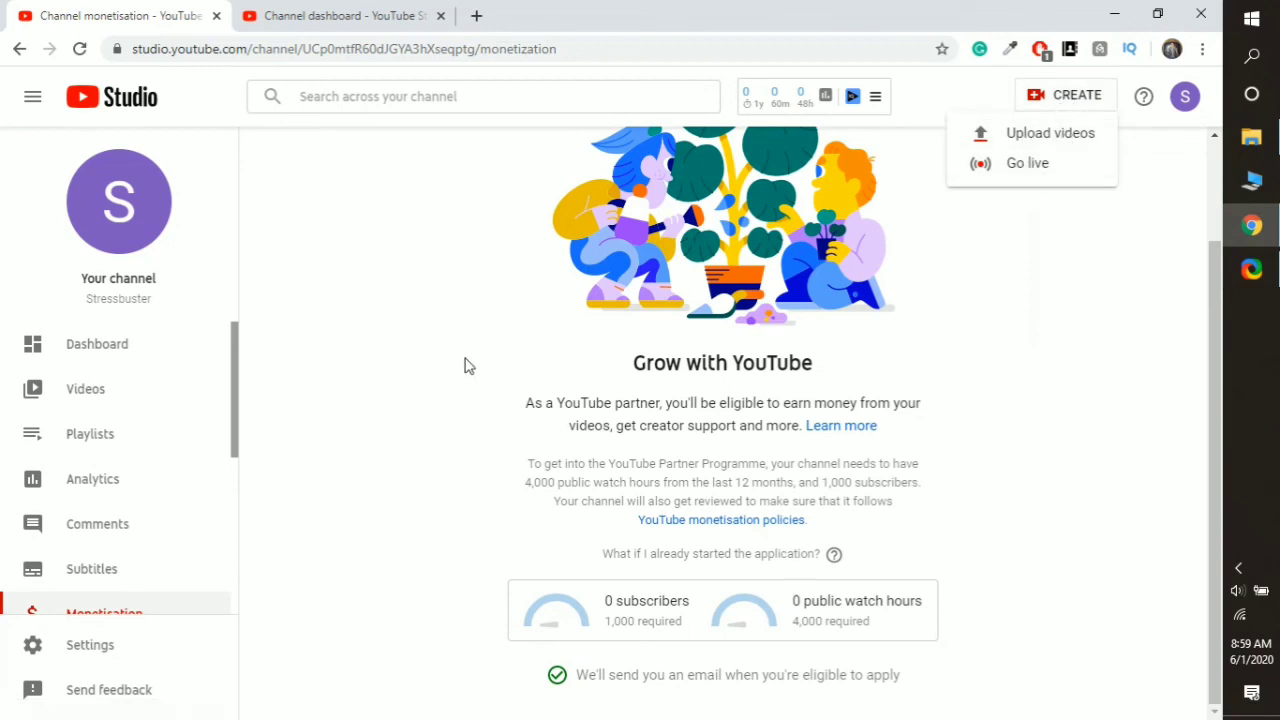
{"action": "scroll", "coordinate": [183, 562], "scroll_direction": "down", "scroll_amount": 5}
{"action": "scroll", "coordinate": [183, 565], "scroll_direction": "up", "scroll_amount": 5}
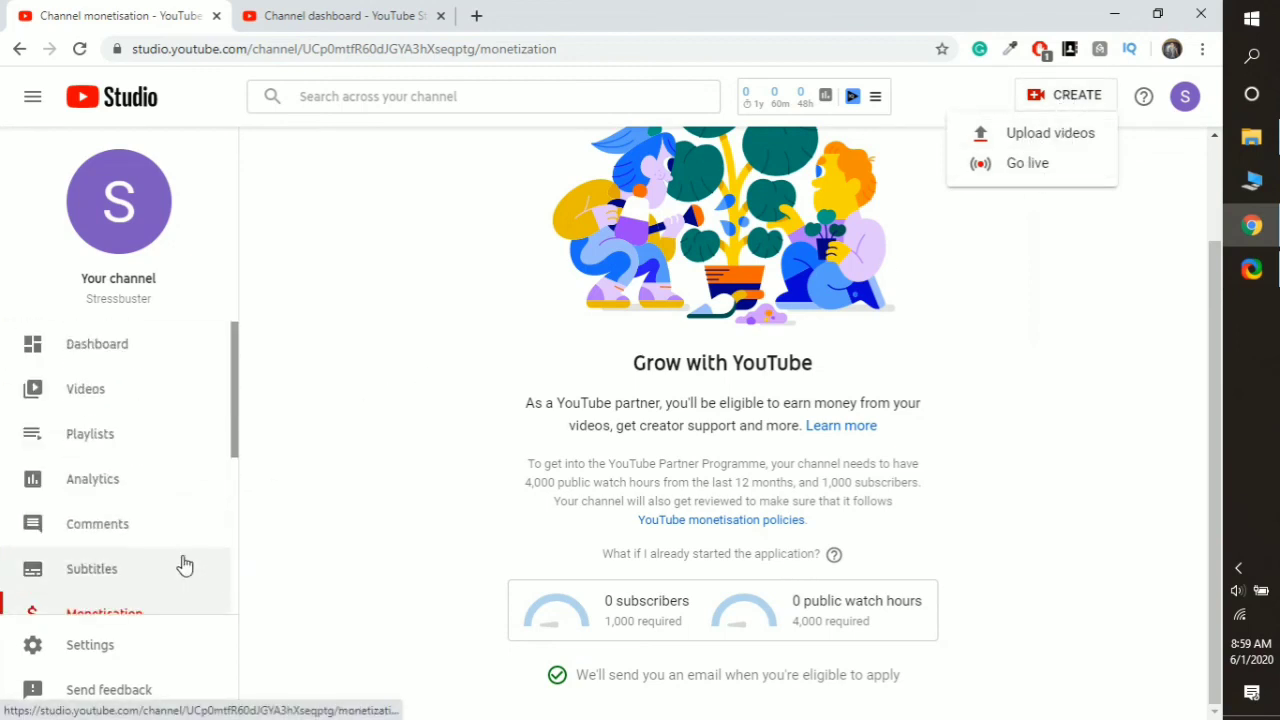